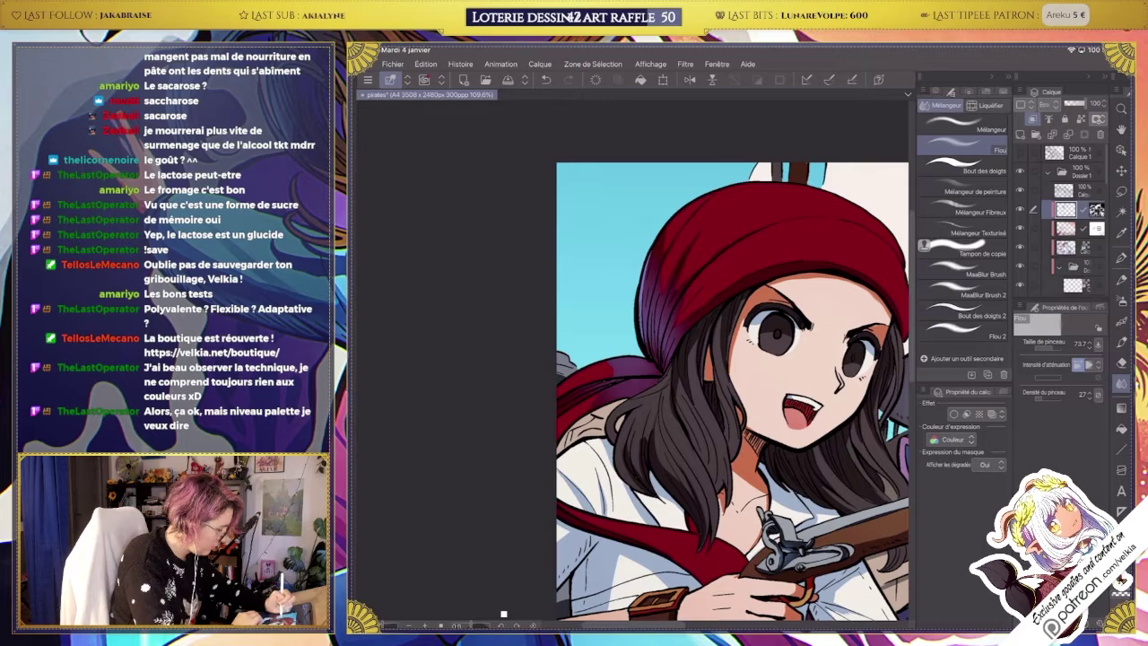
Switch to the Doux airbrush and bring the whole pirate illustration into view.
scroll(732, 394, down, 5)
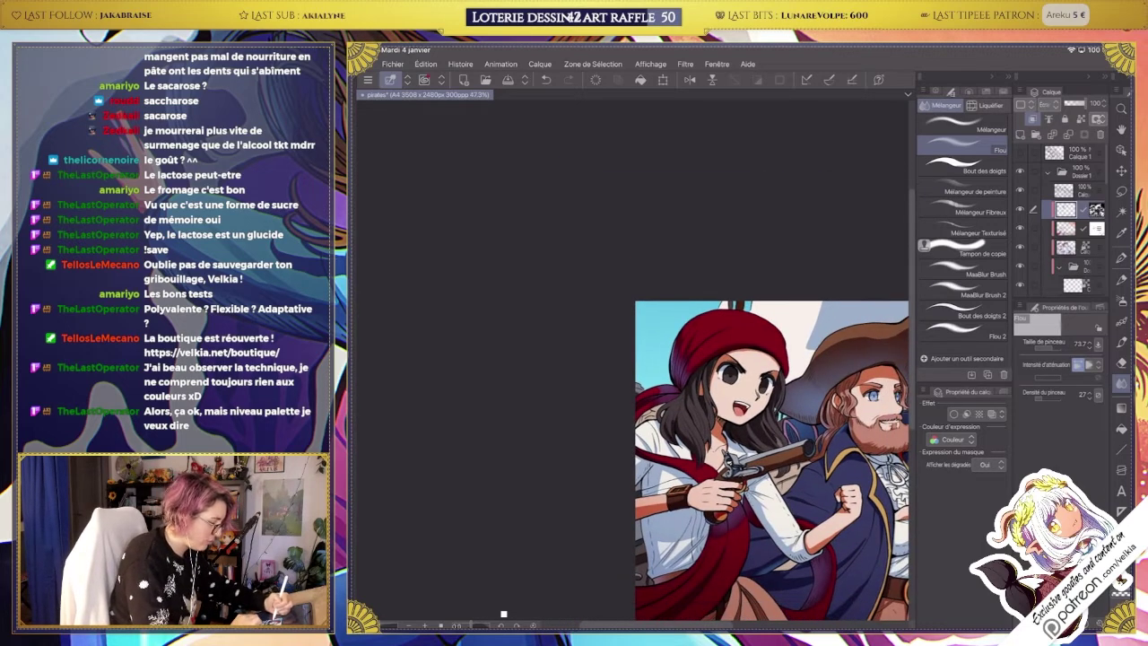
key(b)
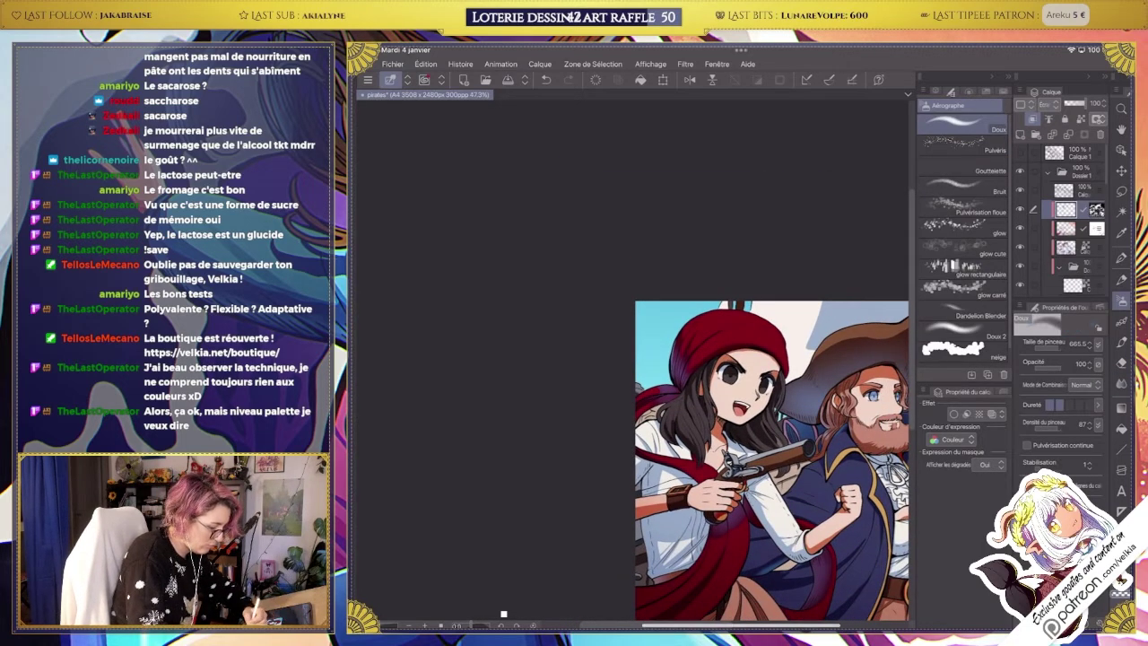
mouse_move(762, 448)
mouse_down()
mouse_move(743, 383)
mouse_move(641, 357)
mouse_up()
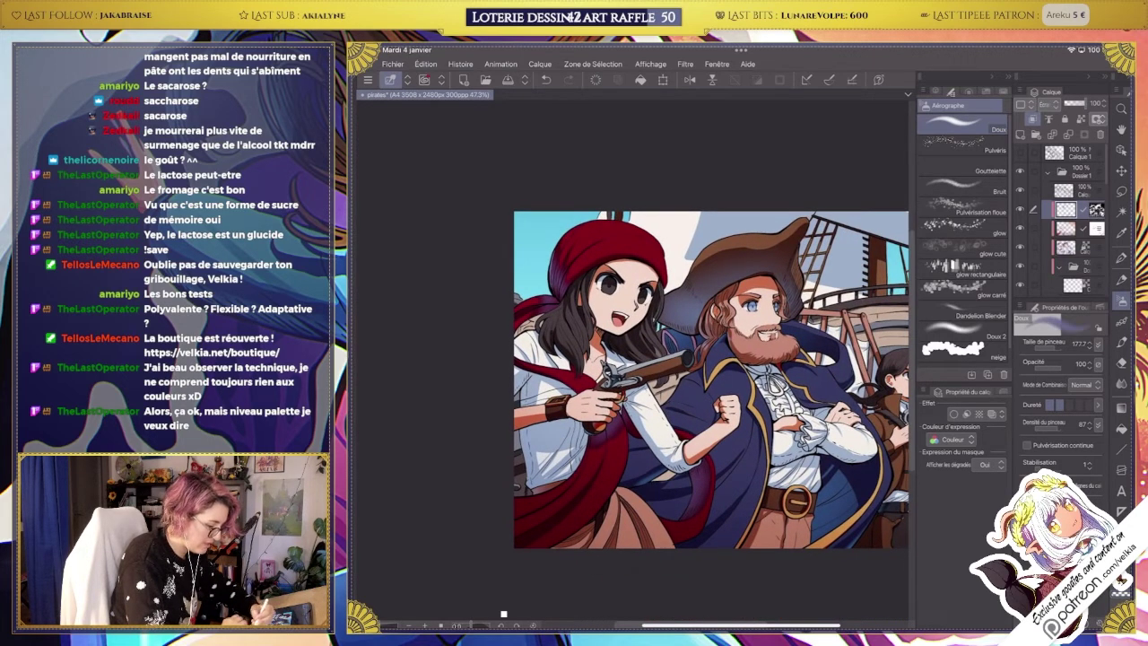
drag(641, 357, 609, 390)
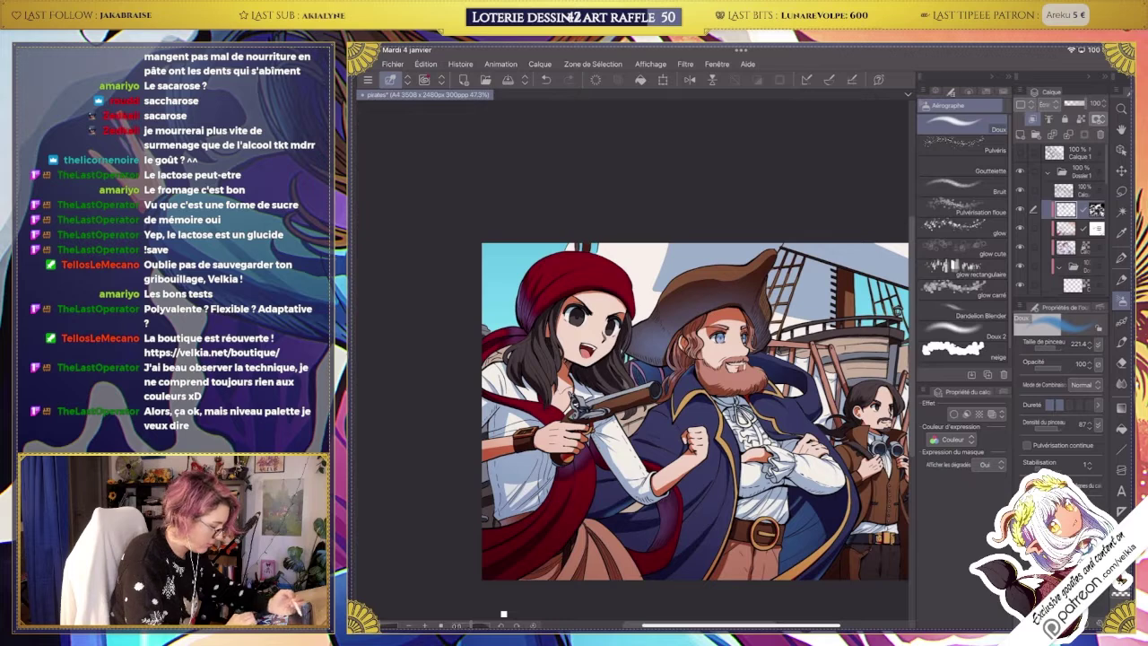
scroll(673, 404, up, 1)
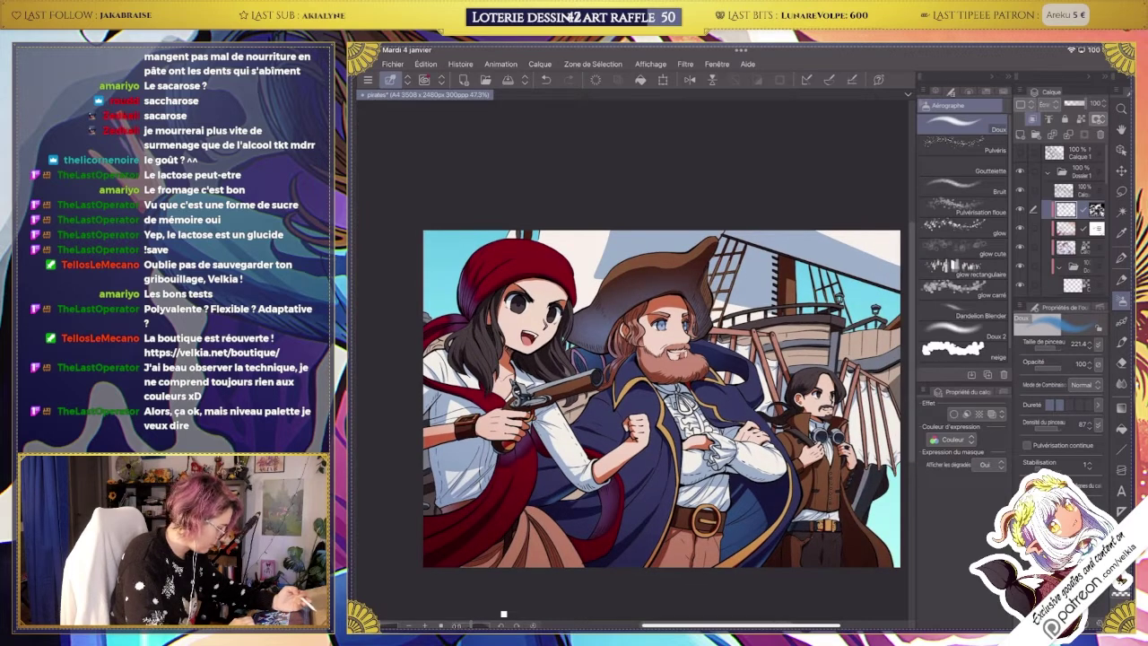
Load the contents of the blue coat's colour layer as a selection.
drag(1132, 287, 1113, 287)
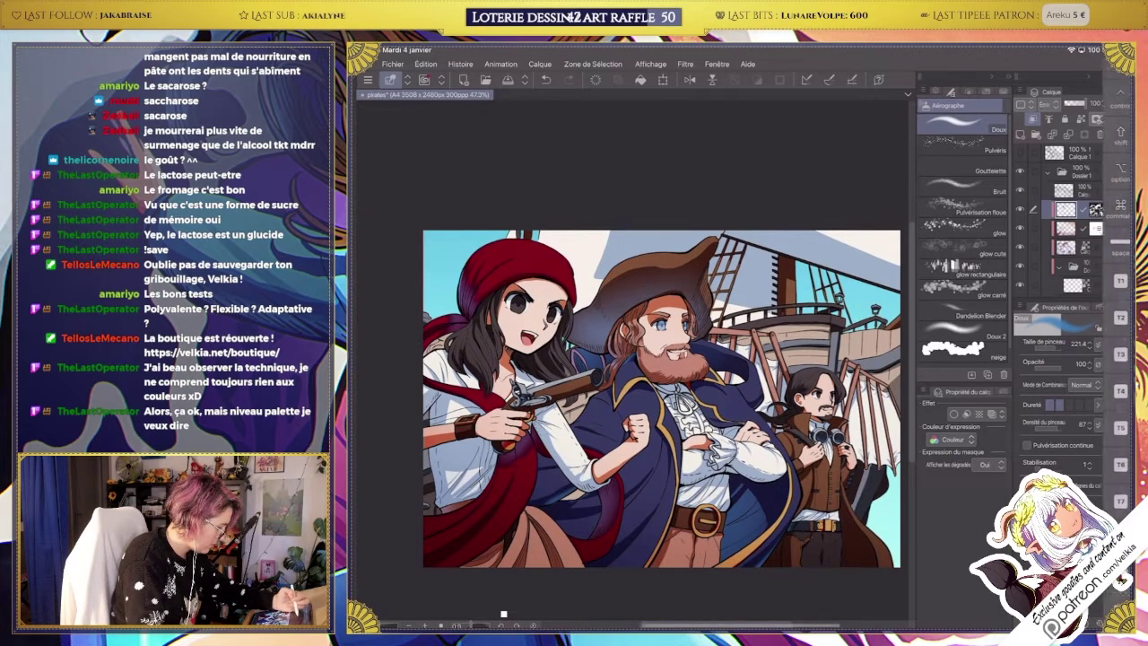
scroll(1067, 224, down, 2)
scroll(1068, 225, down, 2)
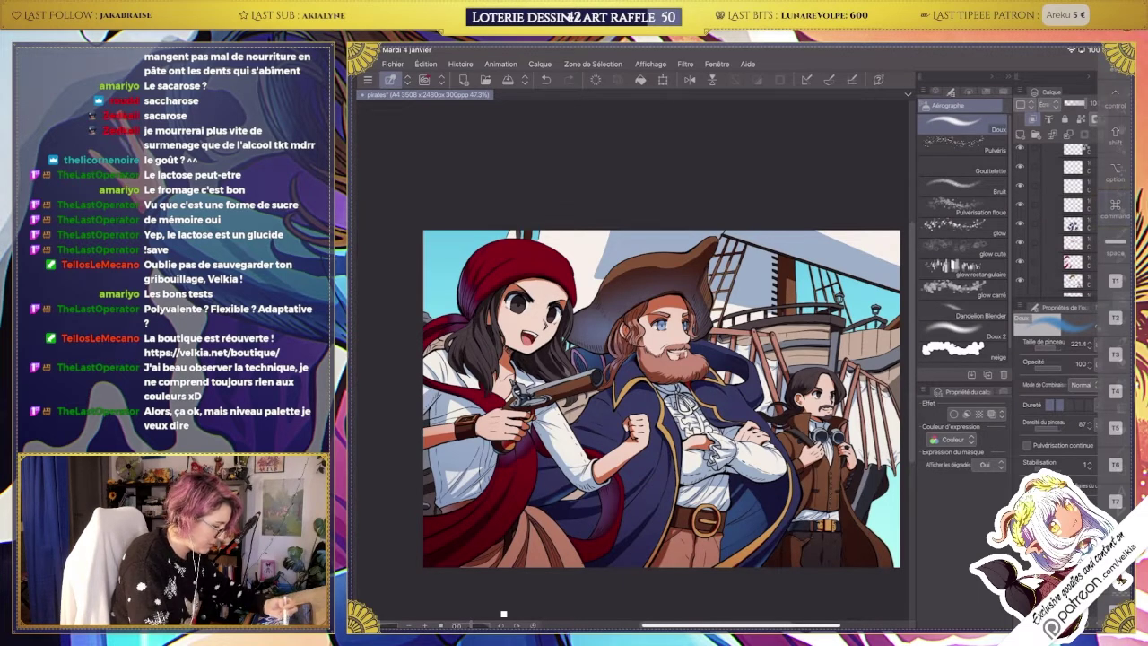
click(1072, 223)
ctrl+click(1072, 224)
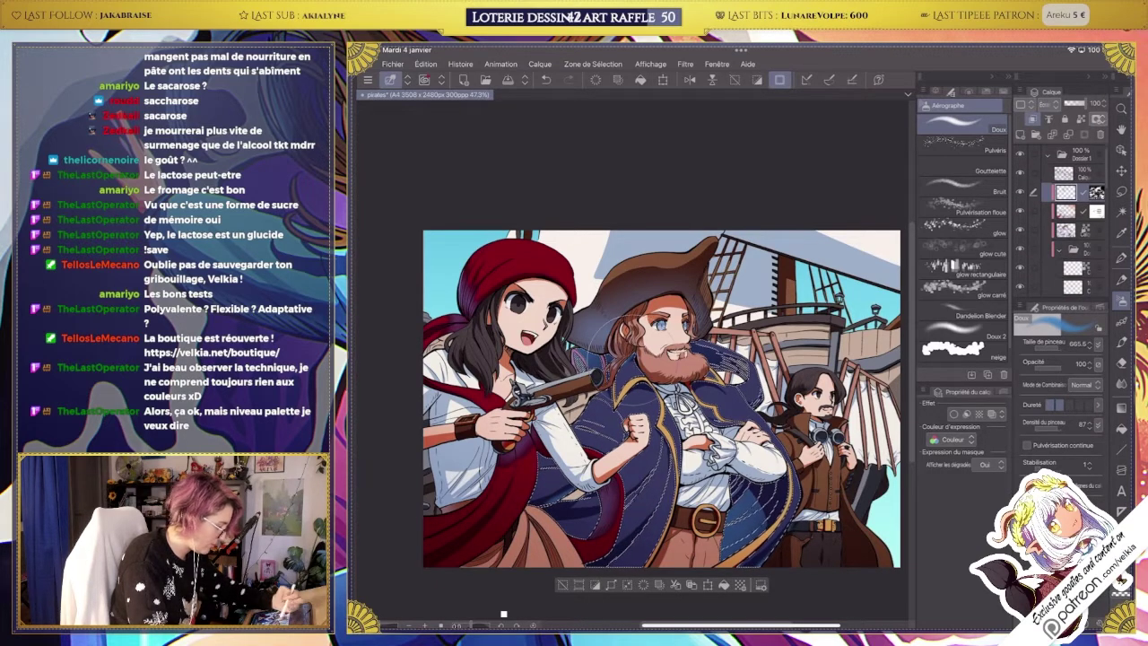
Replace the coat selection with one made from the colour layer of the brown hat, belt and jacket.
scroll(668, 399, up, 1)
scroll(1068, 215, down, 1)
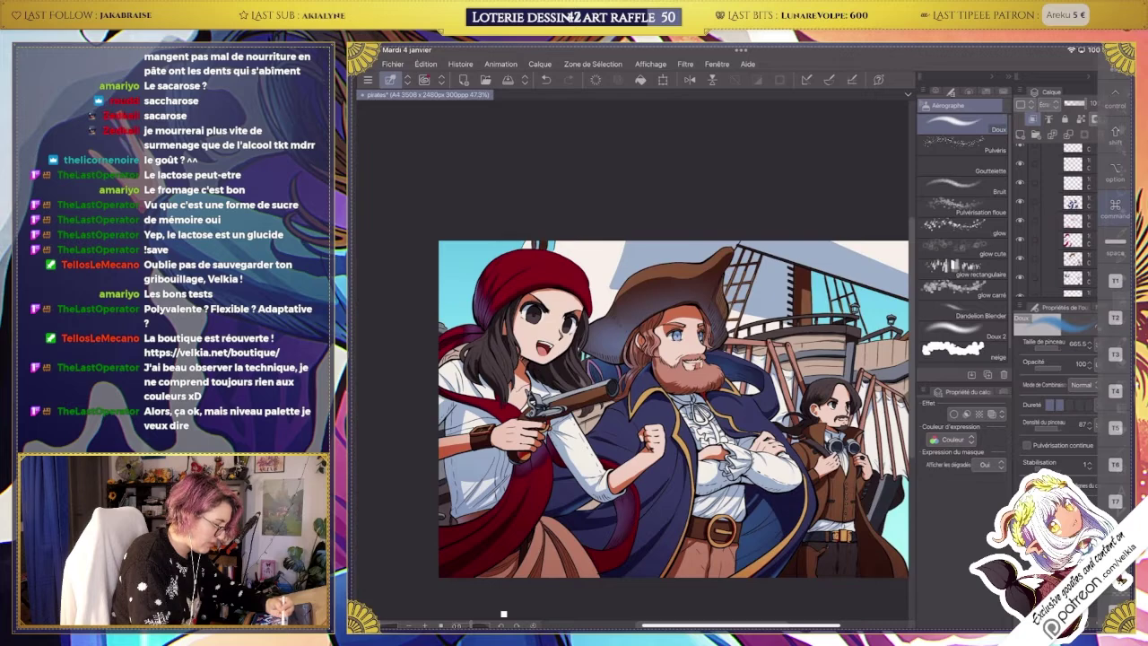
scroll(1068, 220, down, 2)
key(ctrl+z)
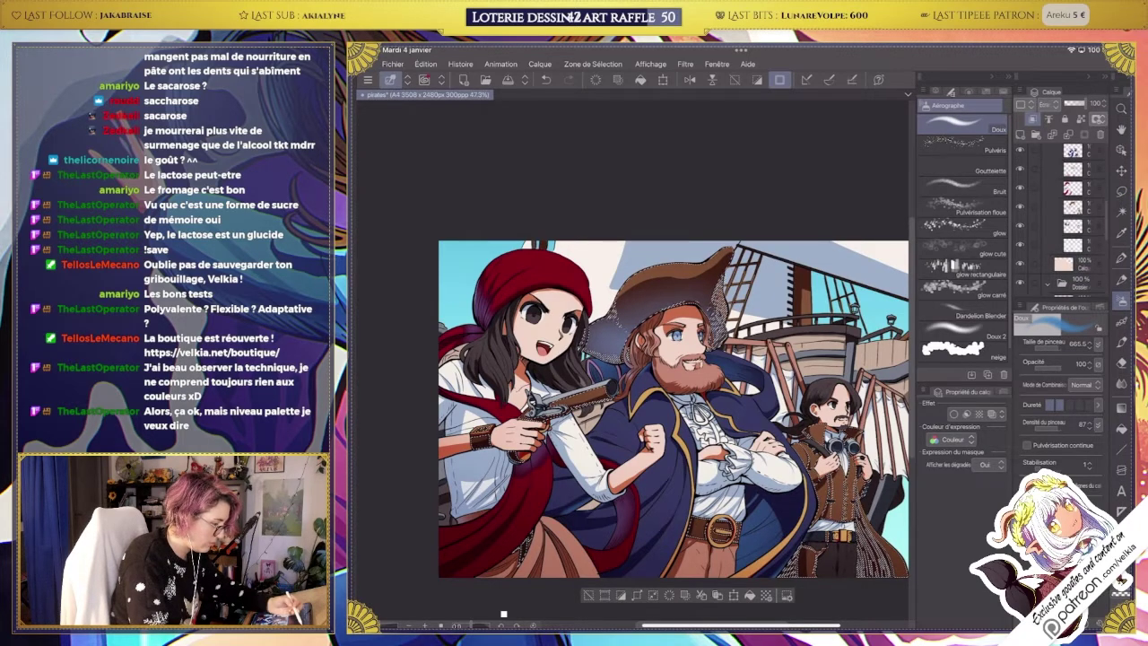
Switch to the Plume G pen and shift the drawing colour's hue from blue through light blue to yellow at 59.
mouse_move(961, 277)
mouse_down()
mouse_move(924, 233)
mouse_move(963, 191)
mouse_move(965, 277)
mouse_up()
key(p)
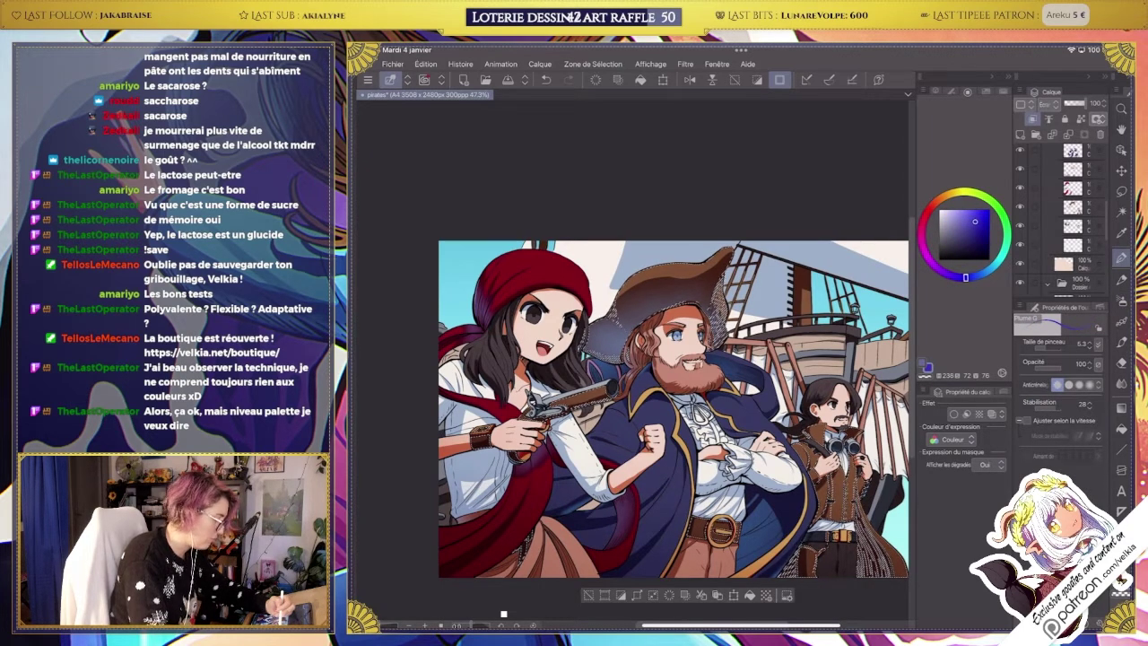
mouse_move(965, 278)
mouse_down()
mouse_move(934, 266)
mouse_move(989, 198)
mouse_move(1003, 220)
mouse_move(1004, 250)
mouse_move(967, 276)
mouse_move(999, 209)
mouse_move(941, 197)
mouse_move(991, 268)
mouse_up()
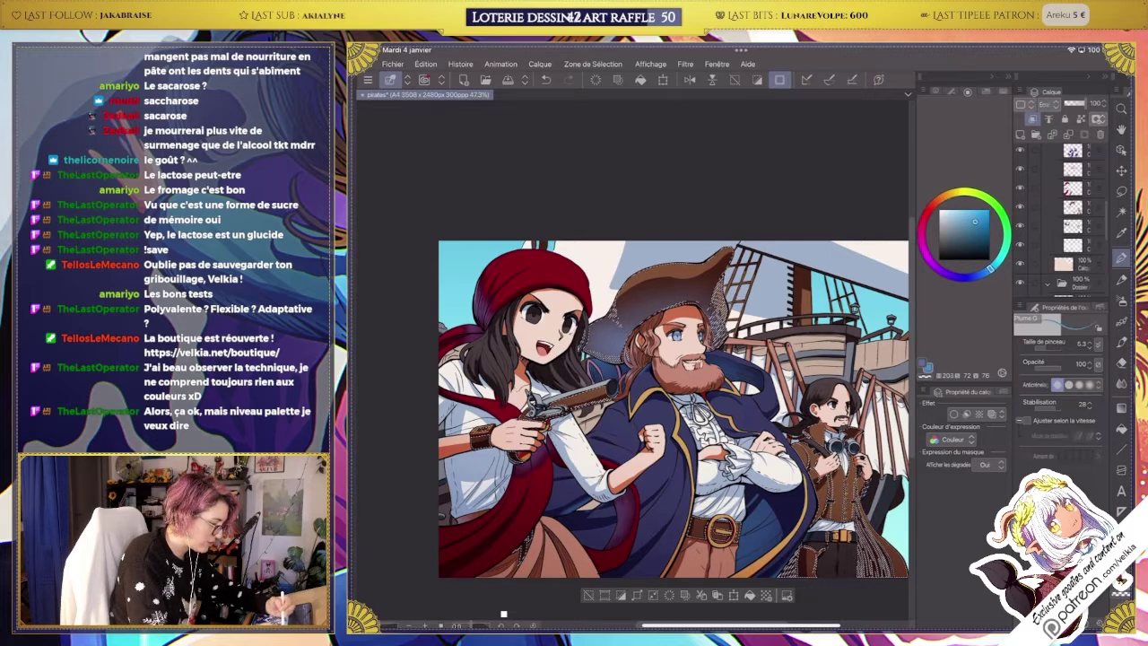
key(ctrl+s)
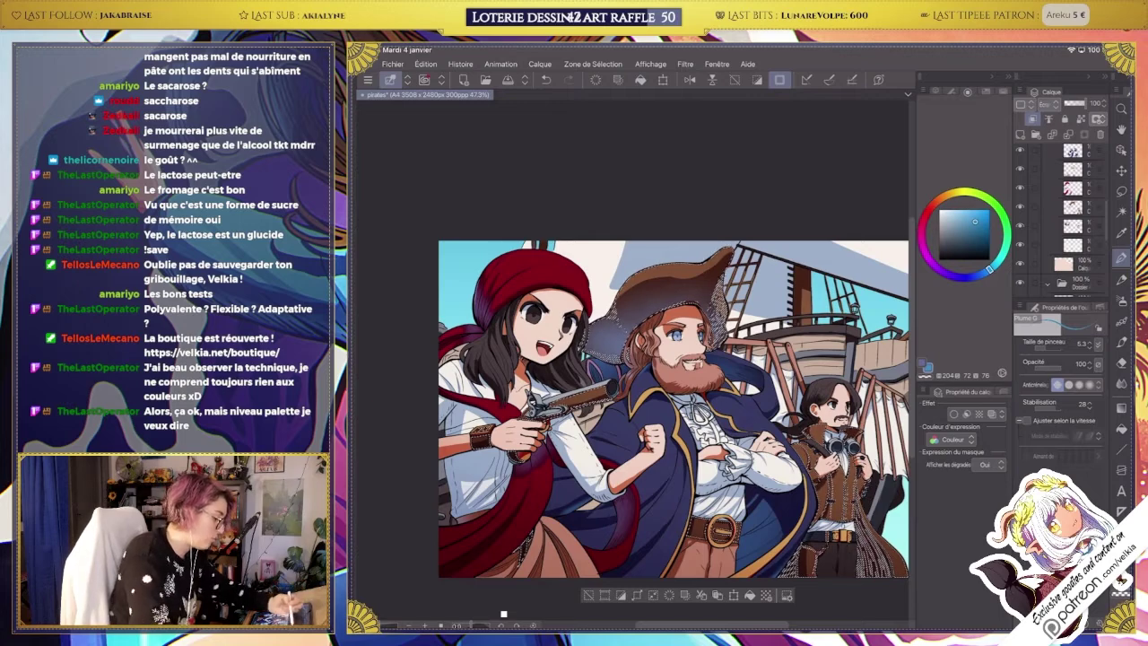
mouse_move(991, 268)
mouse_down()
mouse_move(961, 276)
mouse_move(1007, 226)
mouse_move(923, 218)
mouse_move(928, 208)
mouse_move(949, 196)
mouse_move(1005, 235)
mouse_move(1002, 255)
mouse_up()
mouse_move(982, 194)
mouse_down()
mouse_move(924, 224)
mouse_move(928, 259)
mouse_move(926, 219)
mouse_move(964, 192)
mouse_up()
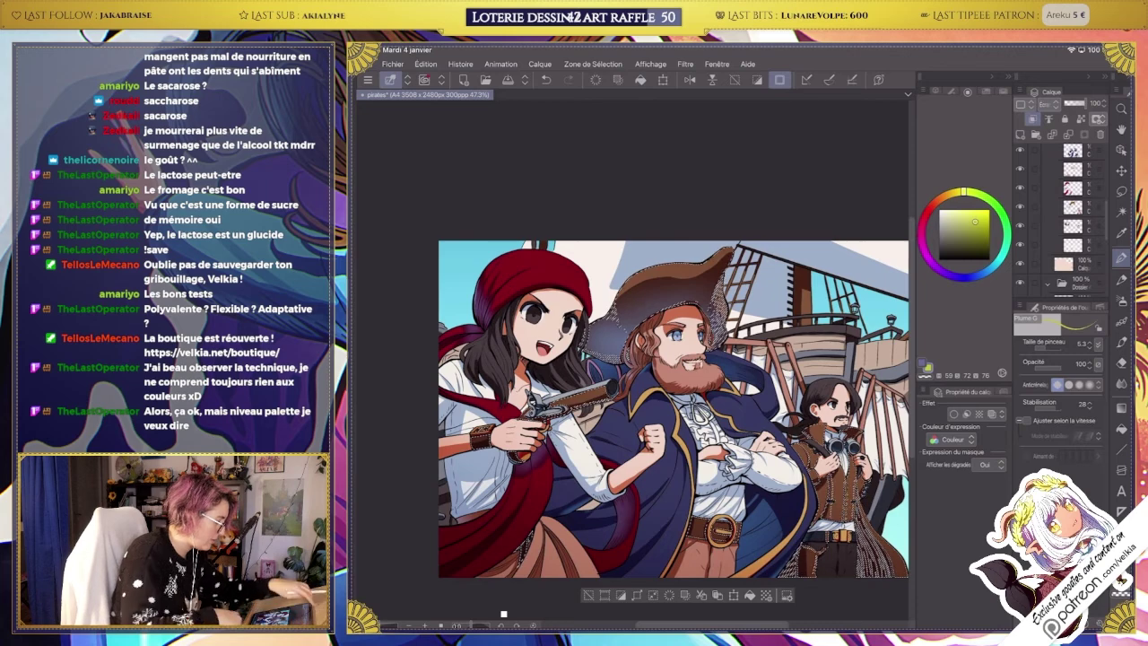
Create a new 325 x 330 px illustration from the copied colour wheel image and circle its orange-red hue in black.
key(ctrl+n)
scroll(602, 331, up, 5)
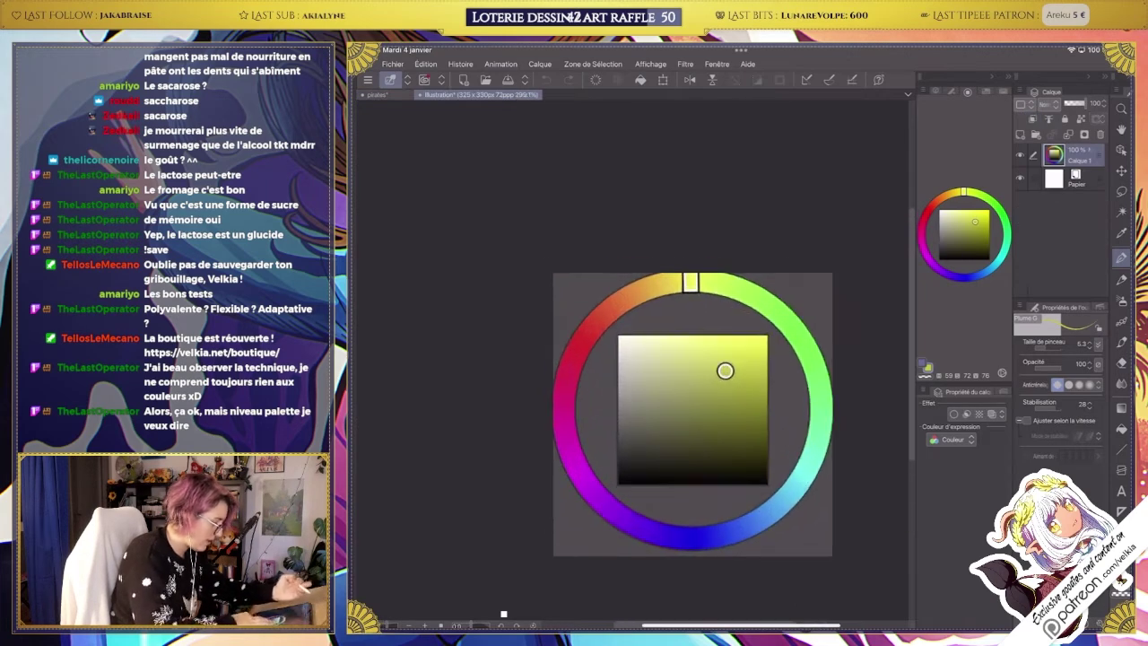
key(x)
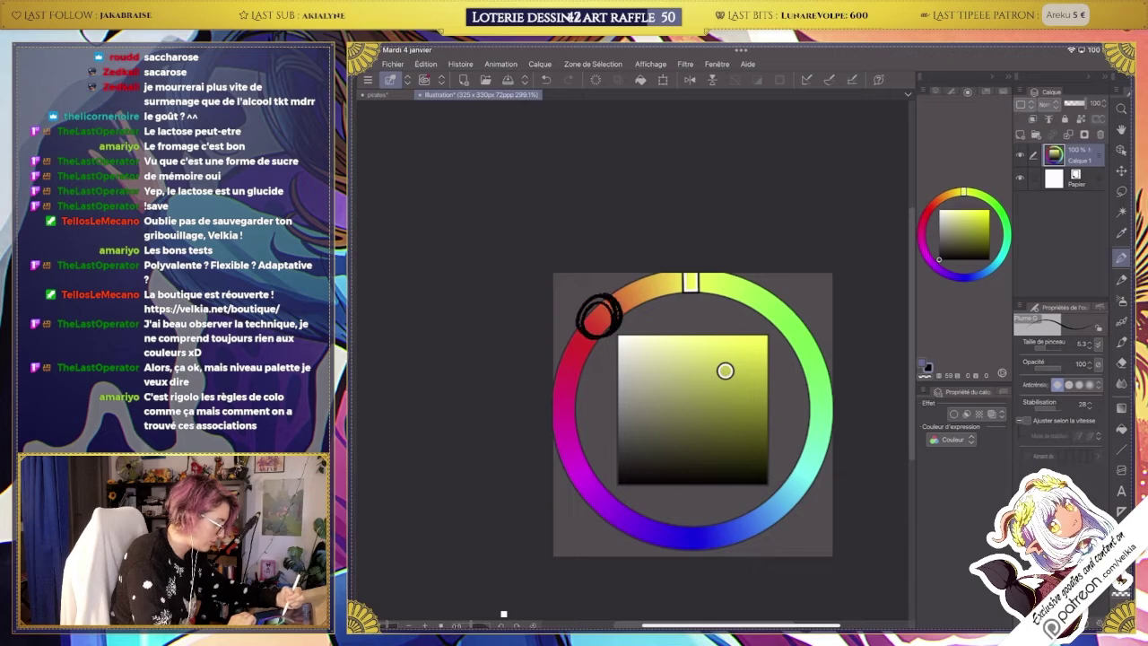
Enlarge the canvas to 1277 x 1006 px, leaving empty space beside and below the colour wheel.
scroll(692, 414, down, 2)
click(425, 63)
key(Escape)
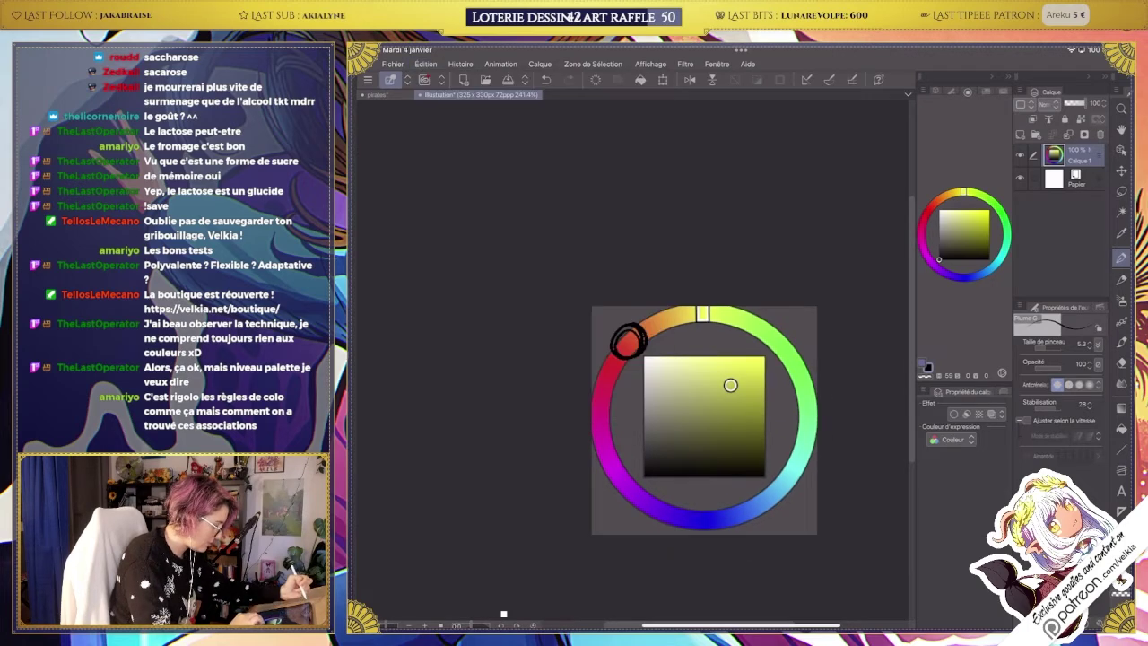
scroll(704, 420, down, 4)
click(425, 63)
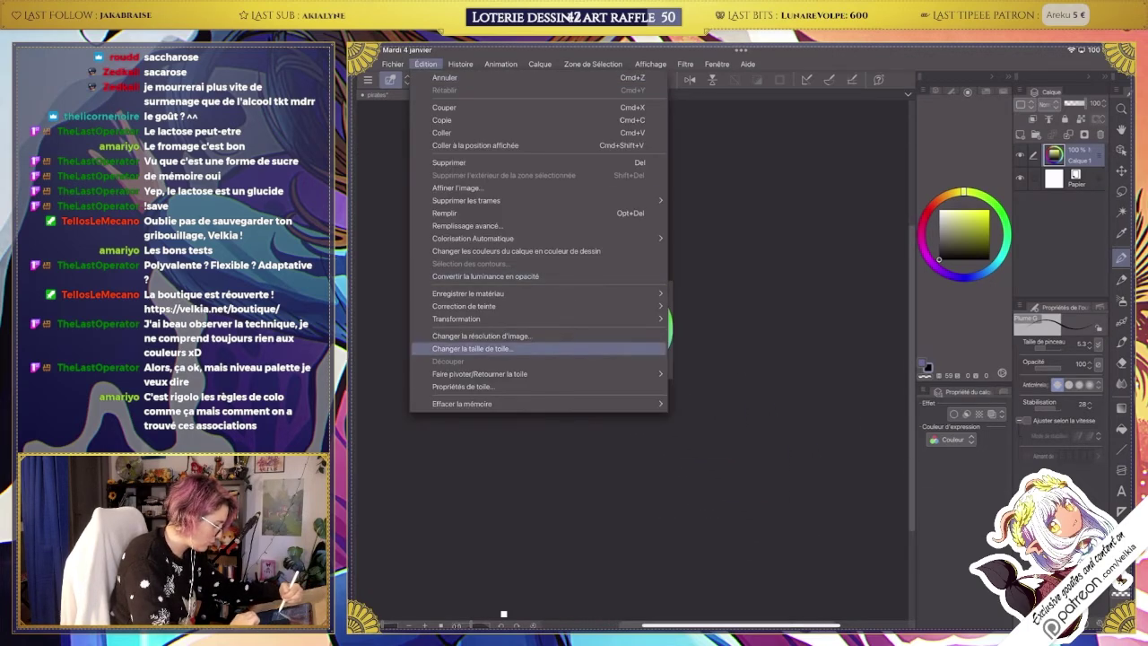
click(471, 348)
drag(673, 378, 766, 579)
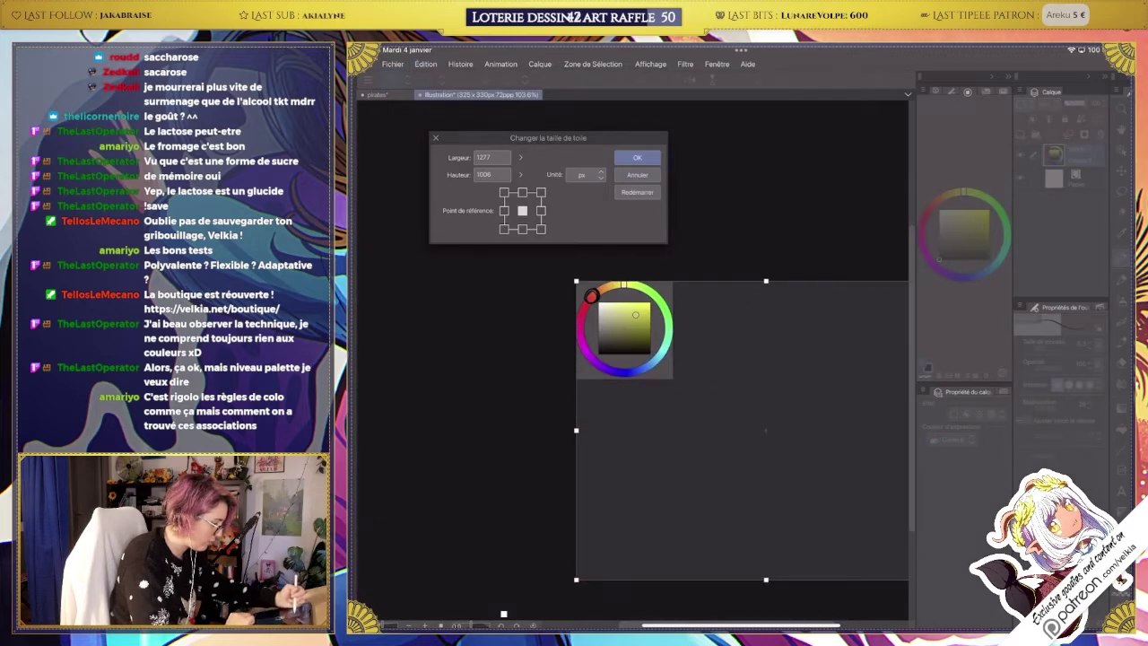
key(Return)
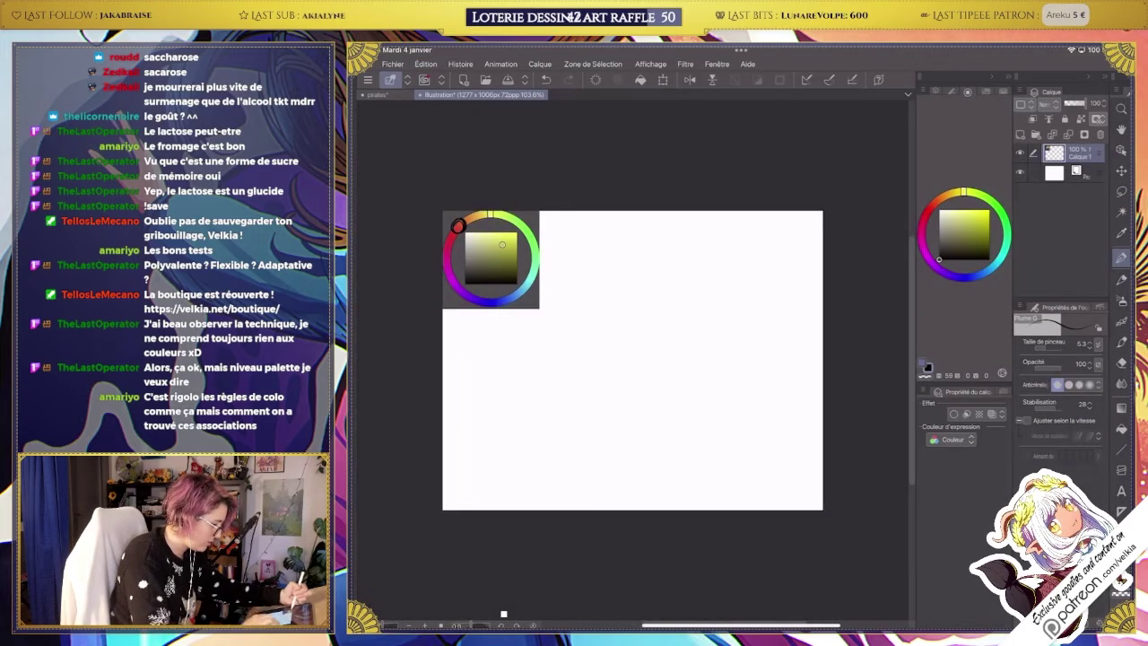
key(ctrl+z)
key(ctrl+y)
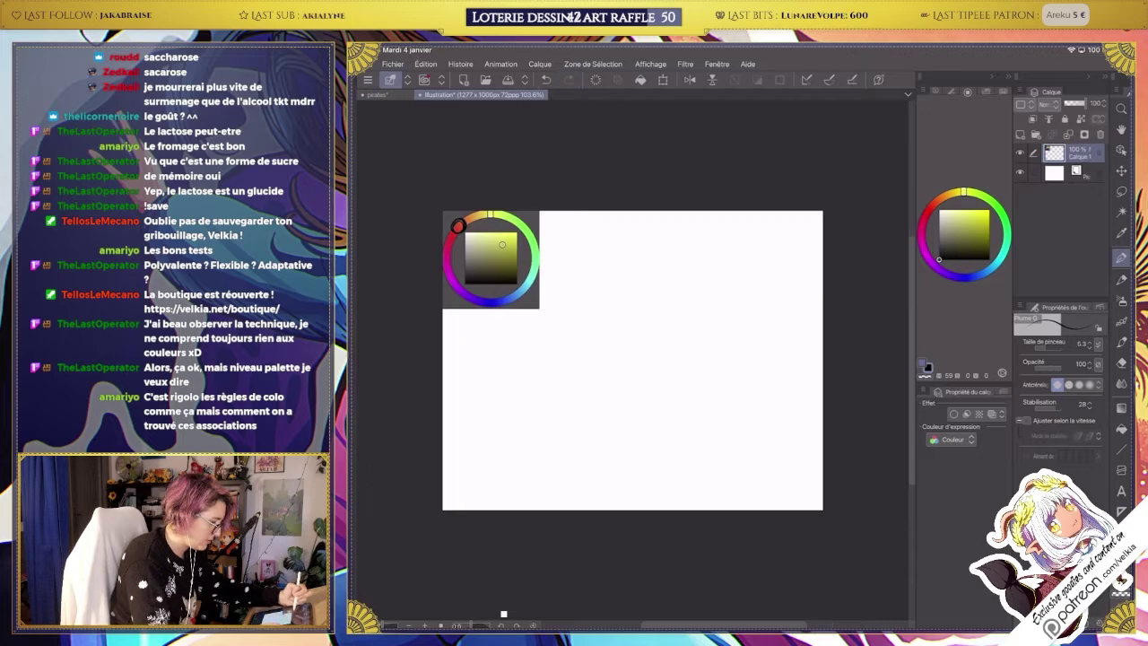
Paste a second copy of the colour wheel and place it beside the first one with a gap.
key(k)
click(426, 63)
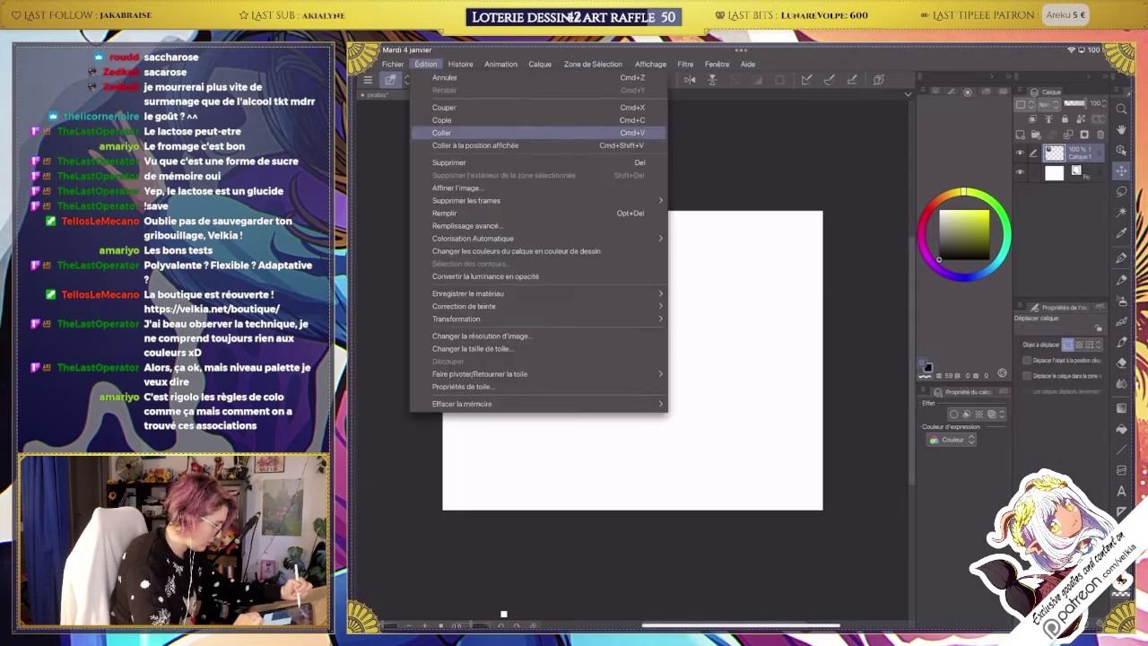
click(444, 131)
drag(491, 260, 633, 268)
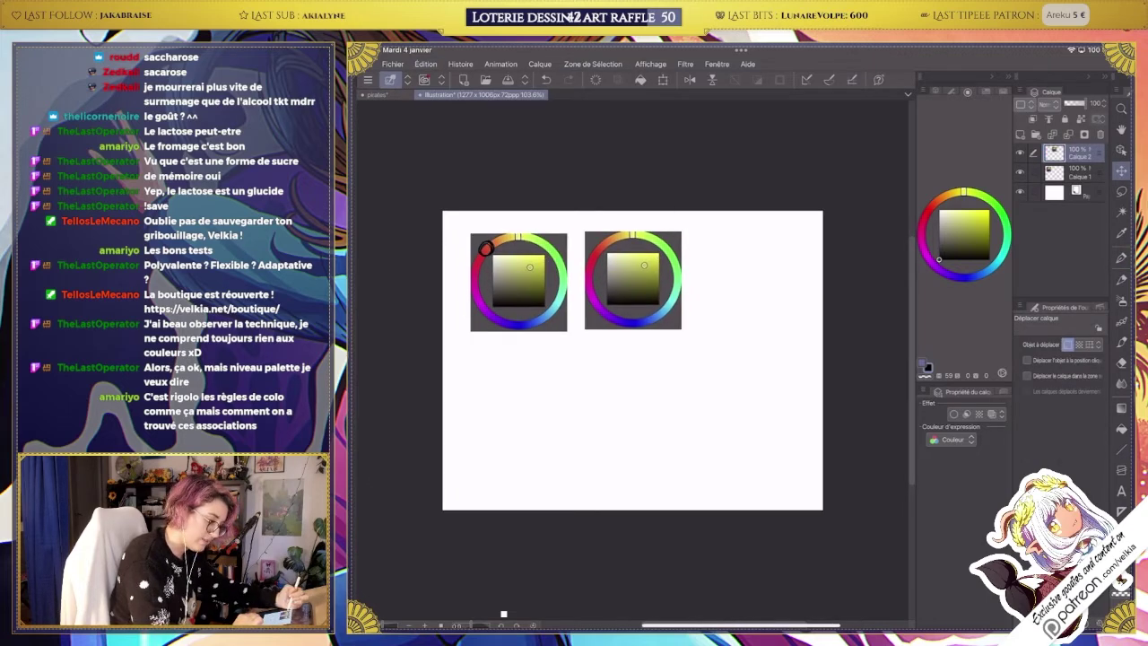
Circle orange-red and the opposite blue on the second colour wheel in black and join them with a diagonal line.
scroll(632, 359, up, 5)
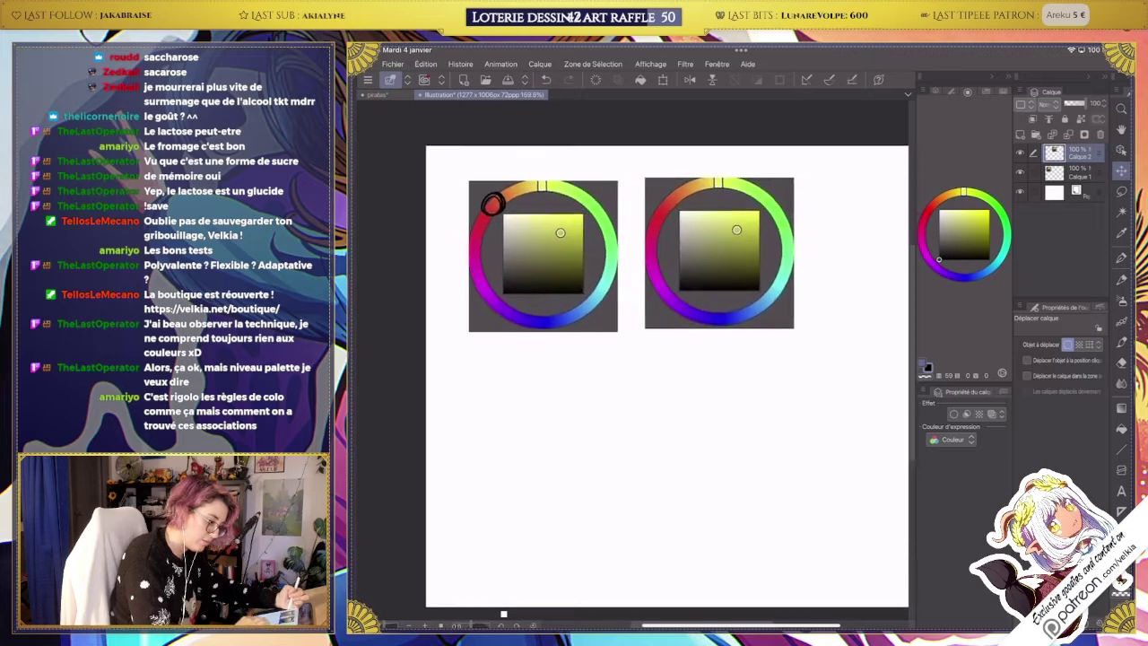
key(p)
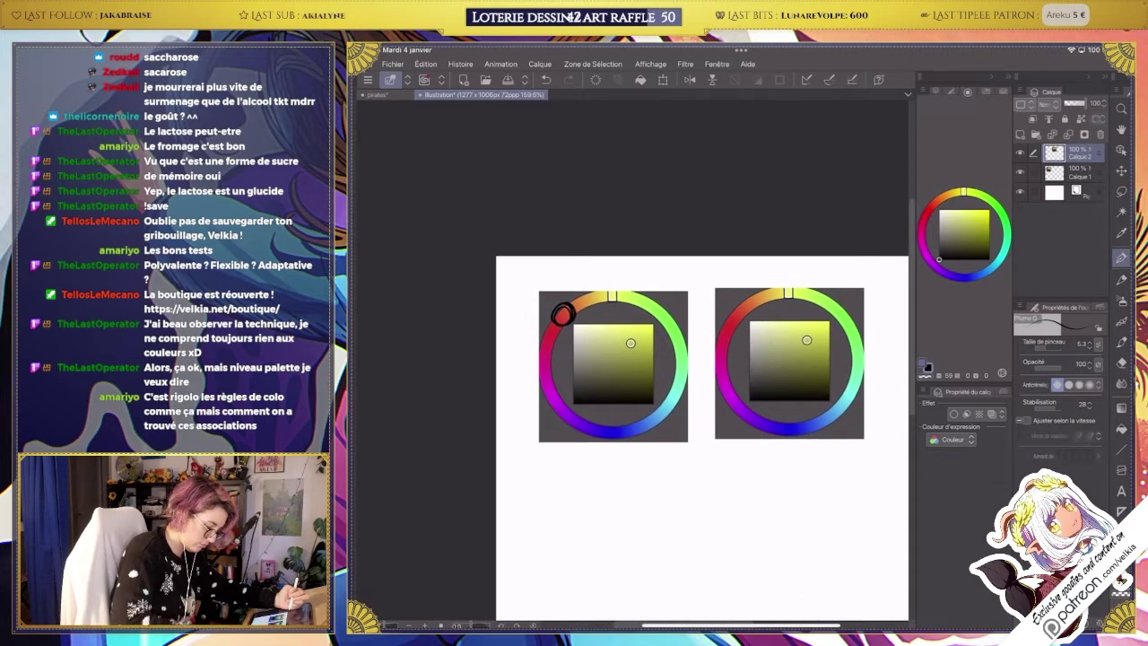
drag(699, 404, 629, 391)
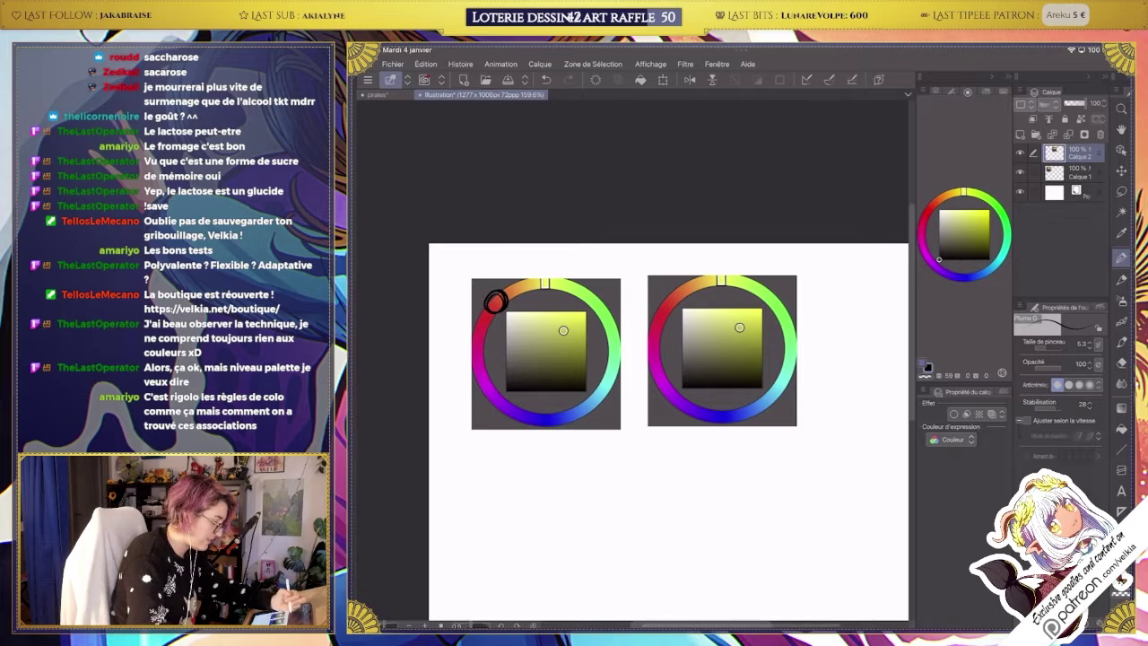
mouse_move(674, 311)
mouse_down()
mouse_move(665, 297)
mouse_move(680, 287)
mouse_move(688, 306)
mouse_up()
mouse_move(764, 405)
mouse_down()
mouse_move(782, 391)
mouse_move(762, 386)
mouse_up()
drag(684, 309, 766, 386)
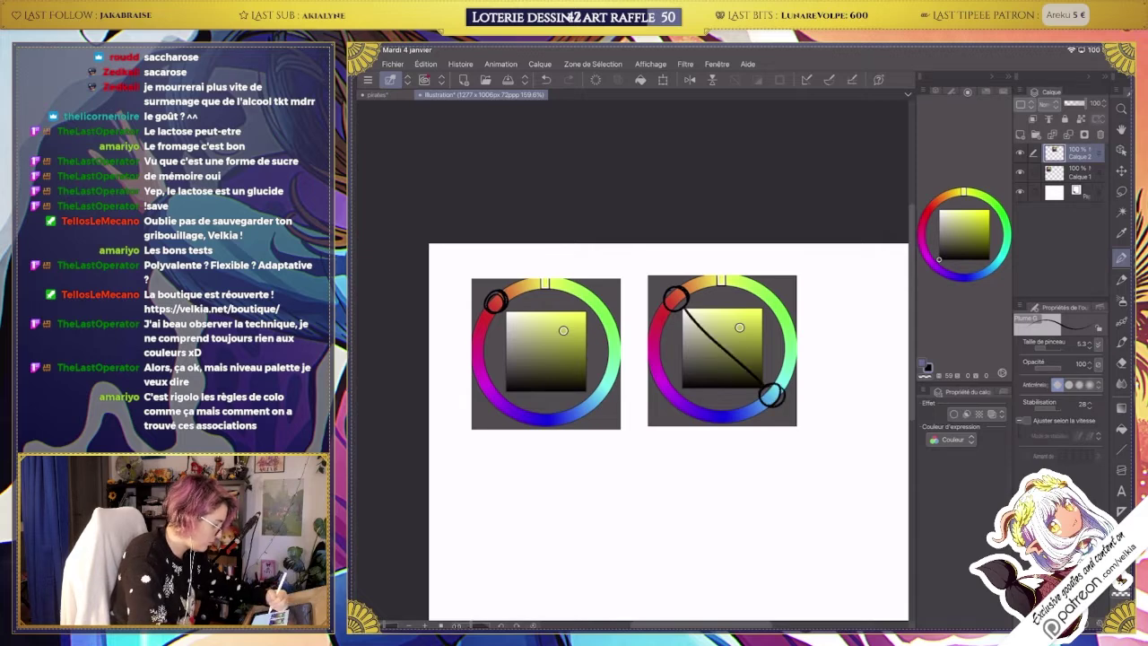
Handwrite "monochrome" under the first colour wheel and "complémentaire" under the second.
drag(485, 454, 504, 454)
drag(511, 442, 592, 452)
drag(595, 448, 603, 448)
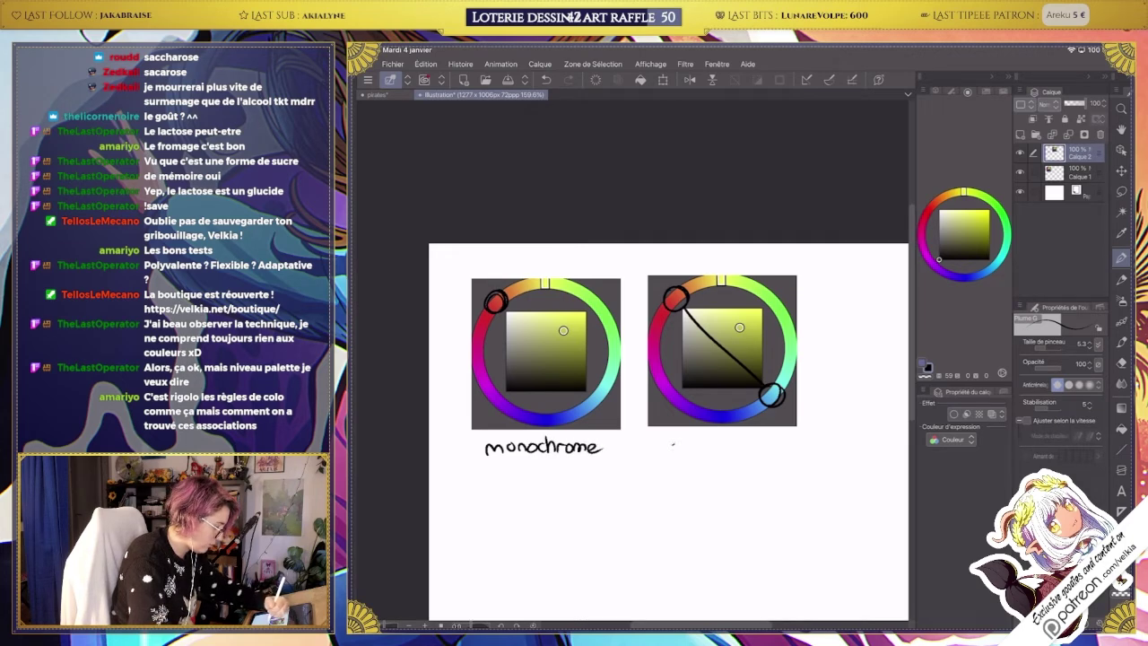
mouse_move(673, 443)
mouse_down()
mouse_move(707, 461)
mouse_move(717, 445)
mouse_move(787, 454)
mouse_up()
drag(790, 445, 809, 456)
Create a new A4 colour canvas of 2480 x 3508 px at 300 ppi with white paper.
key(ctrl+minus)
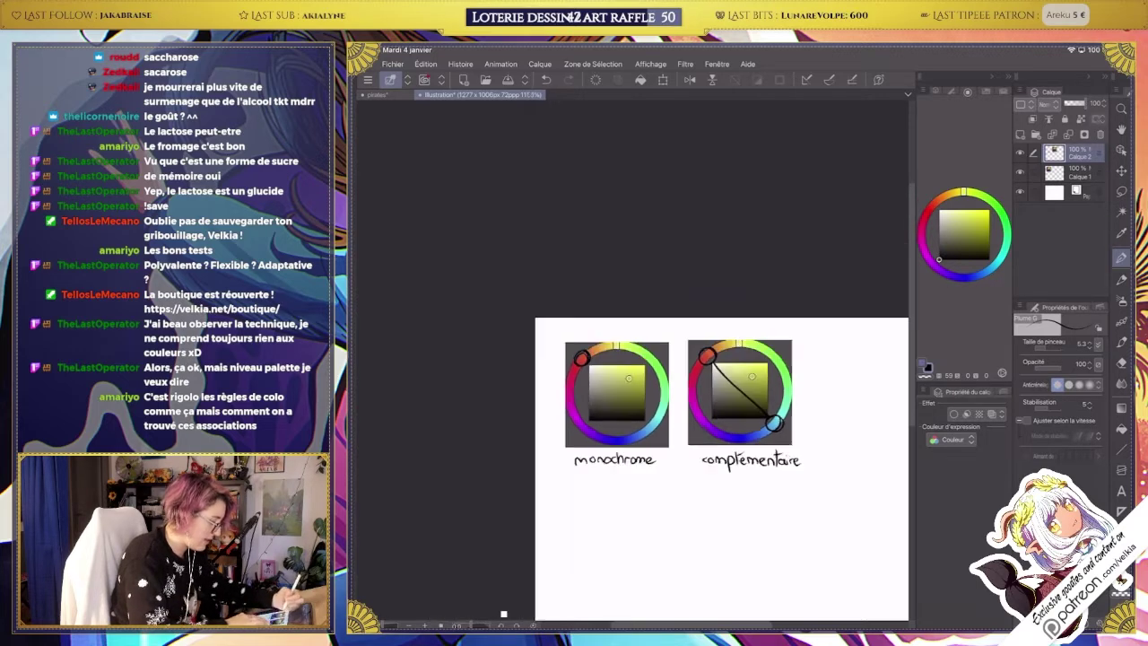
click(392, 64)
click(413, 78)
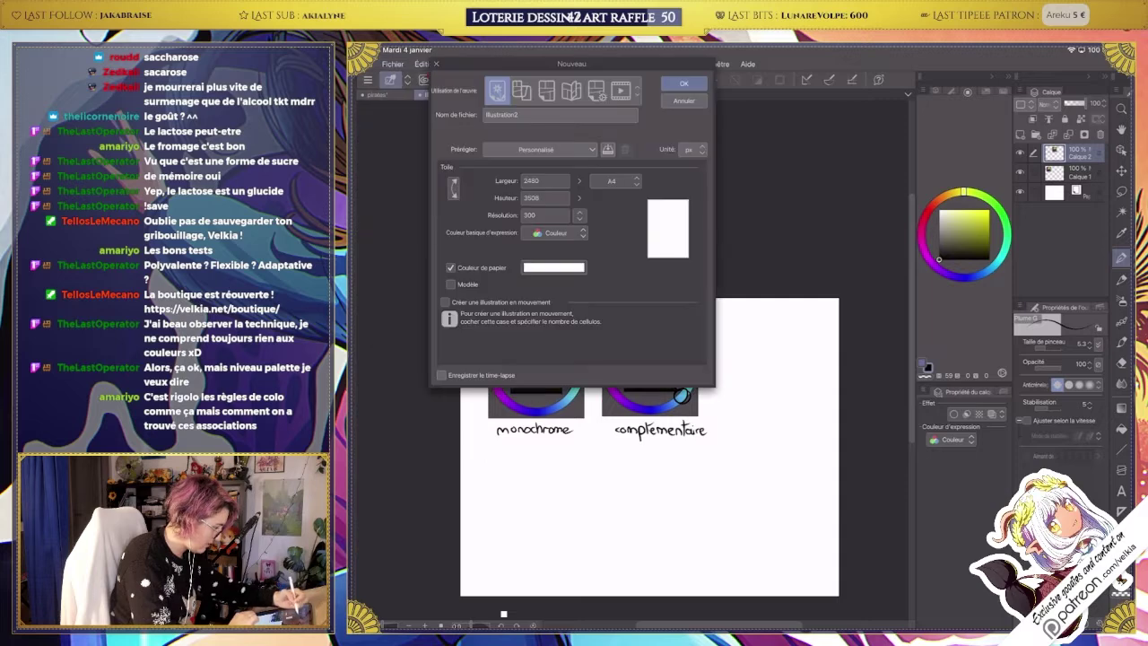
click(684, 85)
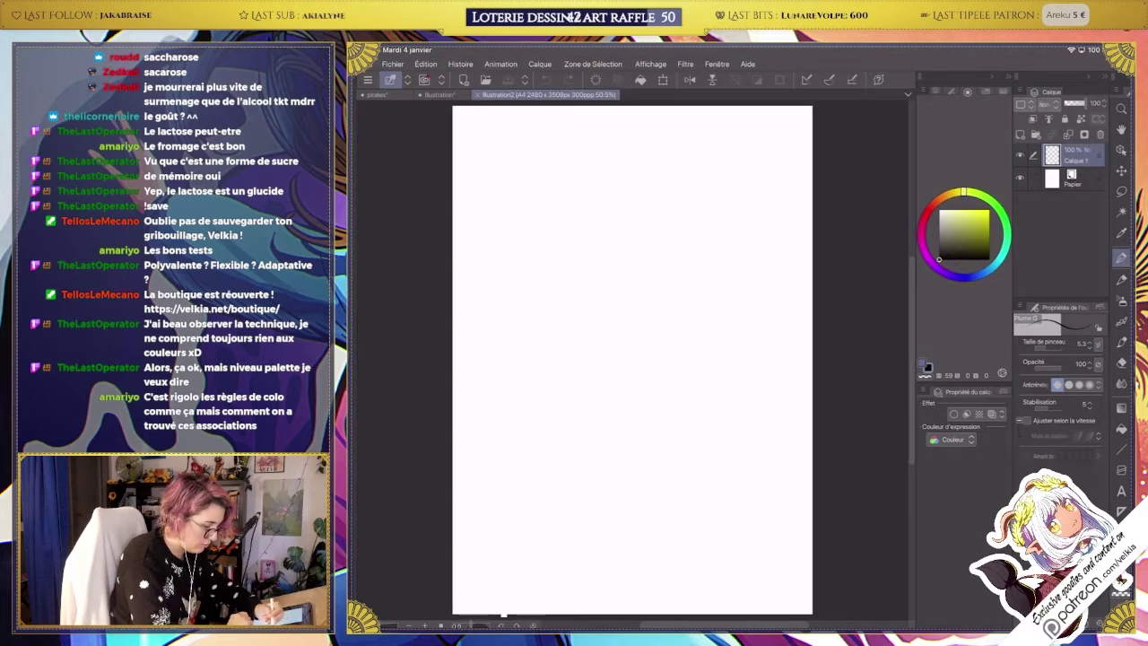
Paint a green forest backdrop with bright grass and dark foreground foliage, and apply a Gaussian blur to the foreground foliage.
drag(963, 191, 982, 196)
click(987, 230)
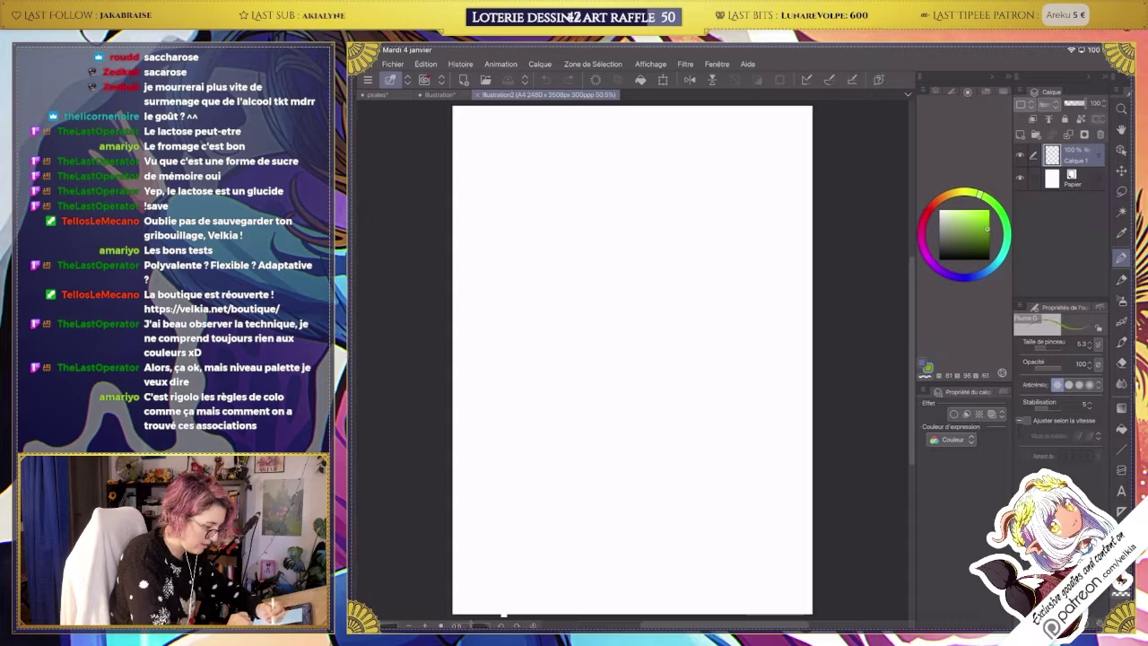
key(b)
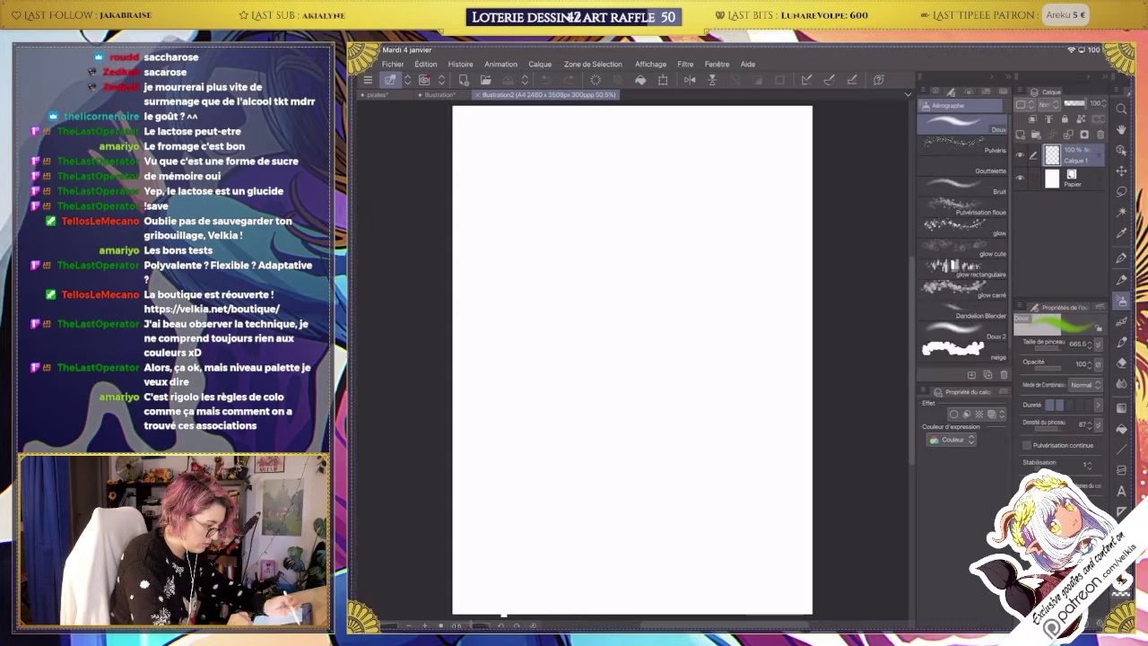
key(b)
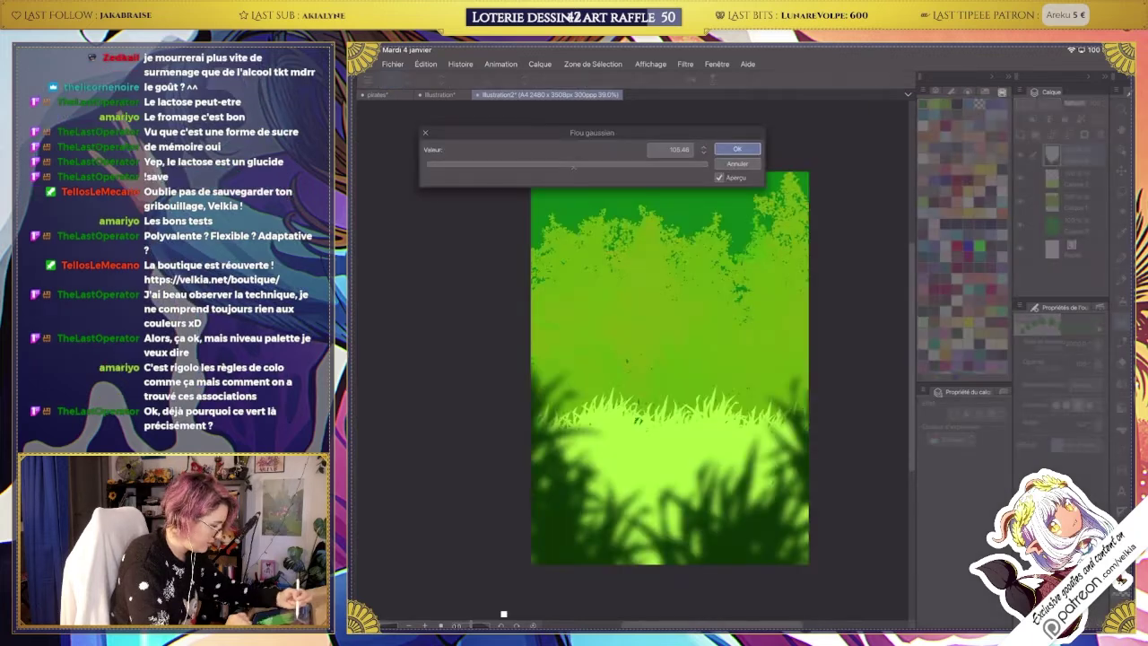
key(Return)
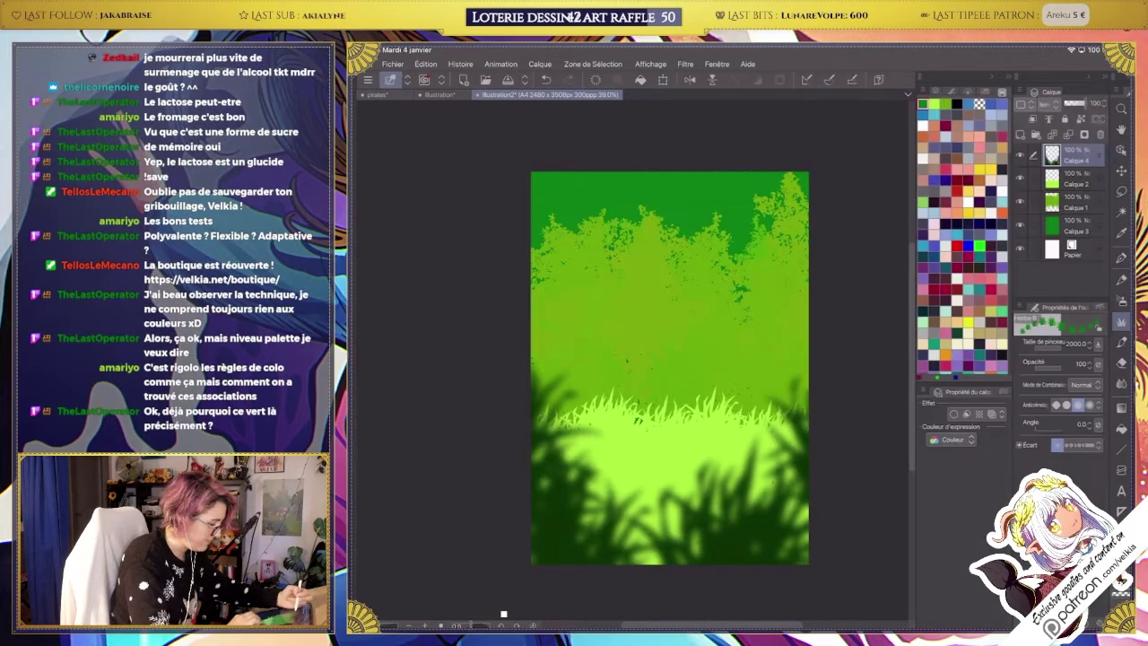
Airbrush soft dark green shading over the upper part of the forest backdrop.
click(1067, 225)
key(b)
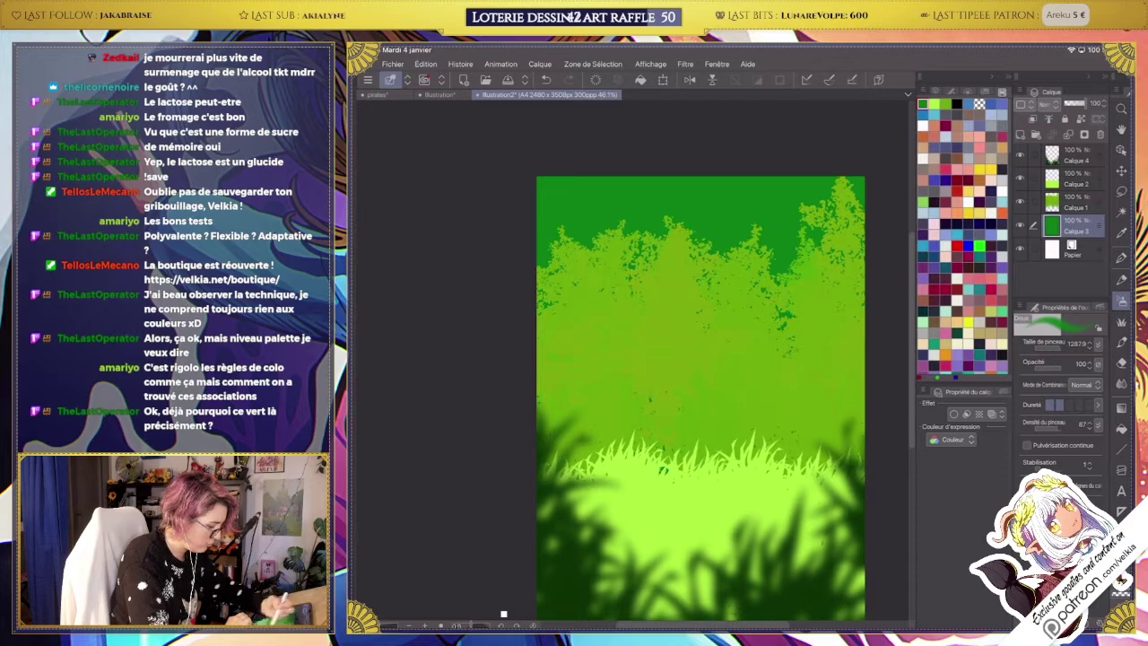
Paint a solid red apple body on a new layer, in the middle of the bright grass.
key(p)
key(ctrl+minus)
key(ctrl+shift+n)
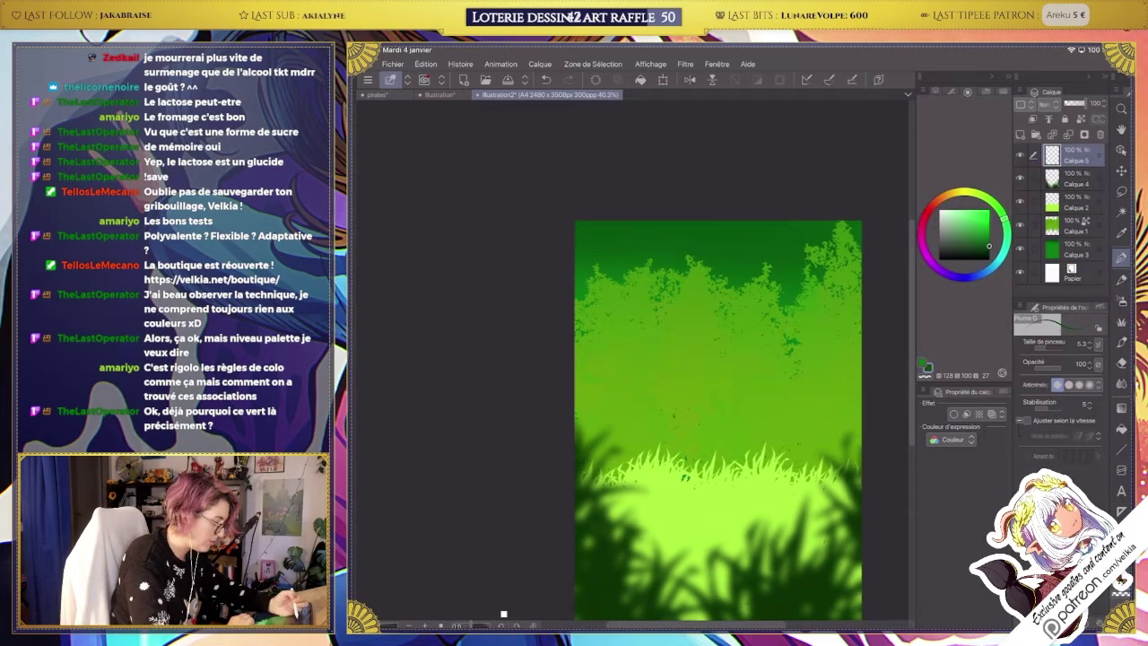
key(ctrl+plus)
key(x)
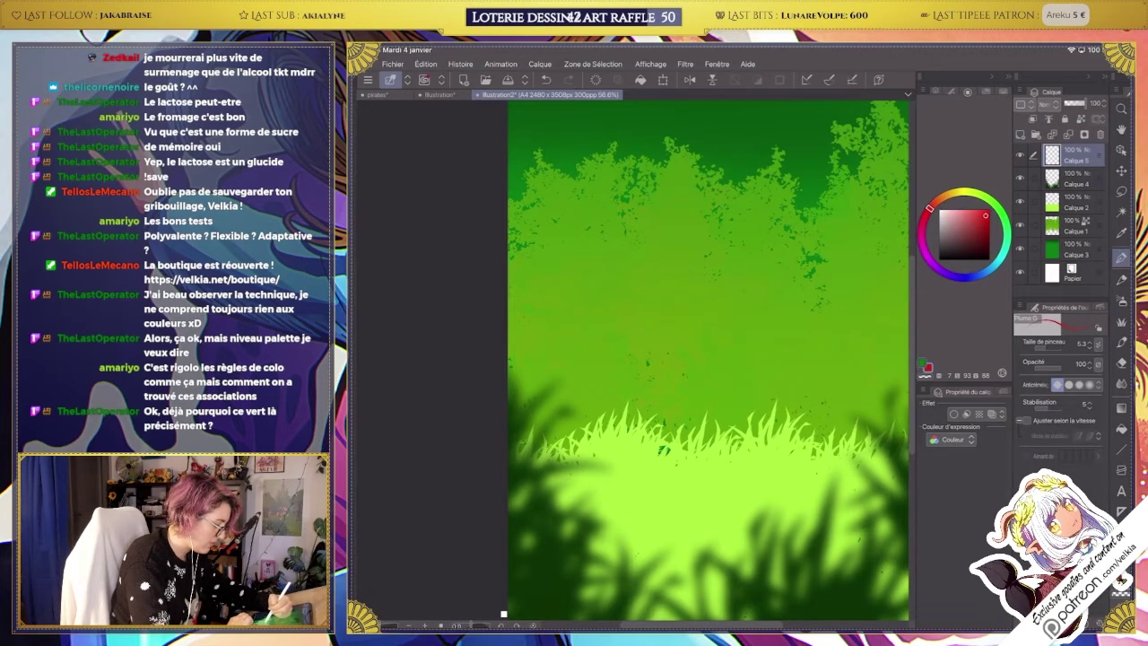
mouse_move(714, 471)
mouse_down()
mouse_move(737, 467)
mouse_move(704, 456)
mouse_move(732, 475)
mouse_up()
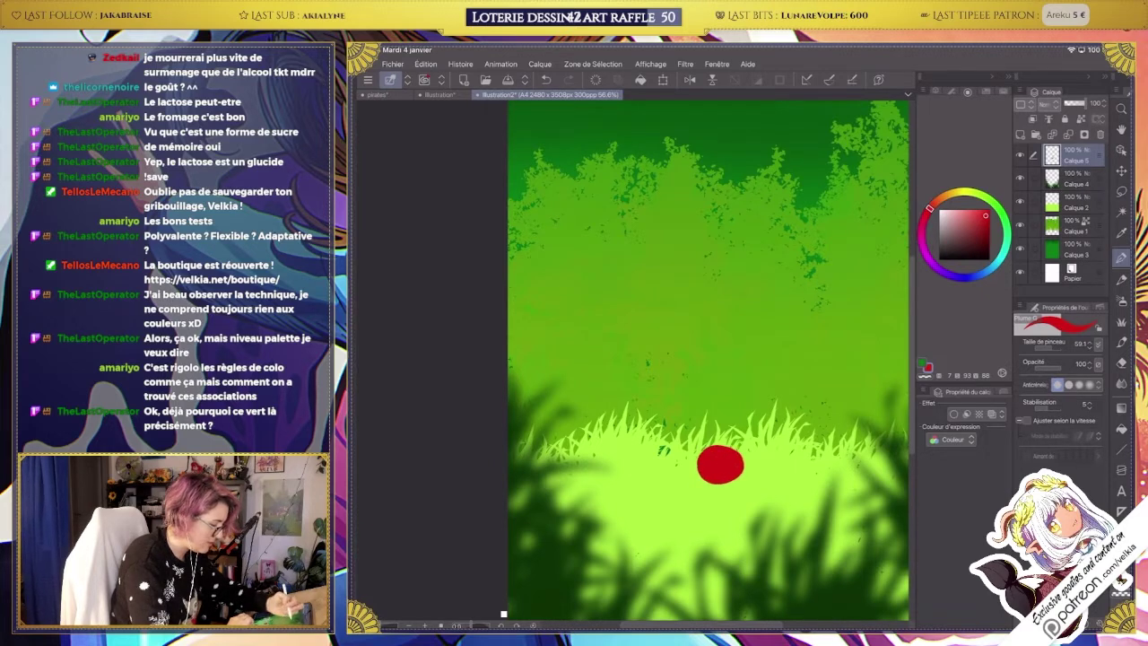
Draw a short curved dark red-brown stem on top of the apple, on the apple's layer.
scroll(708, 359, down, 1)
key(o)
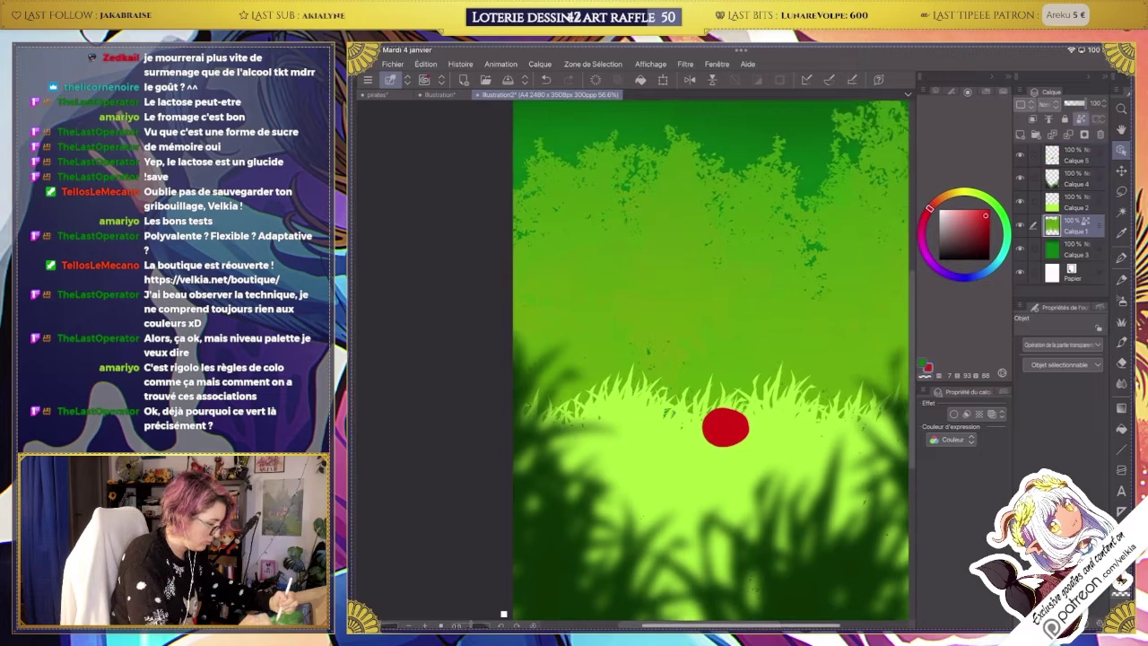
click(1075, 157)
scroll(709, 359, up, 1)
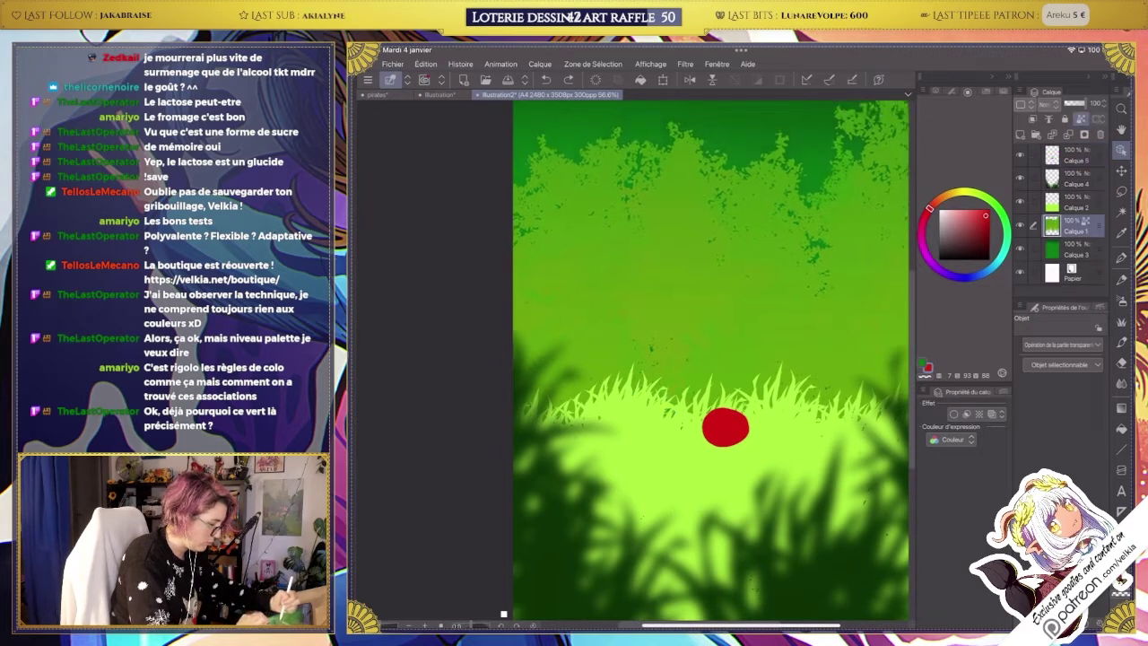
key(b)
scroll(708, 359, down, 1)
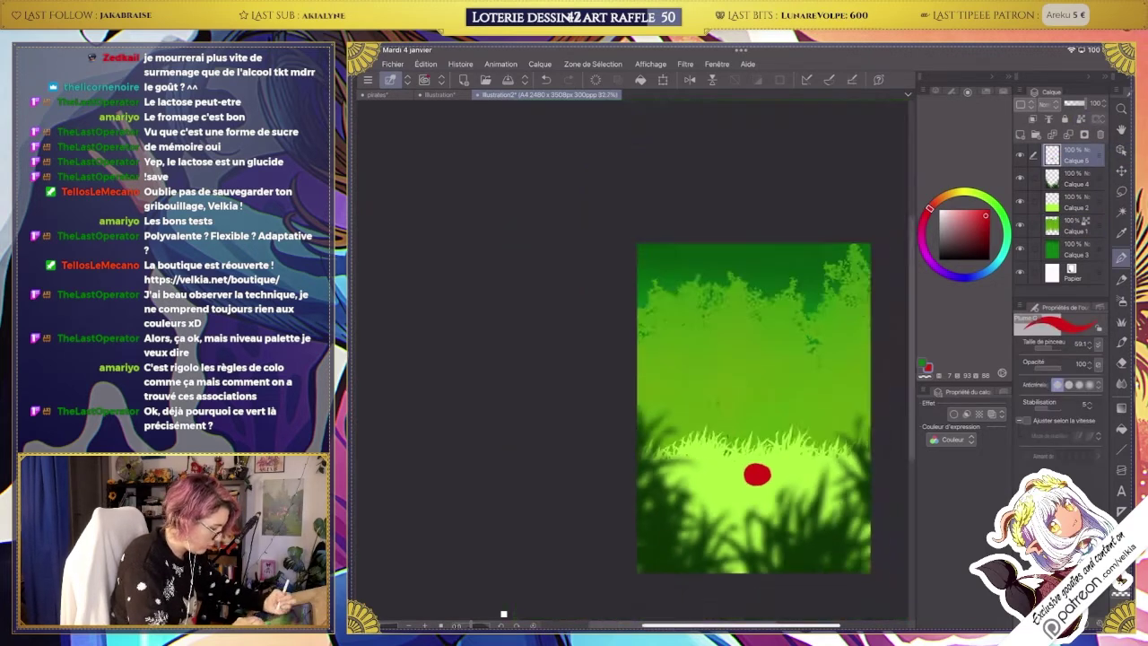
scroll(709, 359, up, 2)
click(975, 244)
drag(734, 424, 733, 441)
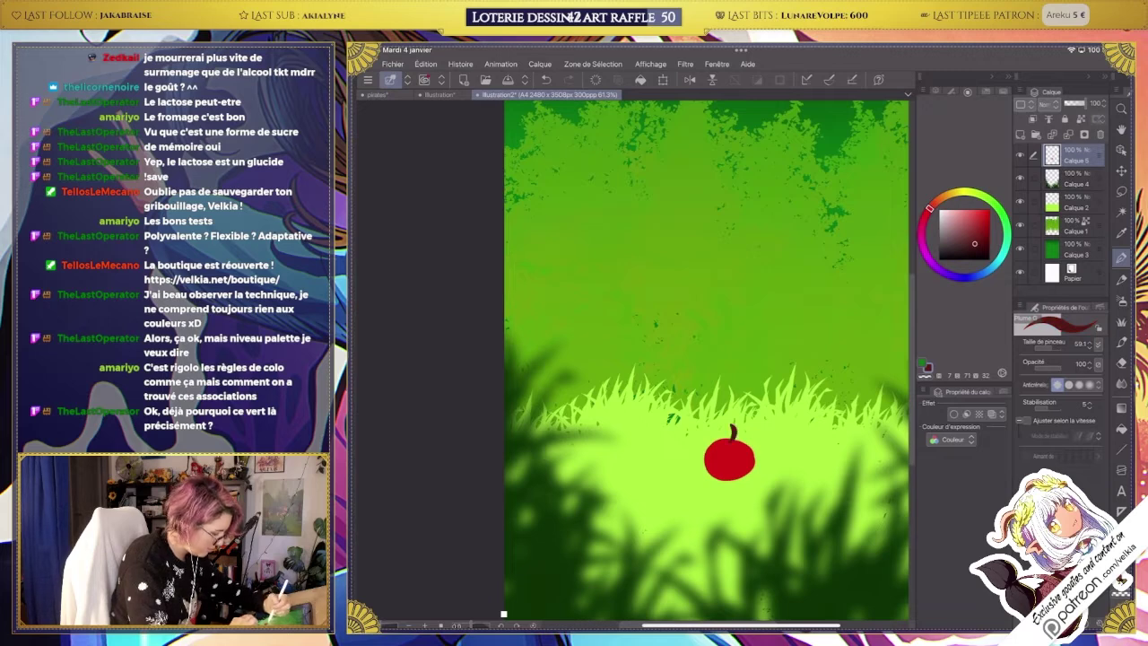
Airbrush a soft dark red tint around the apple on two new layers above the grass layer, using a different blending mode.
scroll(747, 486, down, 2)
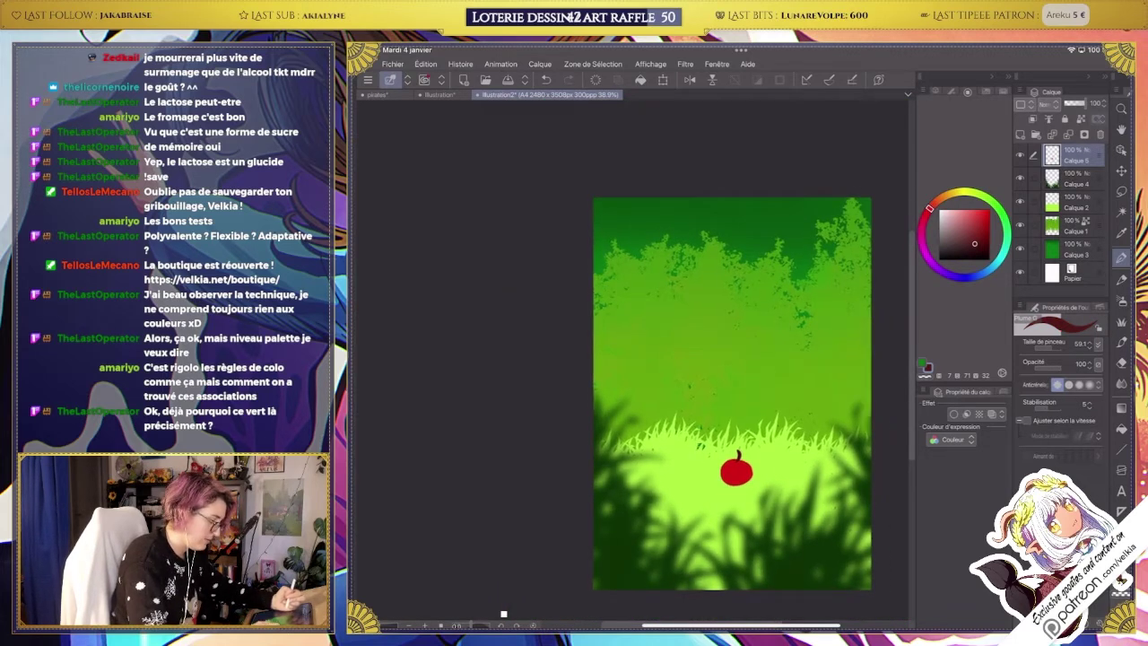
key(k)
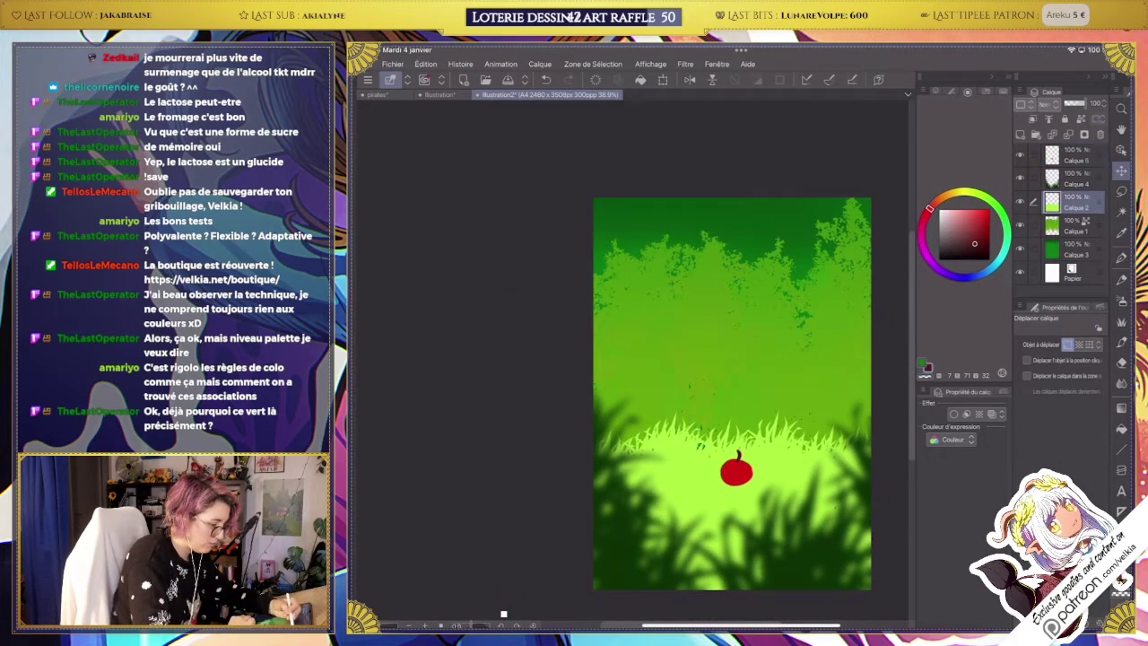
click(1077, 202)
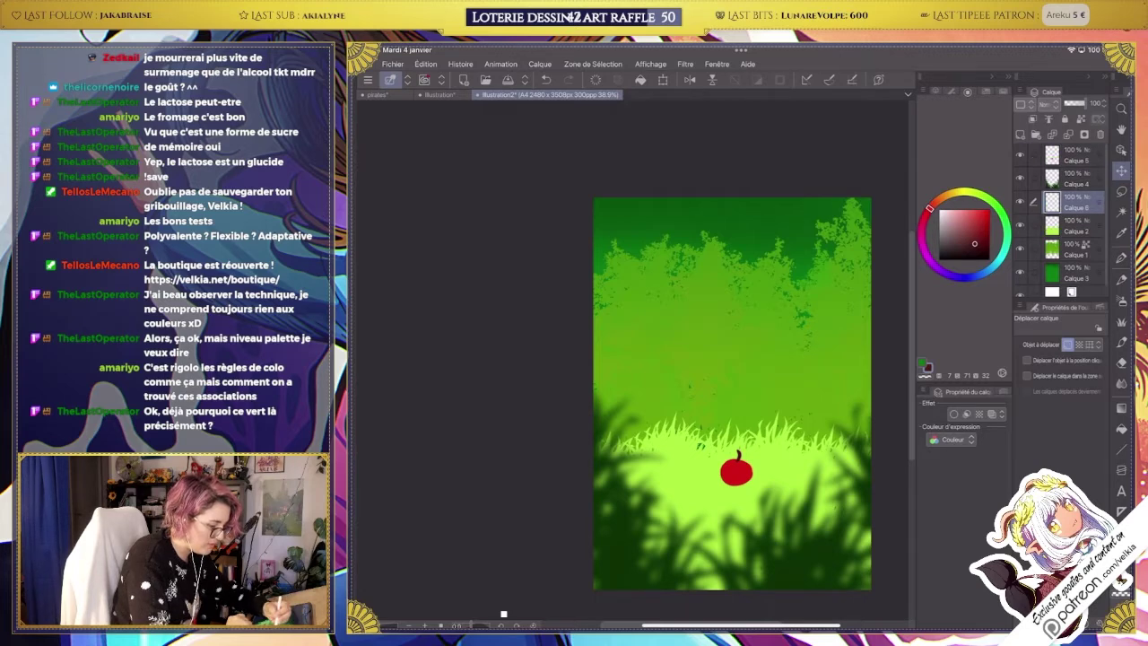
key(b)
key(ctrl+shift+n)
scroll(762, 575, up, 1)
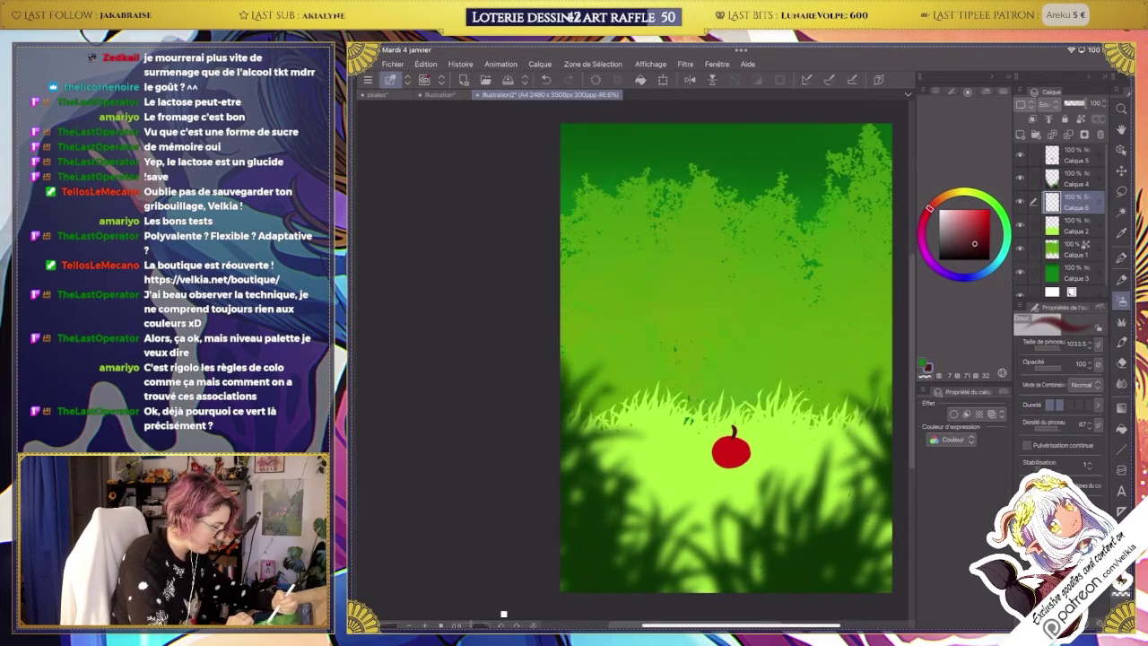
scroll(818, 430, up, 1)
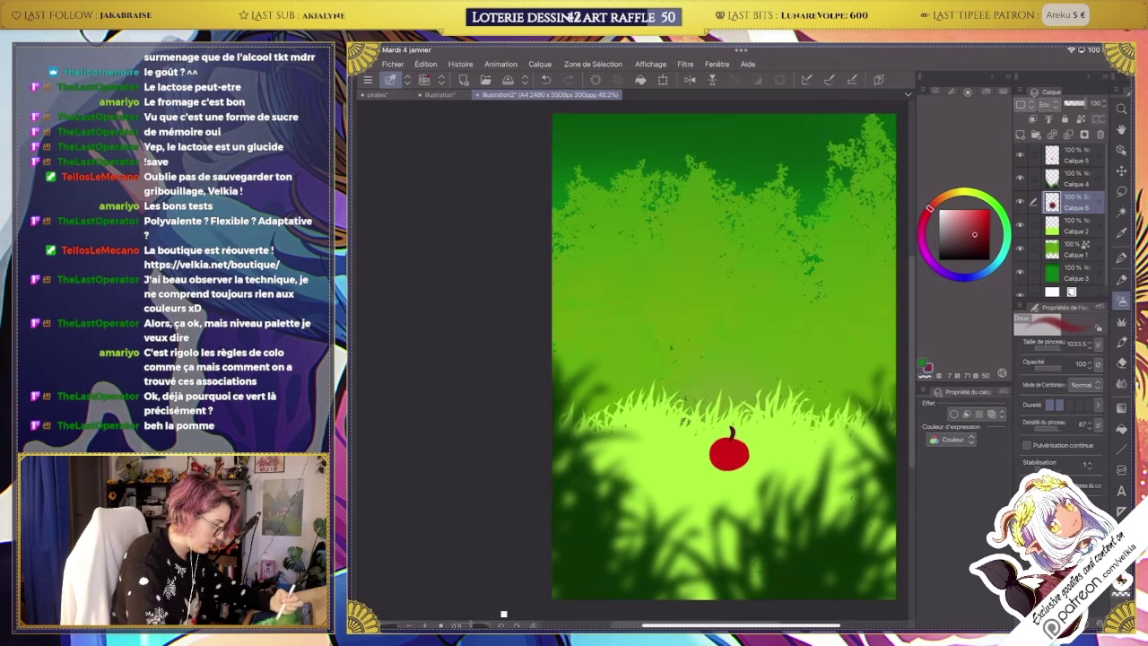
key(ctrl+shift+n)
scroll(723, 358, down, 1)
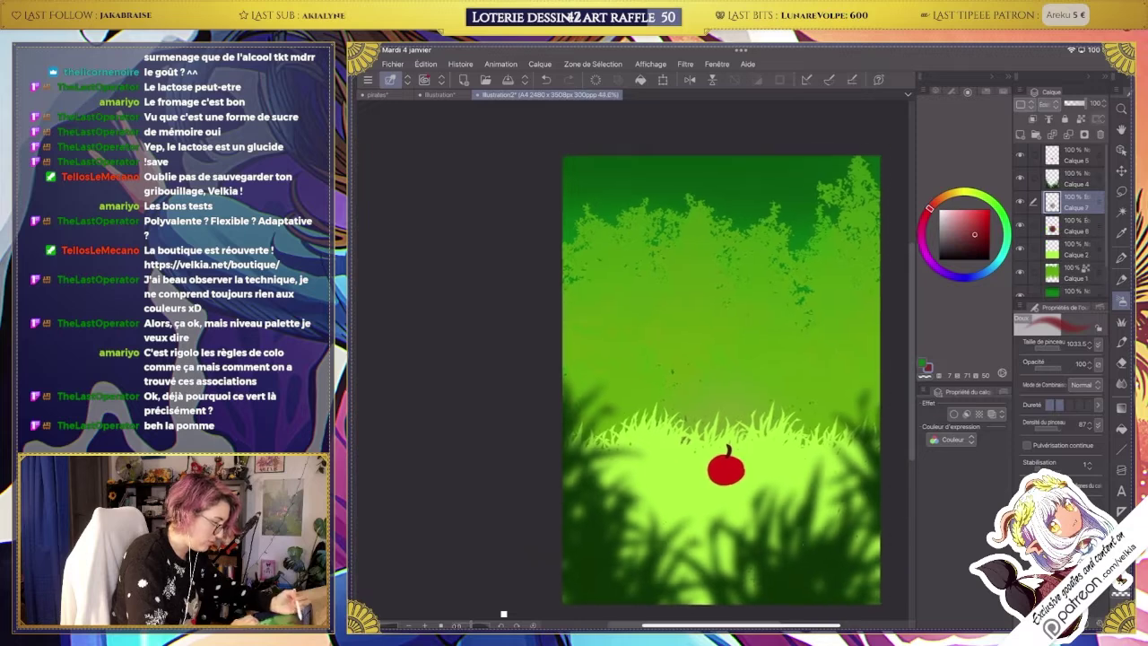
key(p)
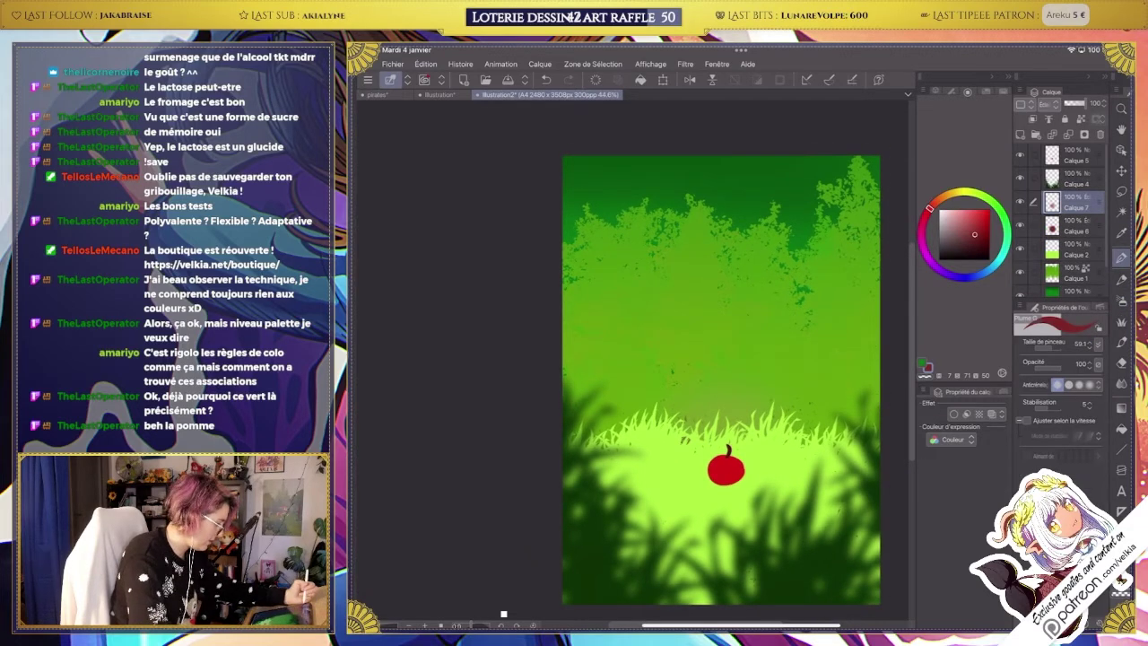
Group all forest and apple layers into one folder and add an empty folder above it.
click(1075, 161)
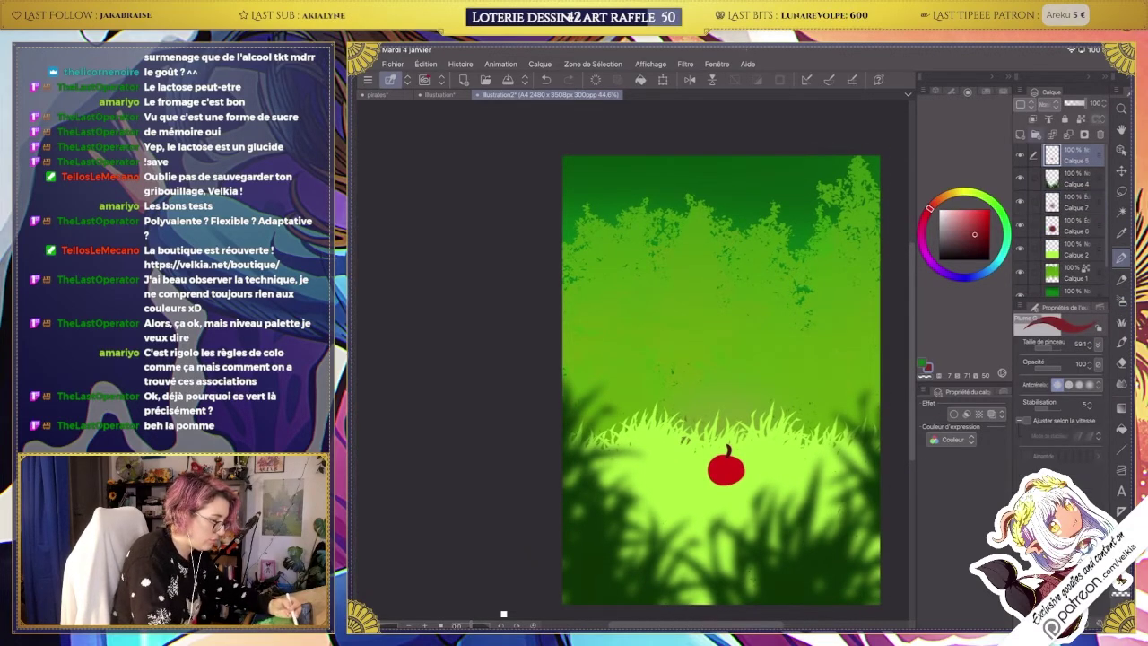
click(1036, 135)
drag(1132, 287, 1112, 287)
scroll(1059, 224, down, 2)
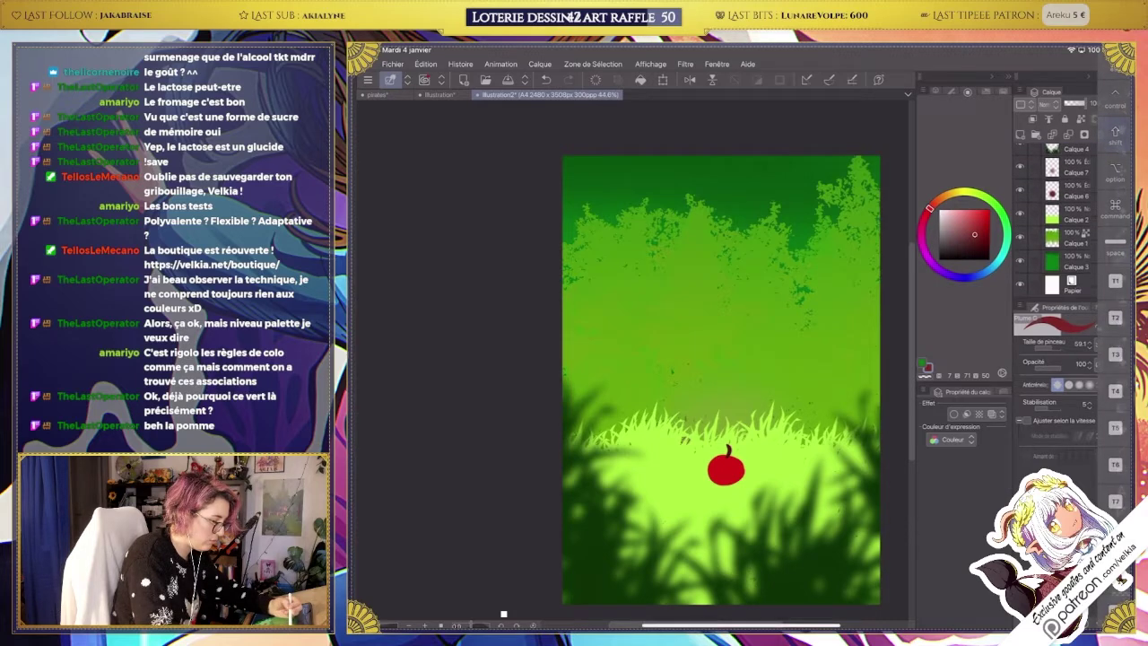
scroll(1059, 224, up, 3)
shift+click(1075, 287)
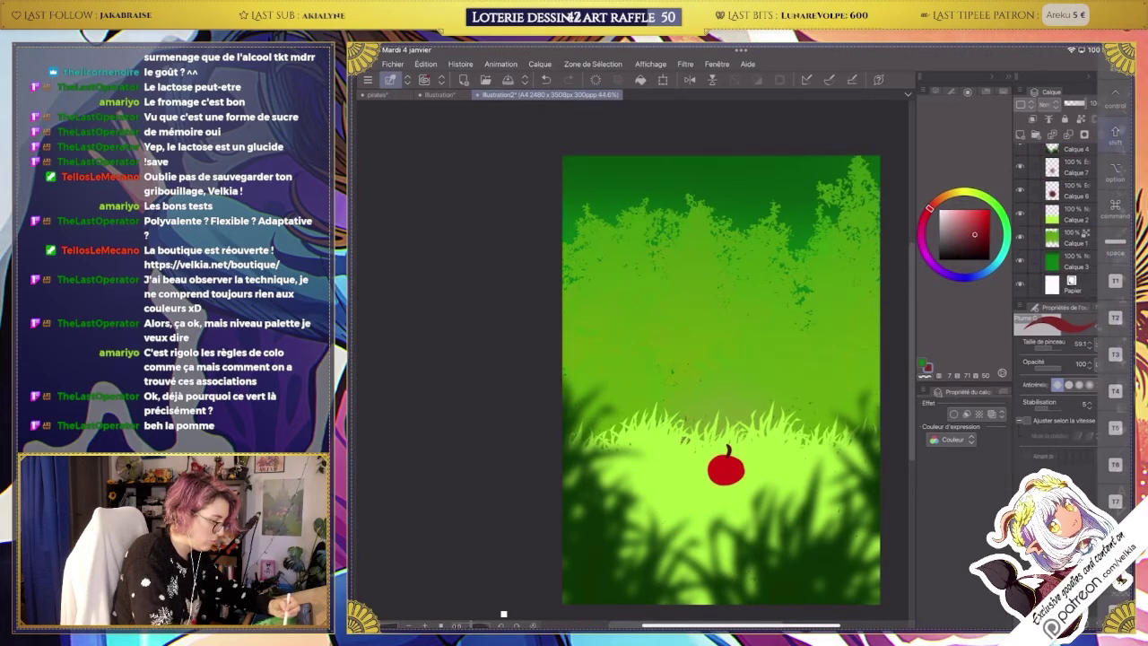
drag(1112, 287, 1144, 287)
drag(1074, 175, 1075, 155)
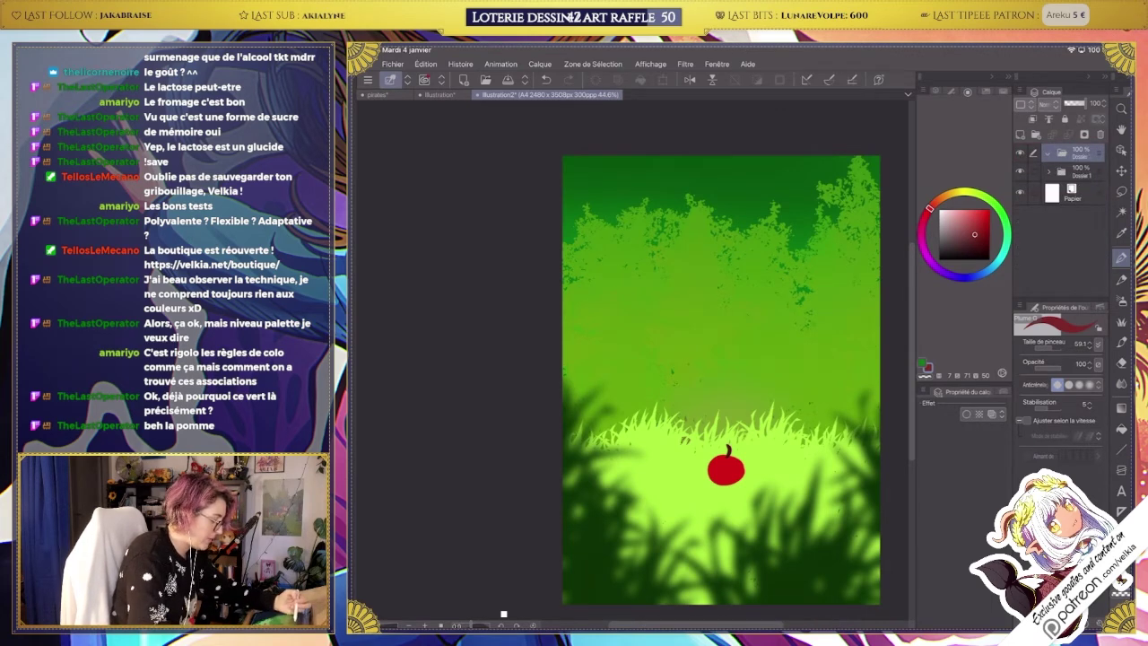
Hide the forest folder and fill a new layer in the empty folder with a diagonal gradient from dark blue up to pale cyan.
click(1020, 170)
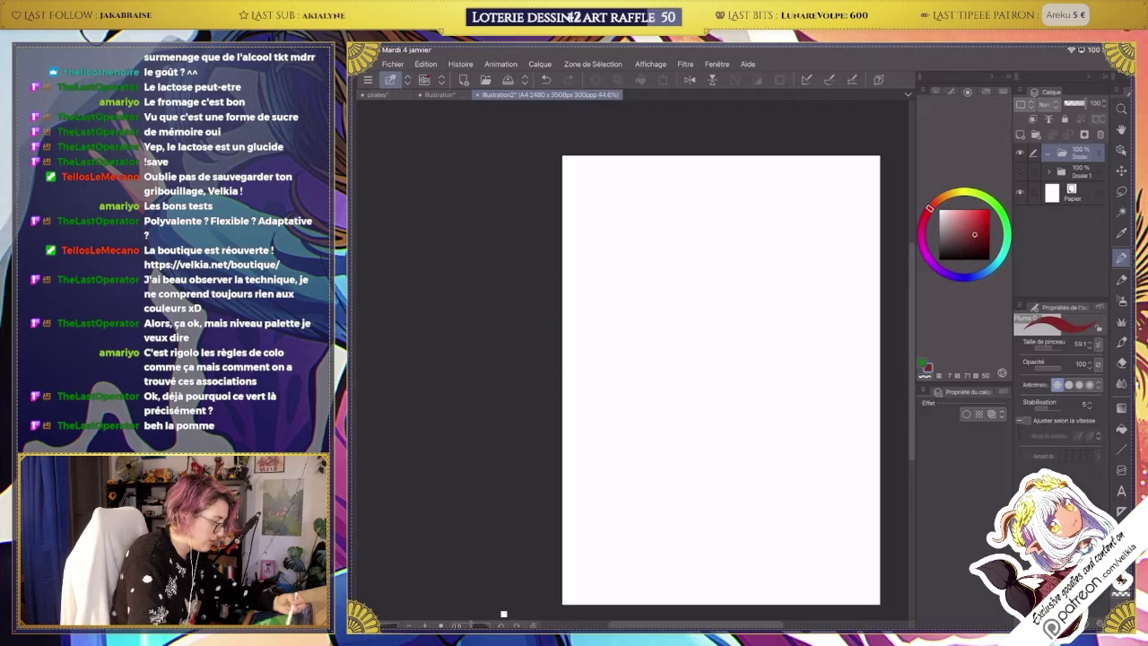
click(975, 276)
drag(971, 235, 980, 213)
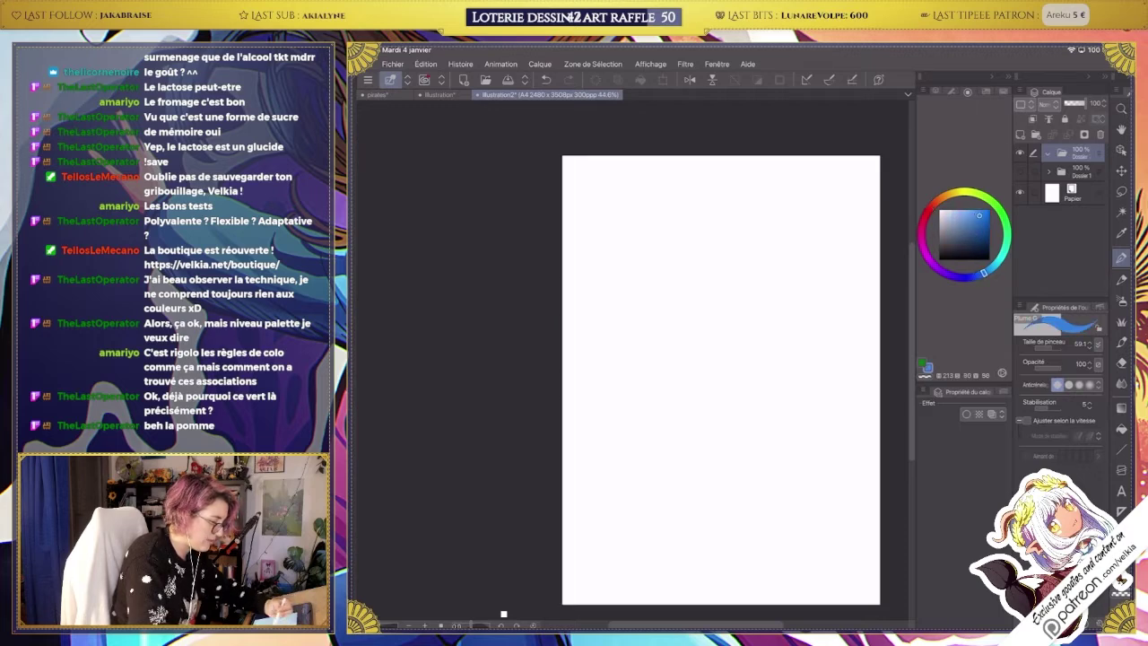
key(g)
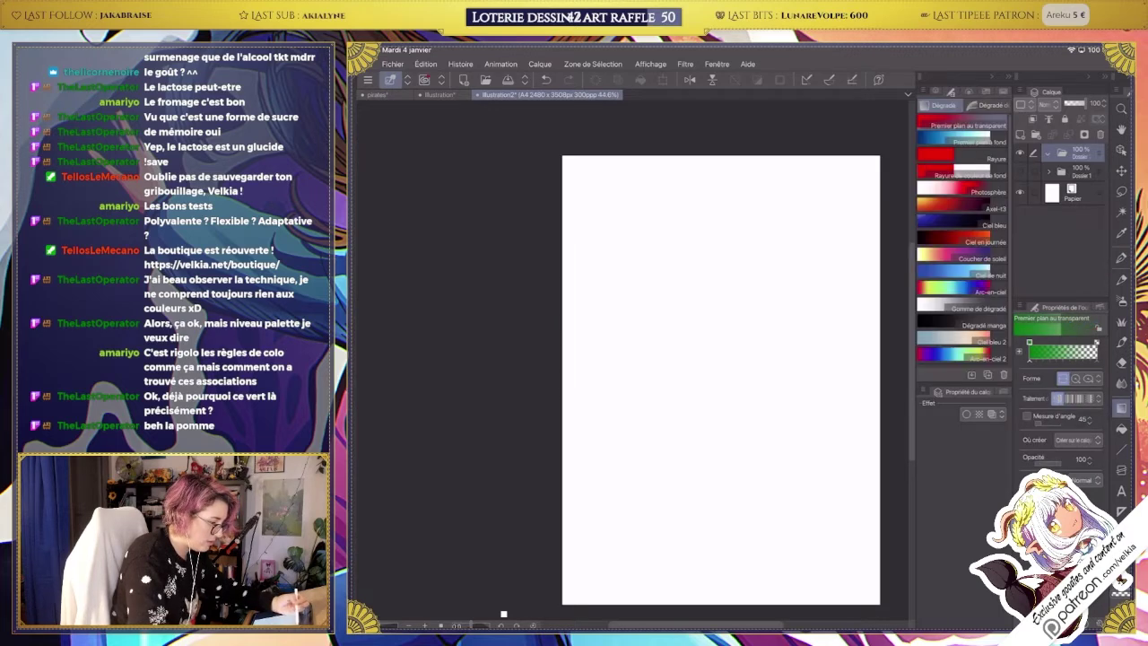
click(955, 136)
scroll(778, 474, down, 3)
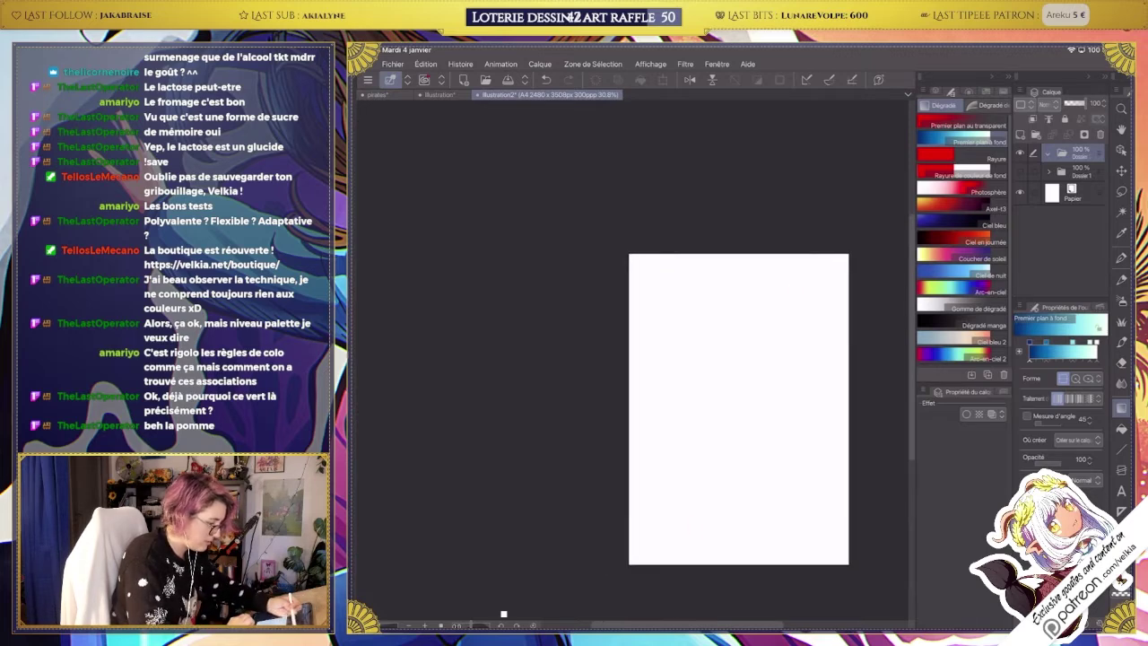
key(ctrl+shift+n)
drag(784, 314, 790, 305)
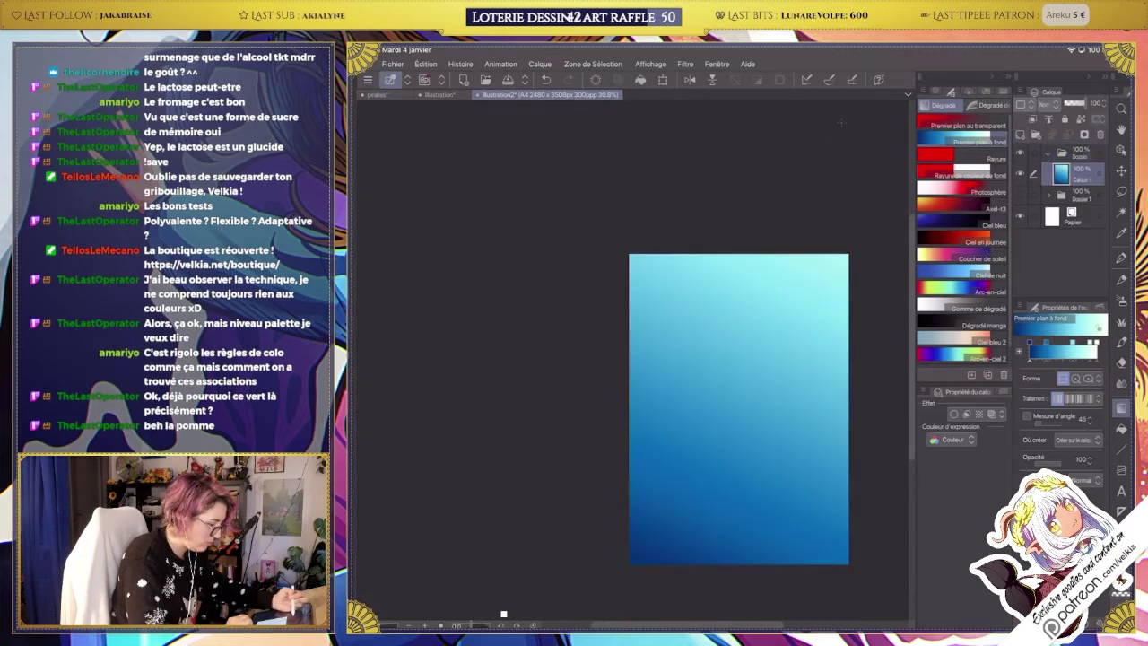
drag(655, 538, 816, 190)
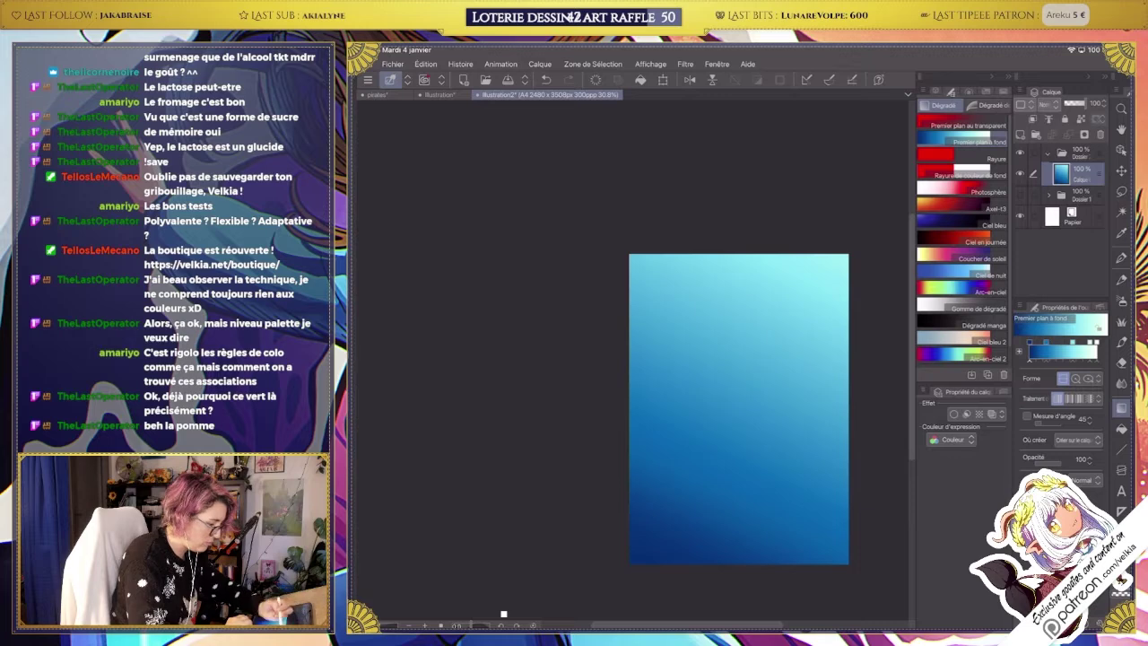
Draw white wavy ripple lines of varying thickness across the upper part of the blue gradient to suggest the water surface.
key(p)
key(ctrl+shift+c)
click(417, 251)
click(688, 212)
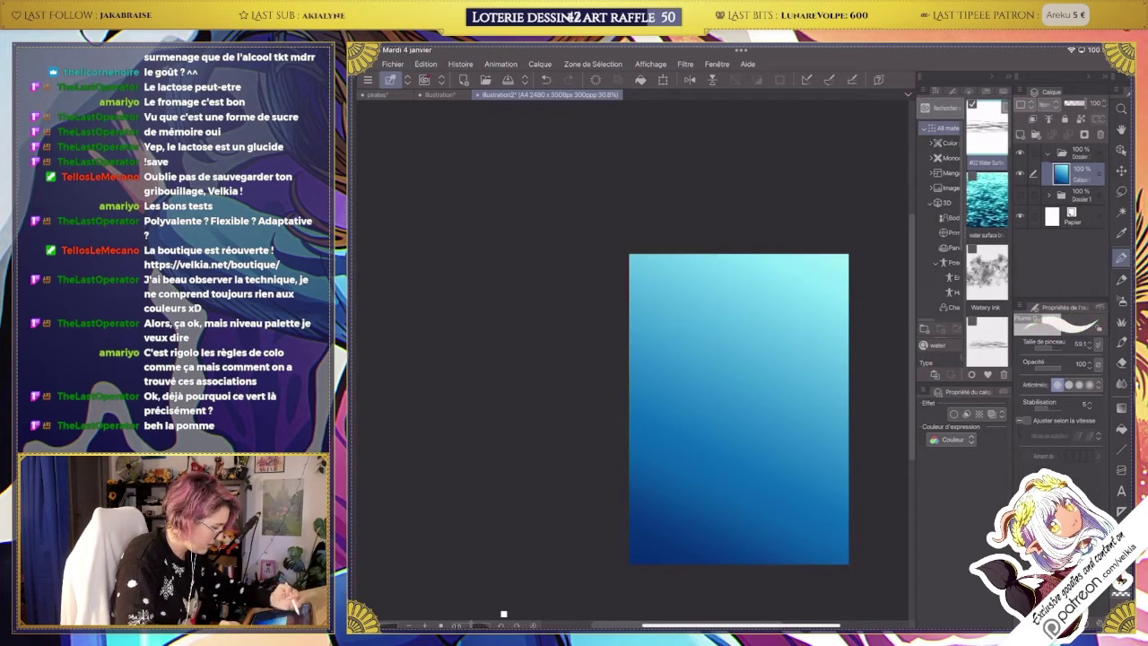
mouse_move(770, 256)
mouse_down()
mouse_move(758, 292)
mouse_move(848, 362)
mouse_move(827, 306)
mouse_up()
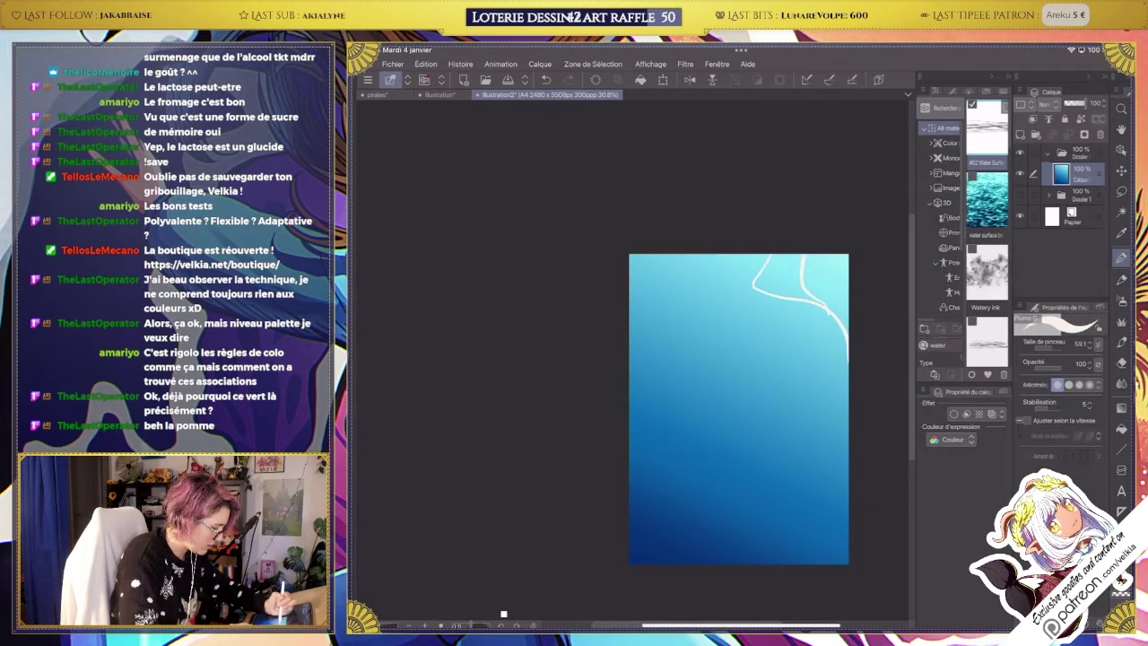
scroll(738, 409, down, 5)
scroll(739, 359, up, 5)
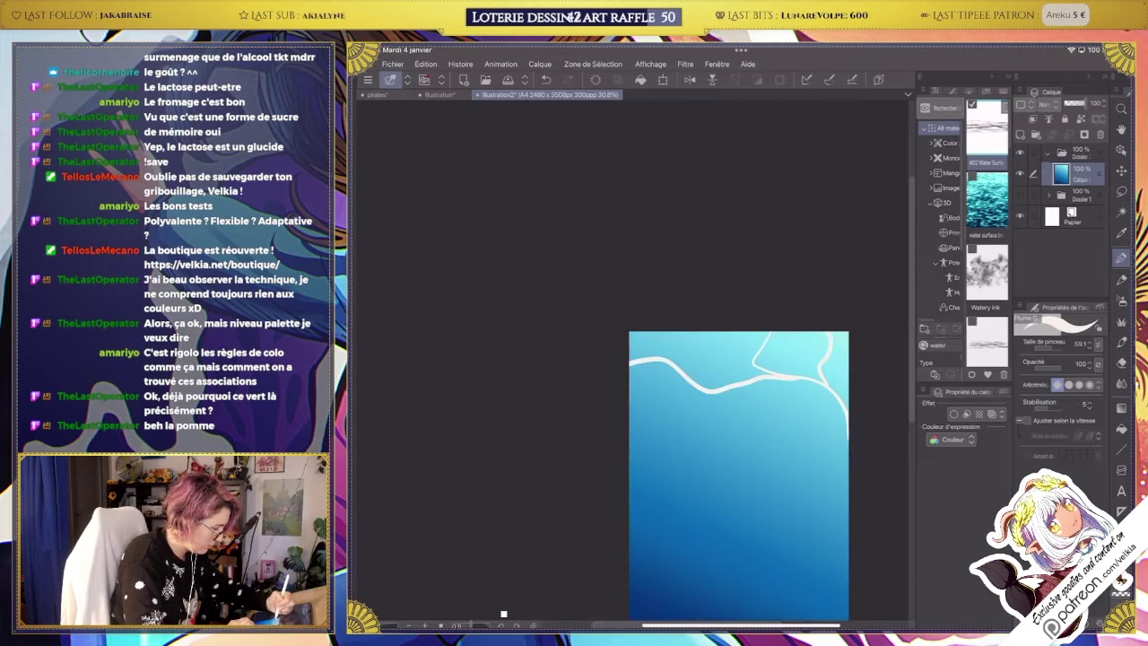
drag(681, 375, 726, 331)
key(ctrl+z)
drag(668, 366, 754, 352)
mouse_move(642, 330)
mouse_down()
mouse_move(718, 413)
mouse_move(807, 432)
mouse_up()
drag(756, 400, 839, 420)
drag(665, 400, 750, 424)
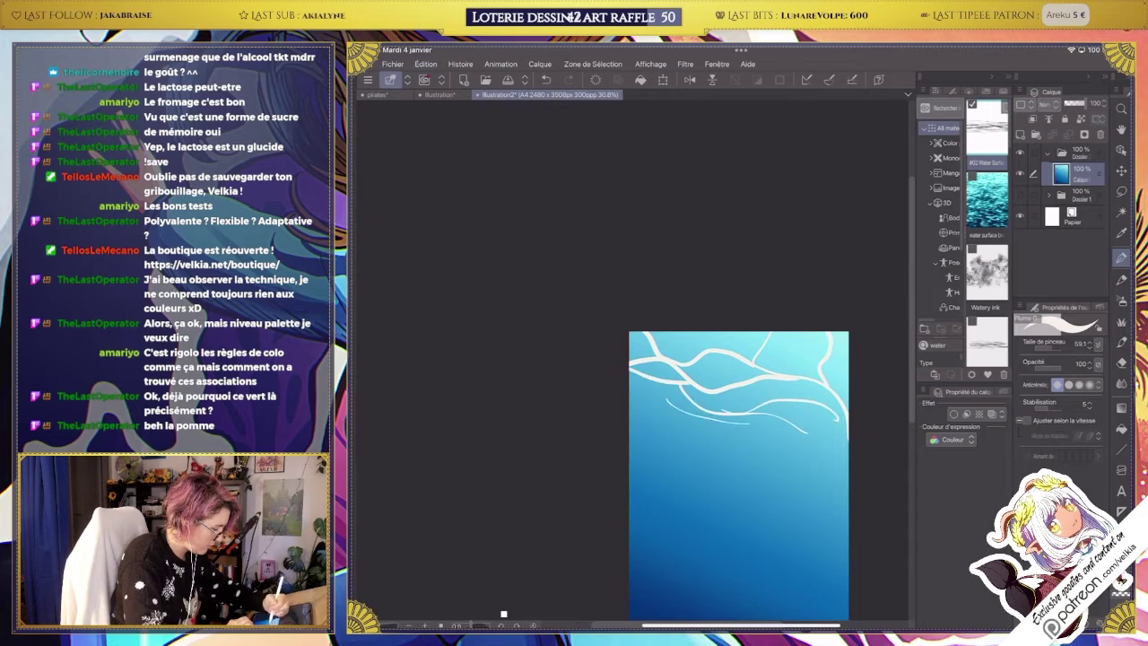
drag(680, 418, 732, 431)
scroll(738, 475, up, 3)
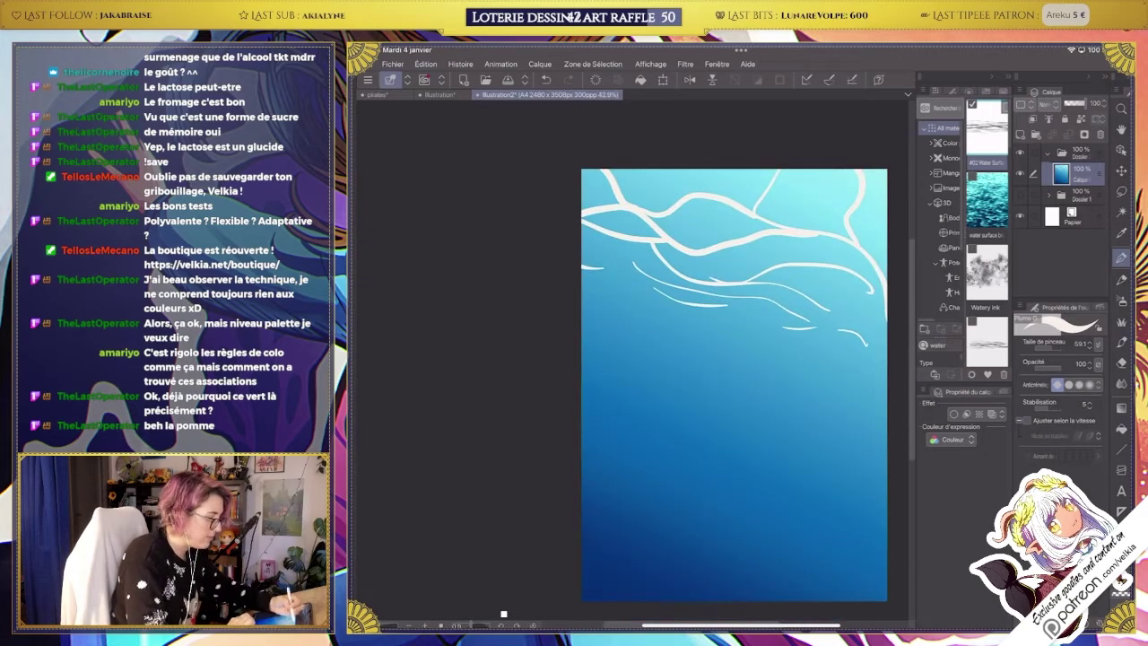
Paint an orange fish on a new layer in the lower half of the water and give it black eyes and a smile.
mouse_move(633, 468)
mouse_down()
mouse_move(679, 479)
mouse_move(714, 421)
mouse_move(737, 458)
mouse_up()
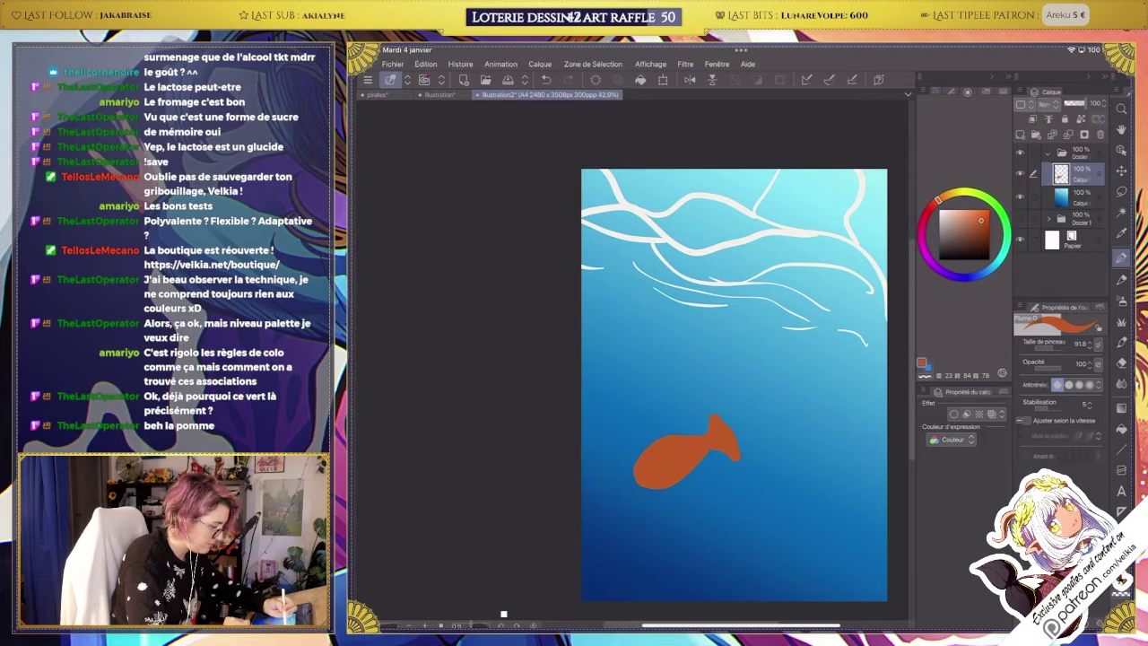
click(939, 259)
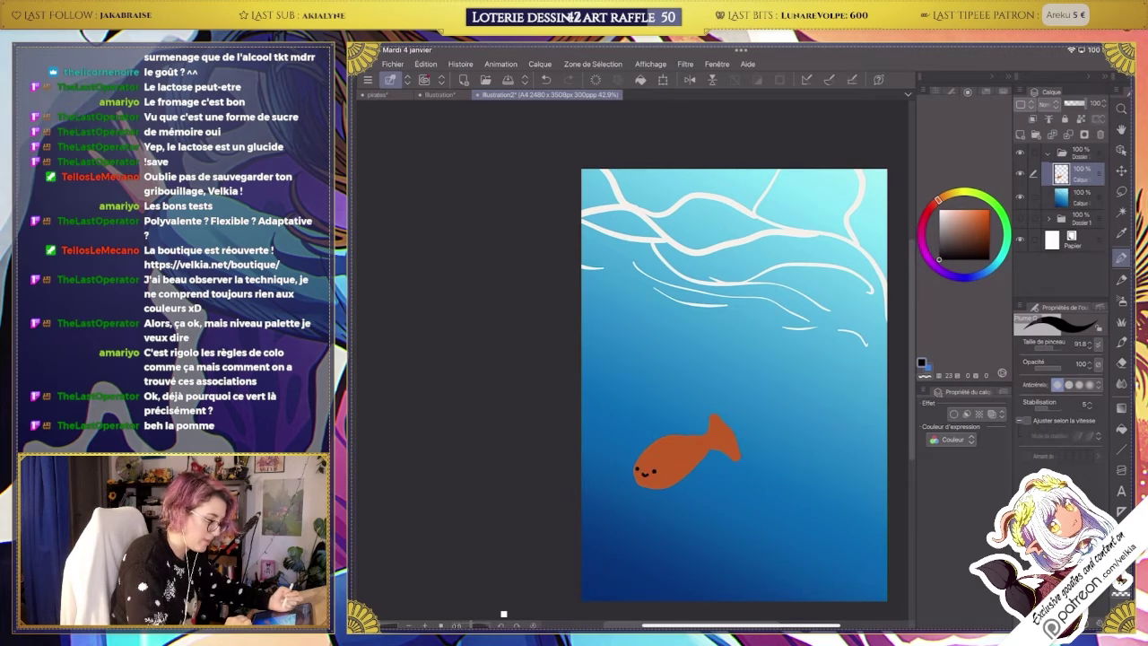
key(ctrl+minus)
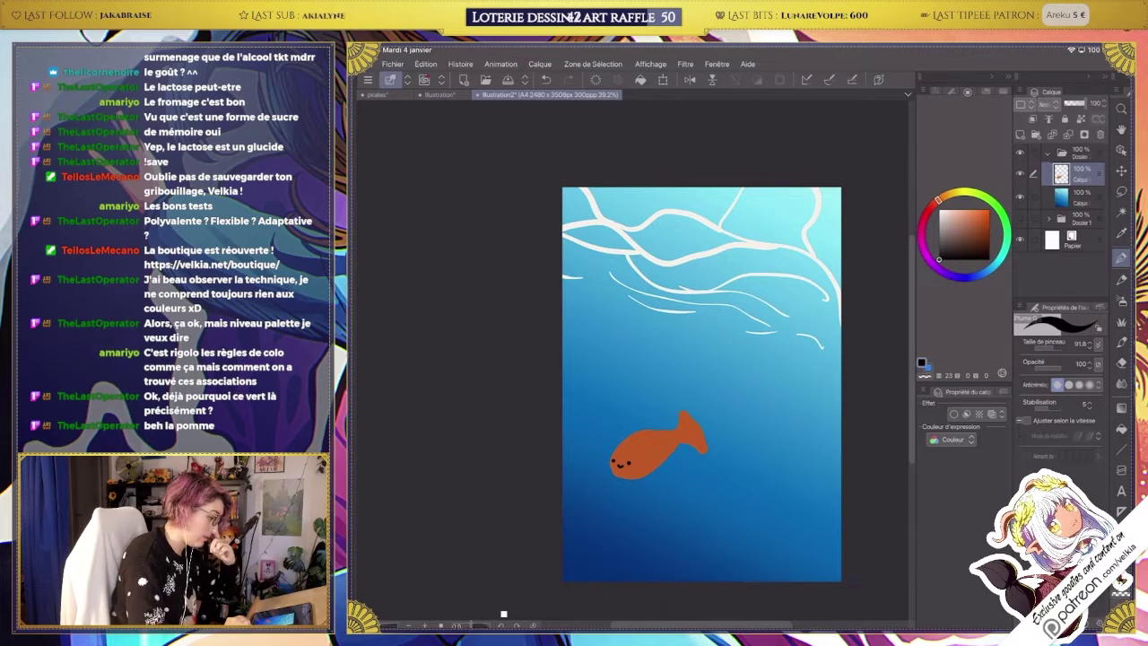
Set the colour hue to blue, then collapse and hide the underwater scene's folder, leaving only the paper displayed.
drag(933, 266, 979, 274)
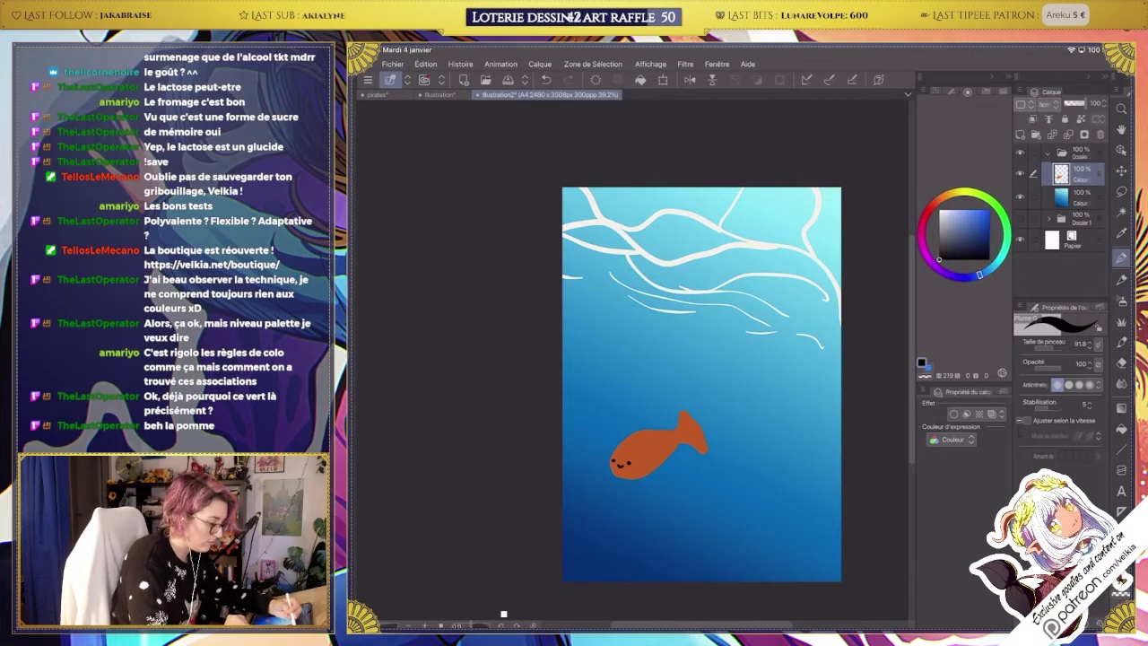
click(1049, 153)
click(1019, 152)
click(1020, 172)
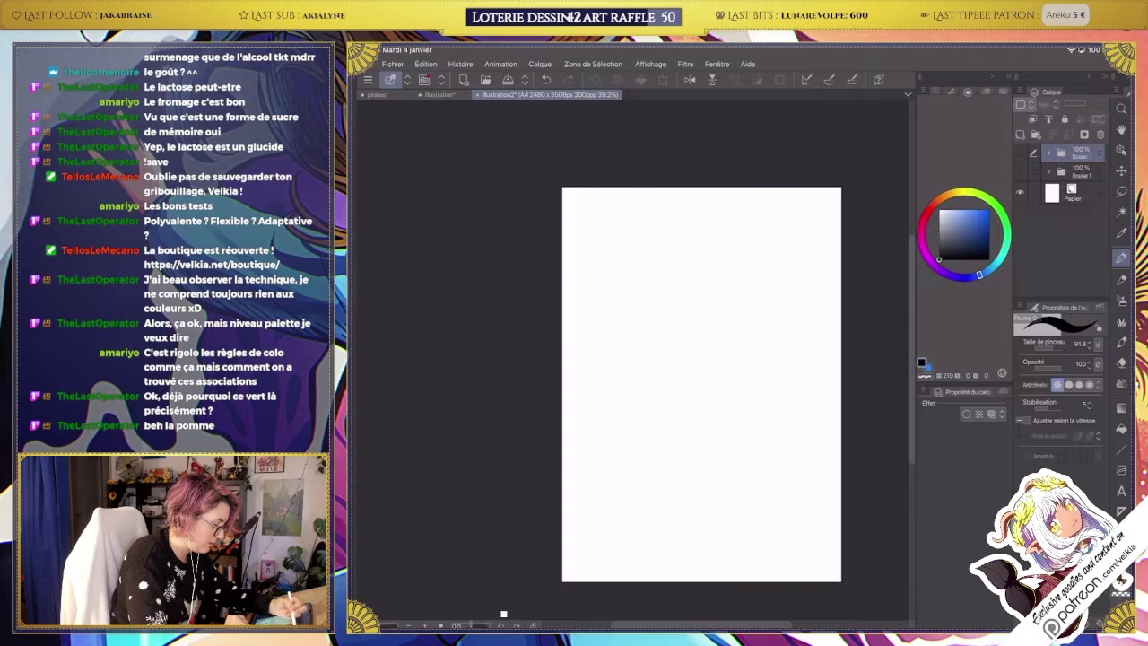
Show the underwater scene's folder, and paste a third colour wheel beside the complementary one in the colour-wheel document.
click(1019, 153)
key(ctrl+shift+Tab)
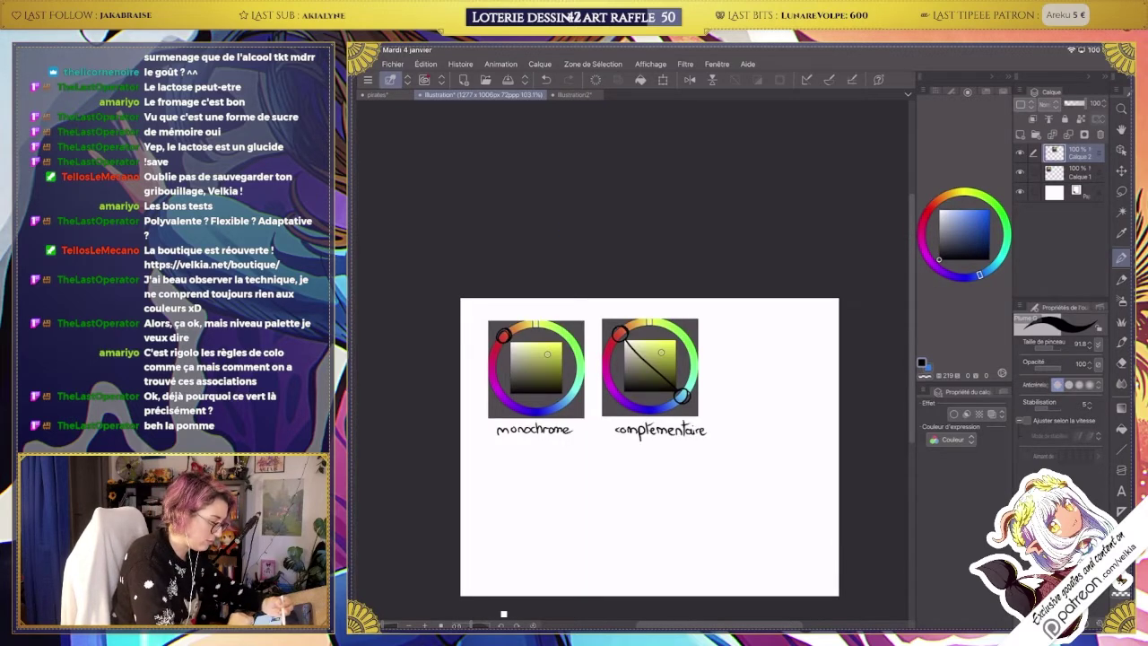
click(425, 64)
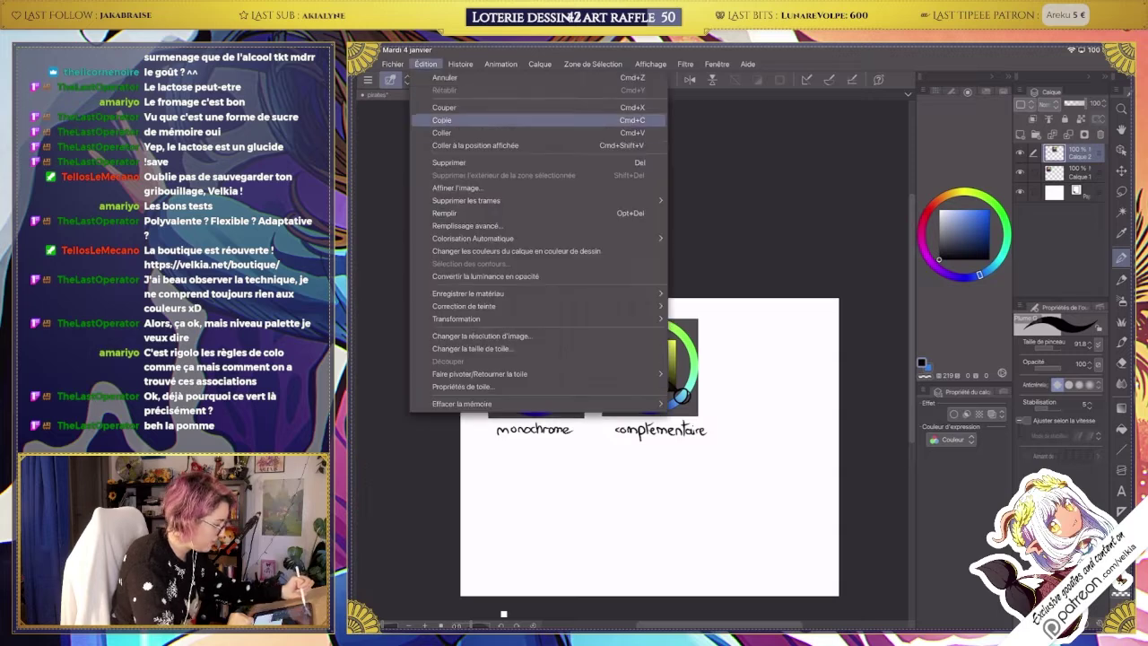
click(440, 133)
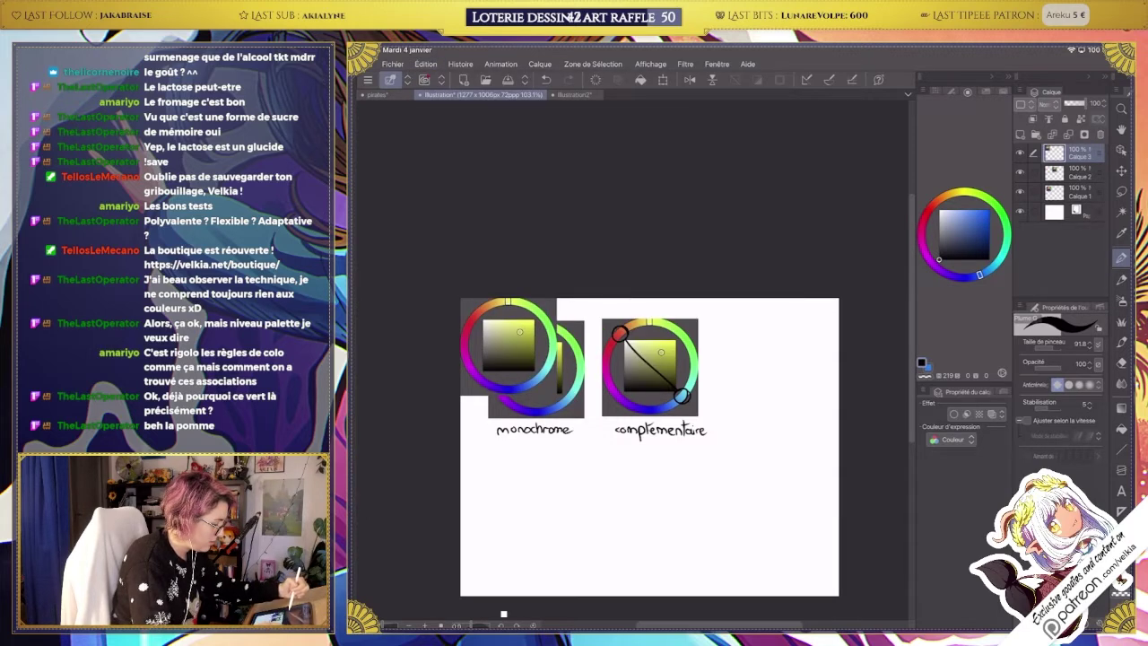
key(k)
drag(475, 235, 730, 257)
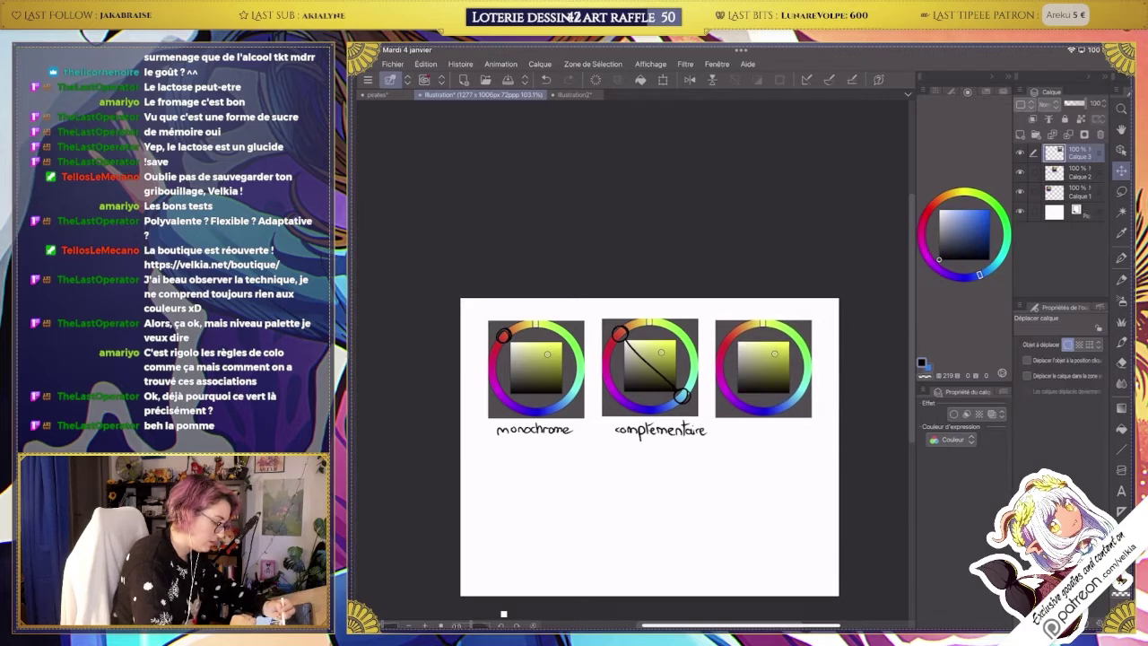
With a pen of size 19.7, circle yellow, blue and violet on the third wheel and join them with a narrow triangle.
key(p)
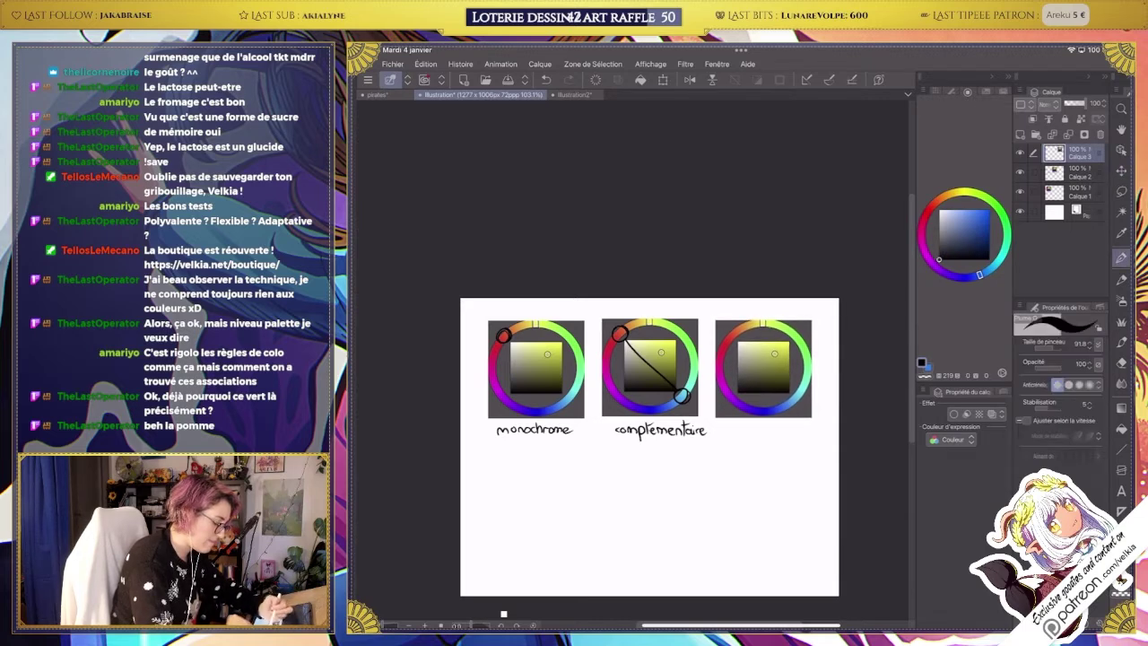
key(bracketleft)
key(bracketleft)
key(bracketleft)
key(bracketleft)
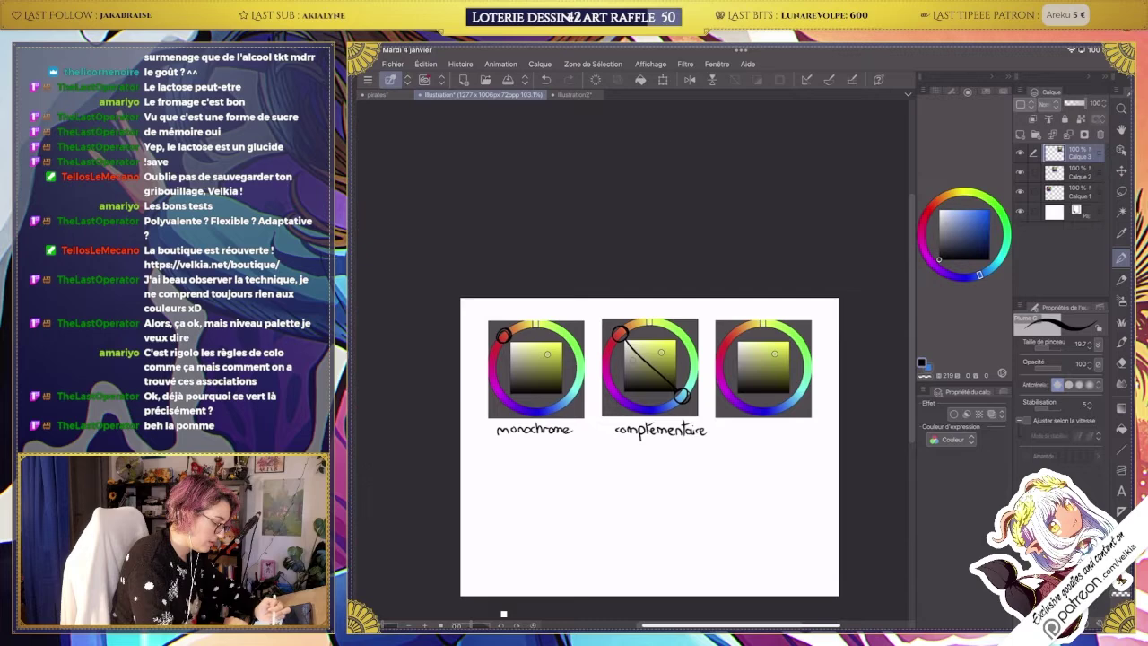
key(bracketleft)
key(bracketright)
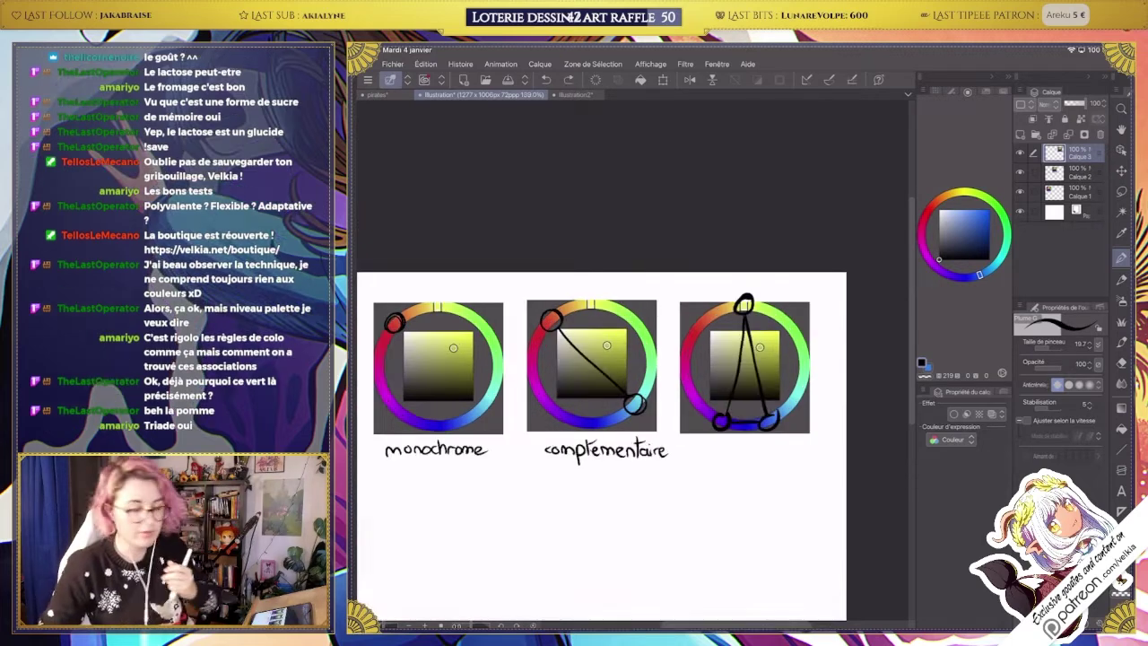
Reduce the pen size to 6.5 and handwrite "adjacentes" with quotation marks above it under the third wheel.
key(bracketleft)
key(bracketleft)
key(bracketleft)
key(bracketleft)
key(bracketleft)
drag(722, 456, 783, 460)
key(ctrl+minus)
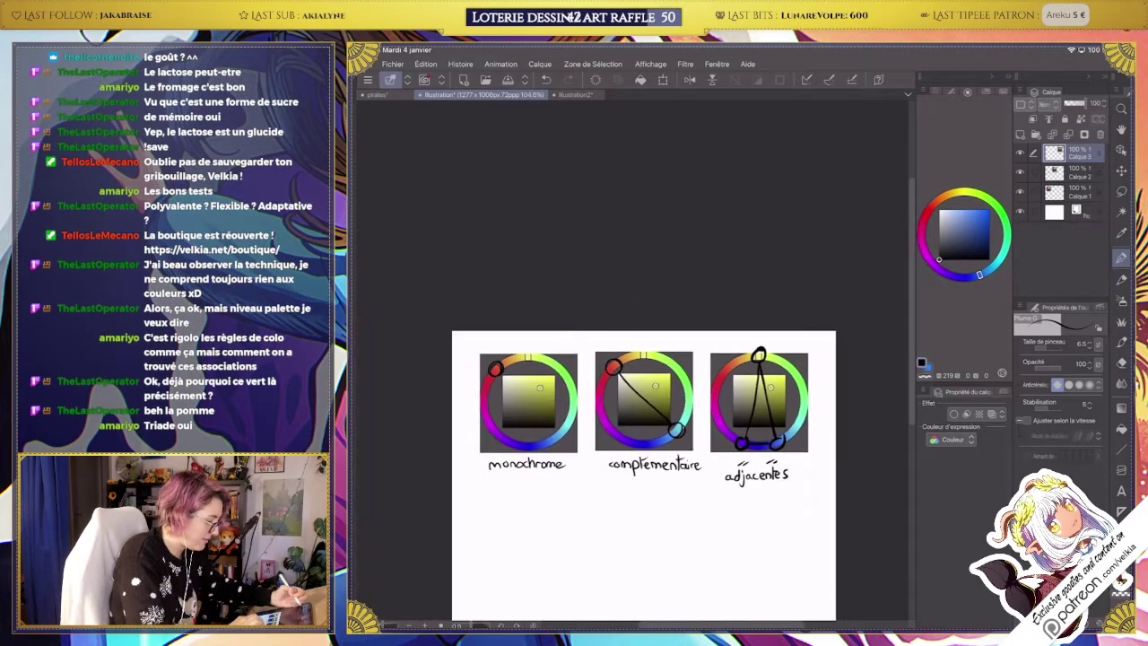
In the example-painting document, hide the underwater folder and fill a new layer with a vertical gradient from deep indigo down to bright blue.
key(ctrl+Tab)
key(ctrl+minus)
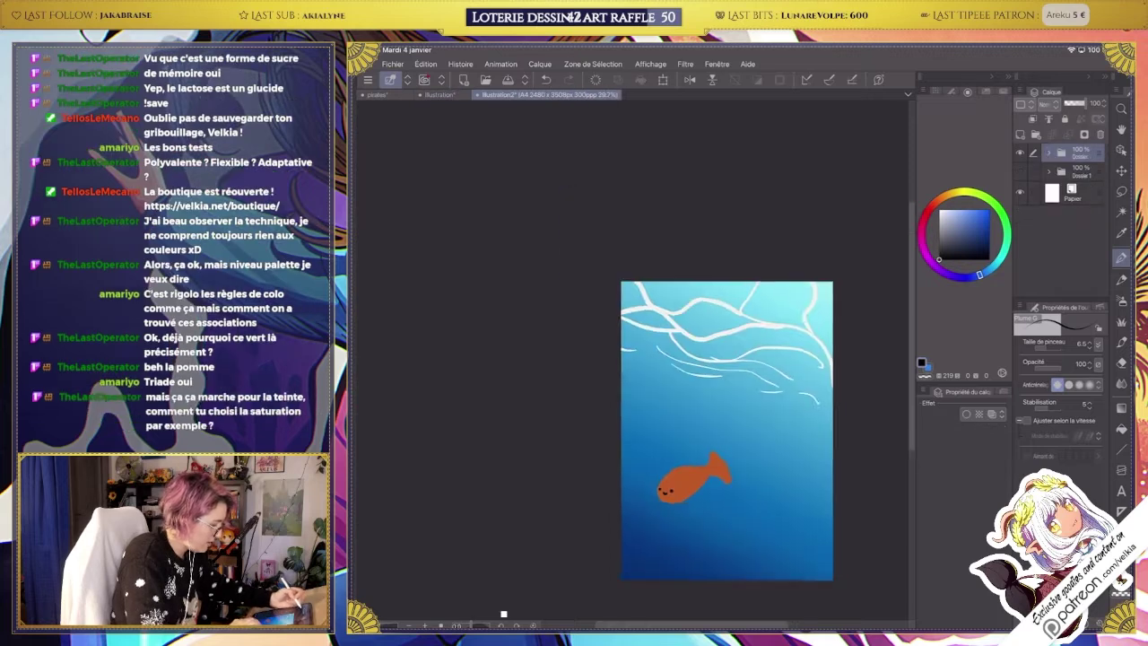
key(ctrl+shift+n)
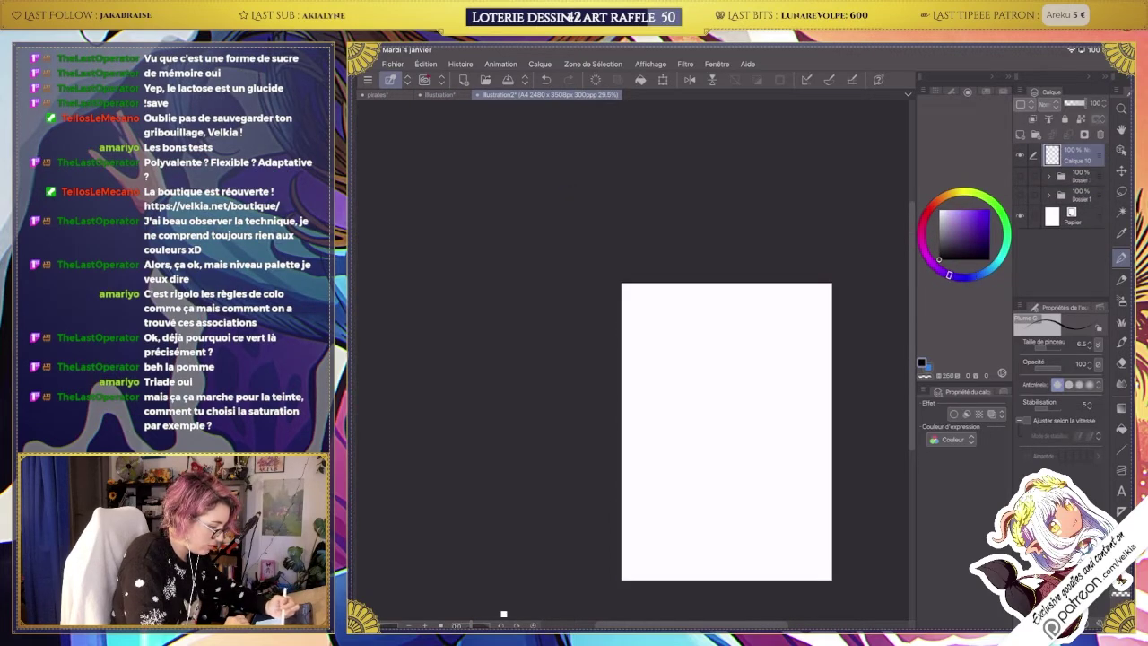
drag(949, 274, 955, 276)
click(991, 236)
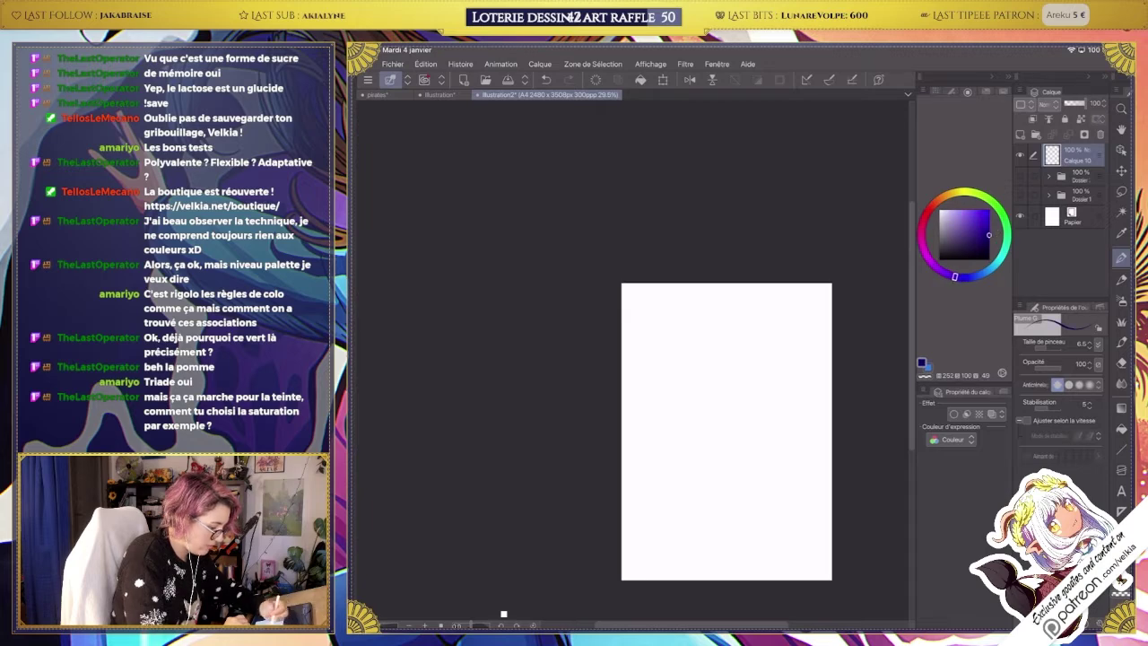
key(g)
key(x)
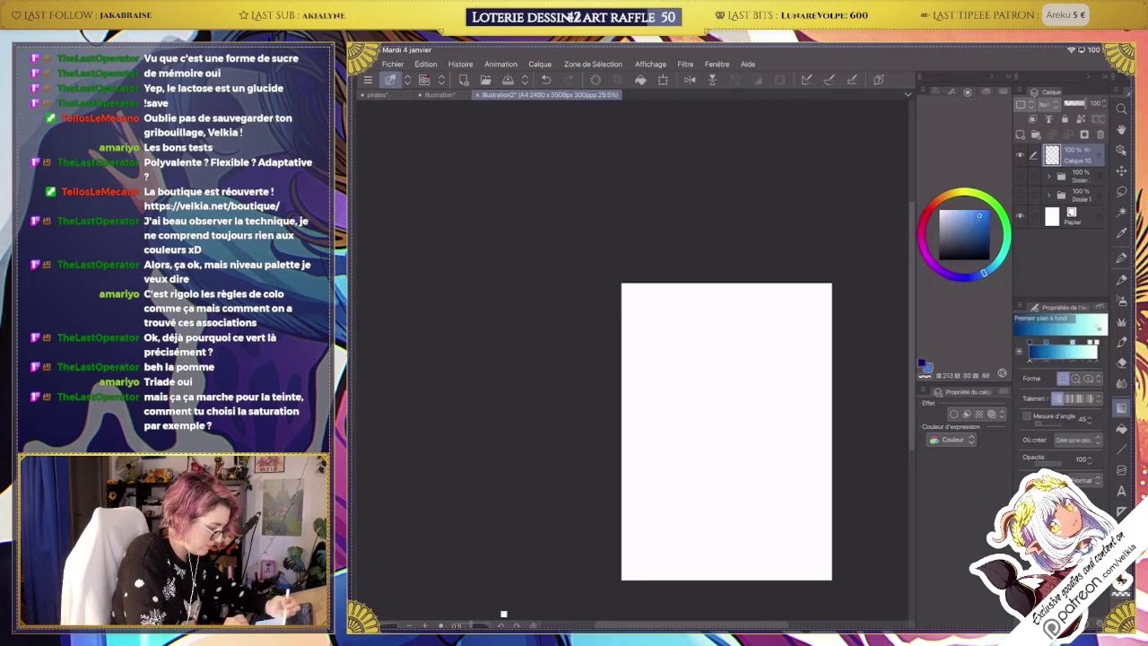
drag(727, 287, 726, 575)
Choose pale yellow F6DC7C and paint a round moon near the middle of the night sky with the G-pen at size 177.7.
key(p)
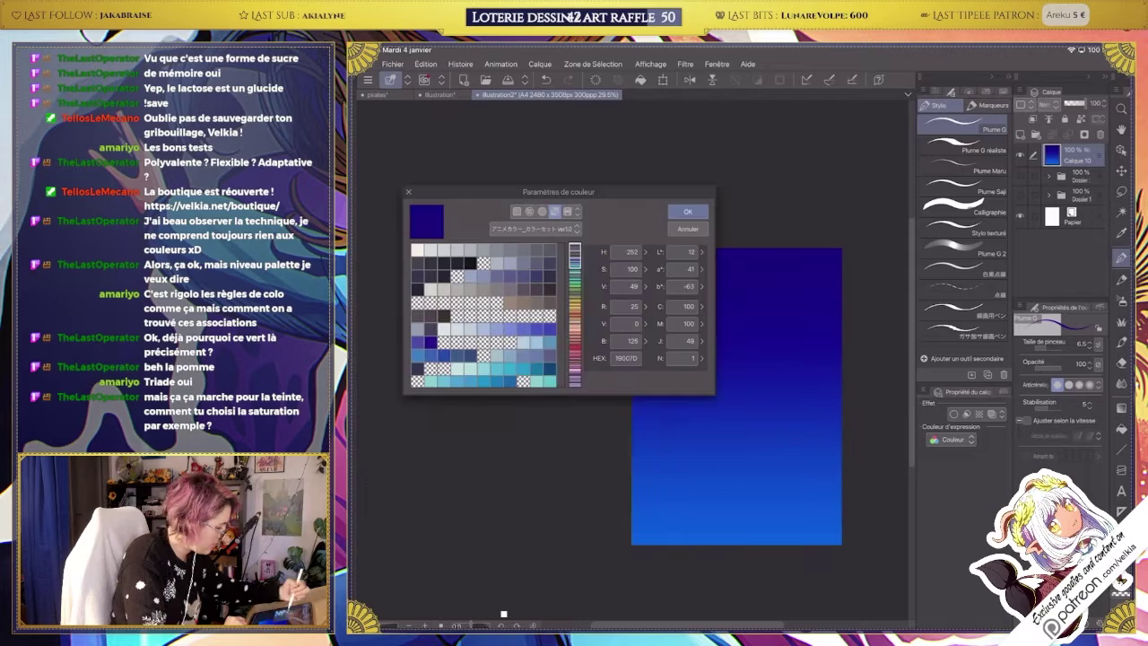
click(574, 255)
click(574, 294)
click(524, 331)
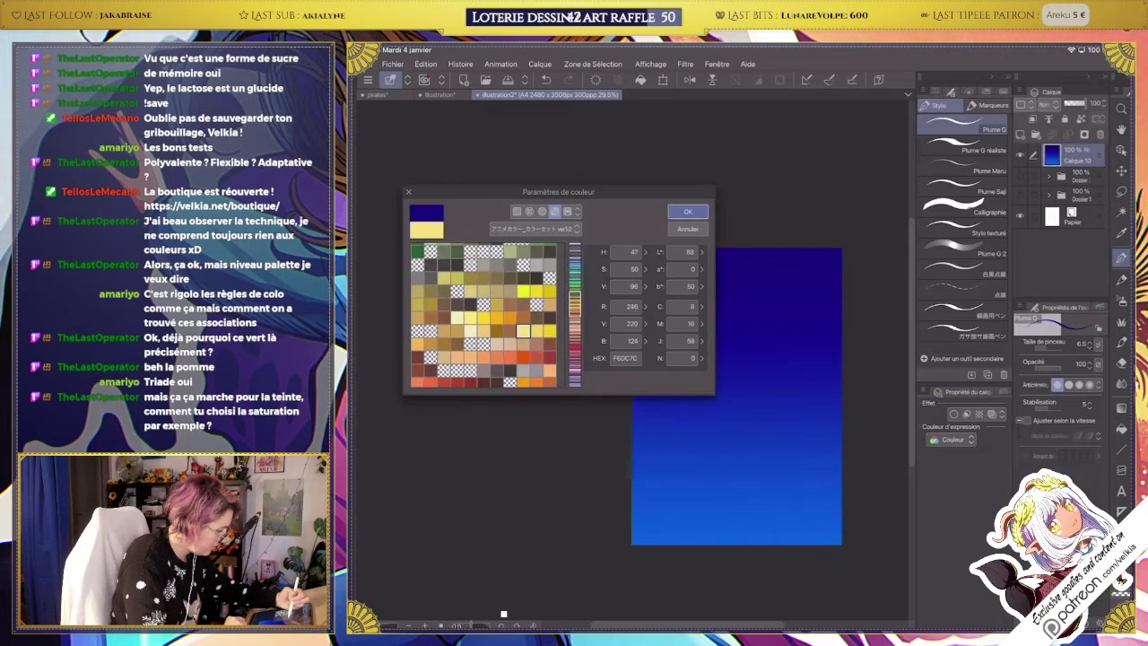
click(688, 212)
drag(742, 361, 741, 366)
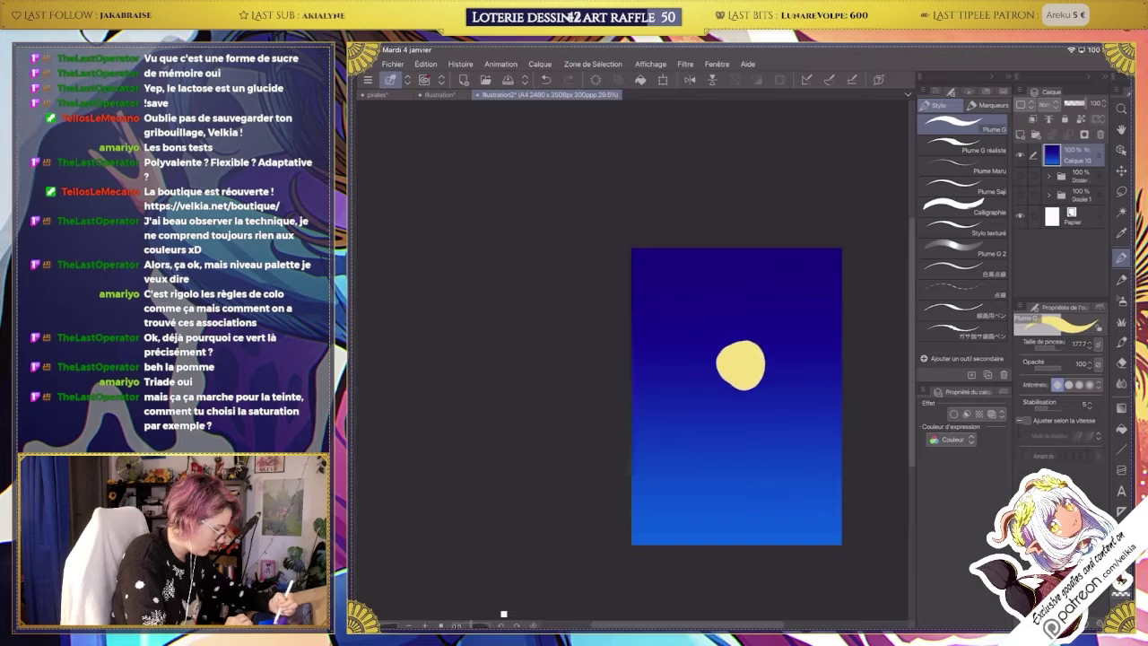
drag(786, 285, 787, 291)
drag(683, 284, 683, 294)
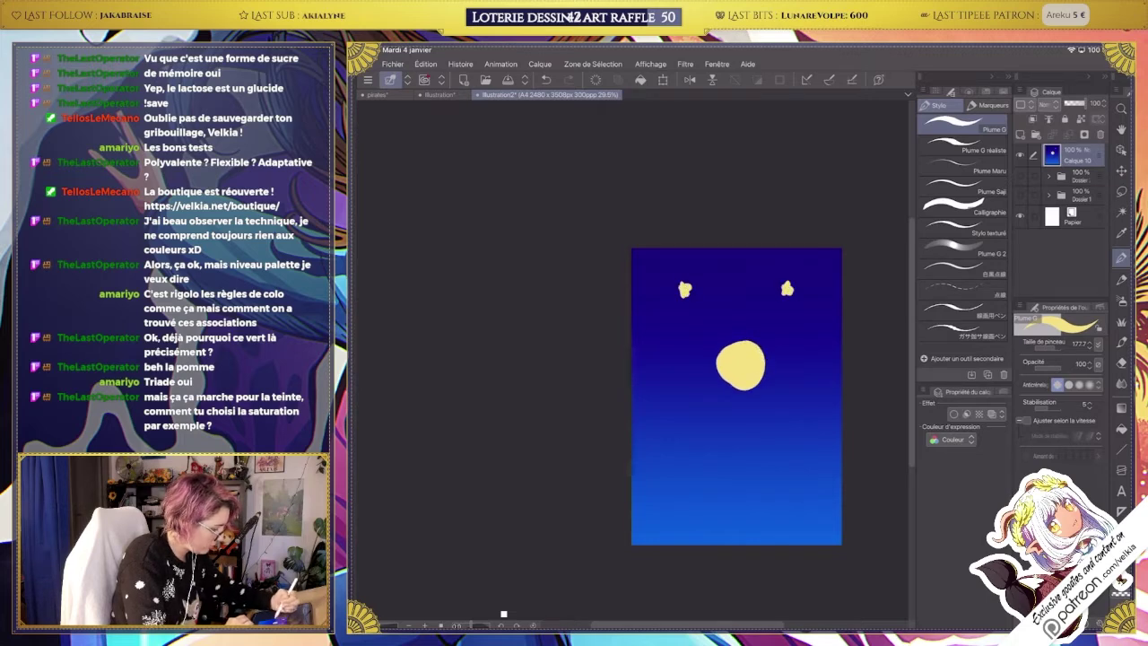
drag(793, 394, 796, 406)
mouse_move(749, 436)
mouse_down()
mouse_move(749, 446)
mouse_move(791, 465)
mouse_up()
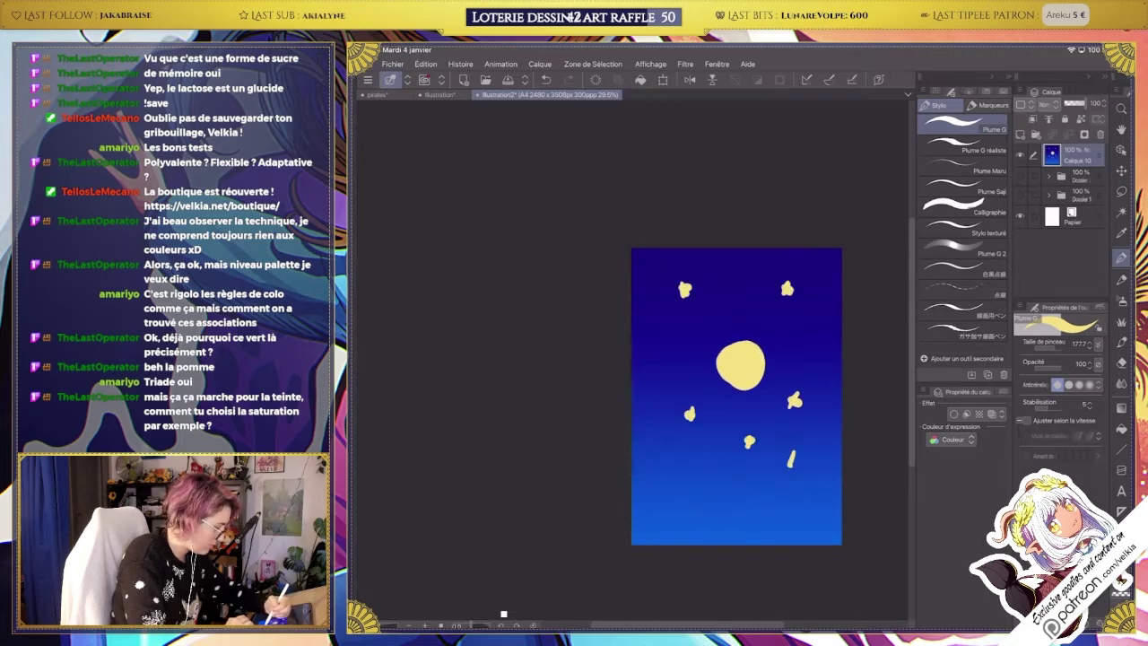
drag(677, 456, 677, 468)
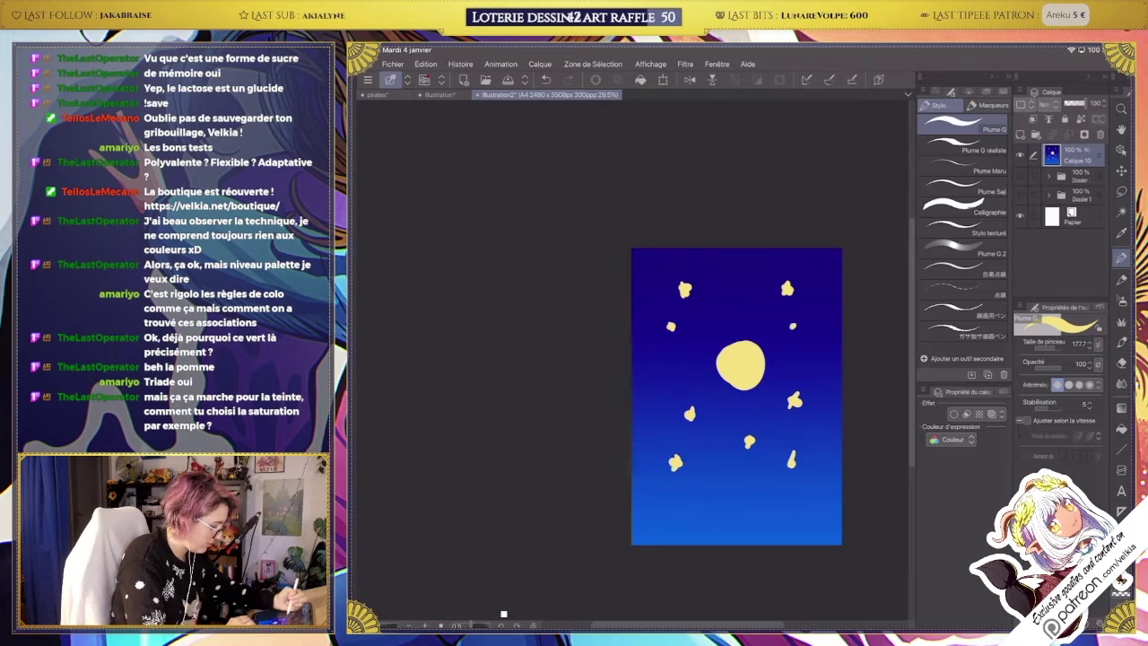
key(ctrl+z)
key(ctrl+z)
key(ctrl+z)
key(ctrl+z)
key(ctrl+z)
key(ctrl+z)
key(ctrl+z)
key(ctrl+z)
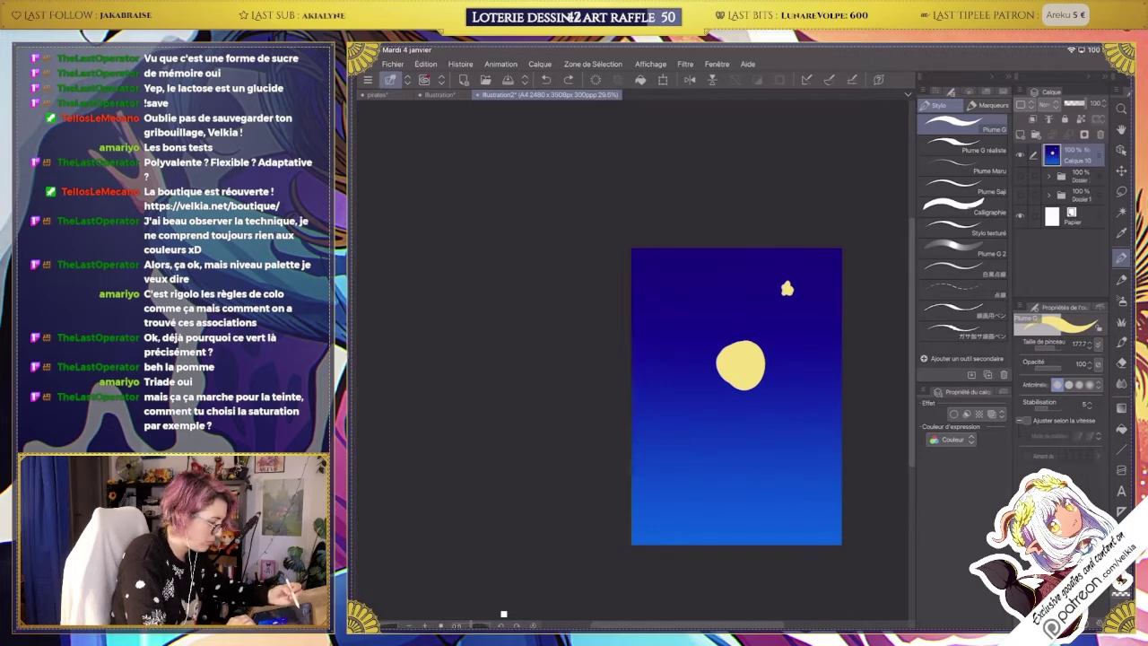
key(ctrl+z)
Spray tiny pale yellow stars around the moon with the Pulvéris airbrush at size 2000.
key(b)
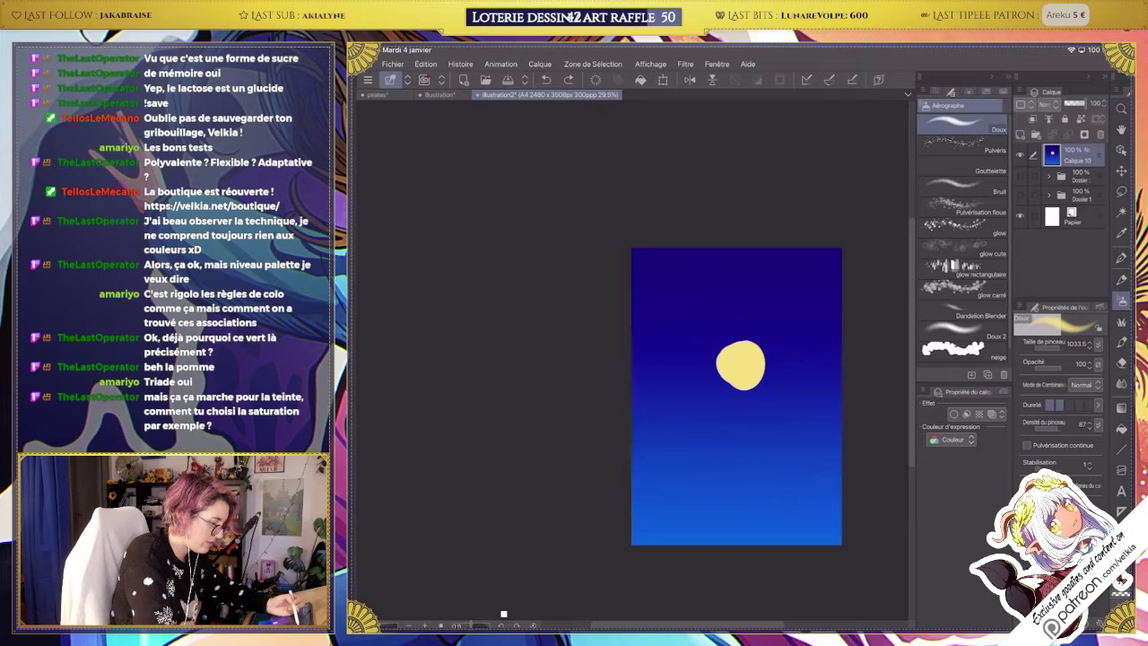
click(961, 144)
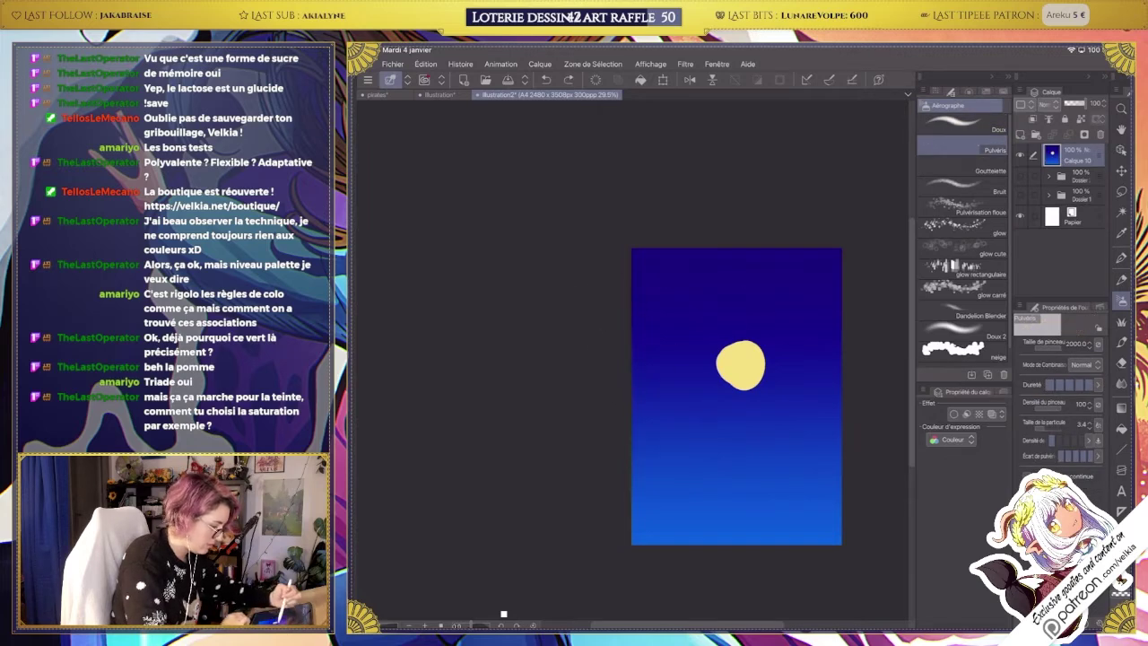
scroll(735, 394, up, 3)
scroll(736, 395, down, 2)
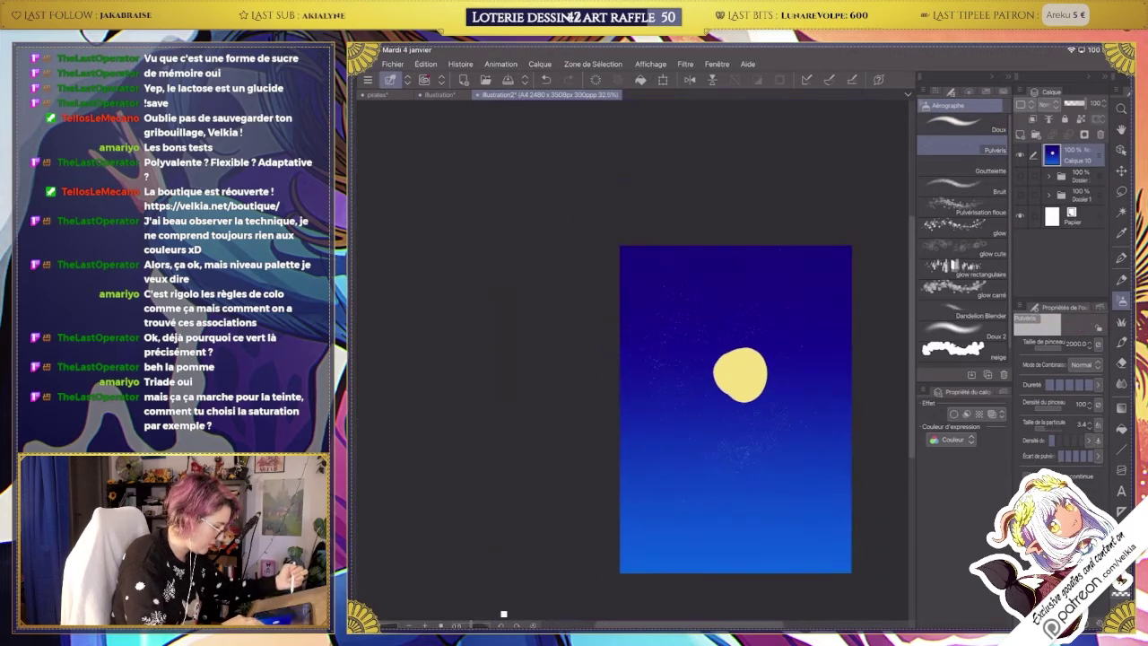
Put the night-sky layer into a hidden folder and fill a new layer with muted green (hue 111, saturation 48, value 56).
key(ctrl+g)
key(ctrl+shift+n)
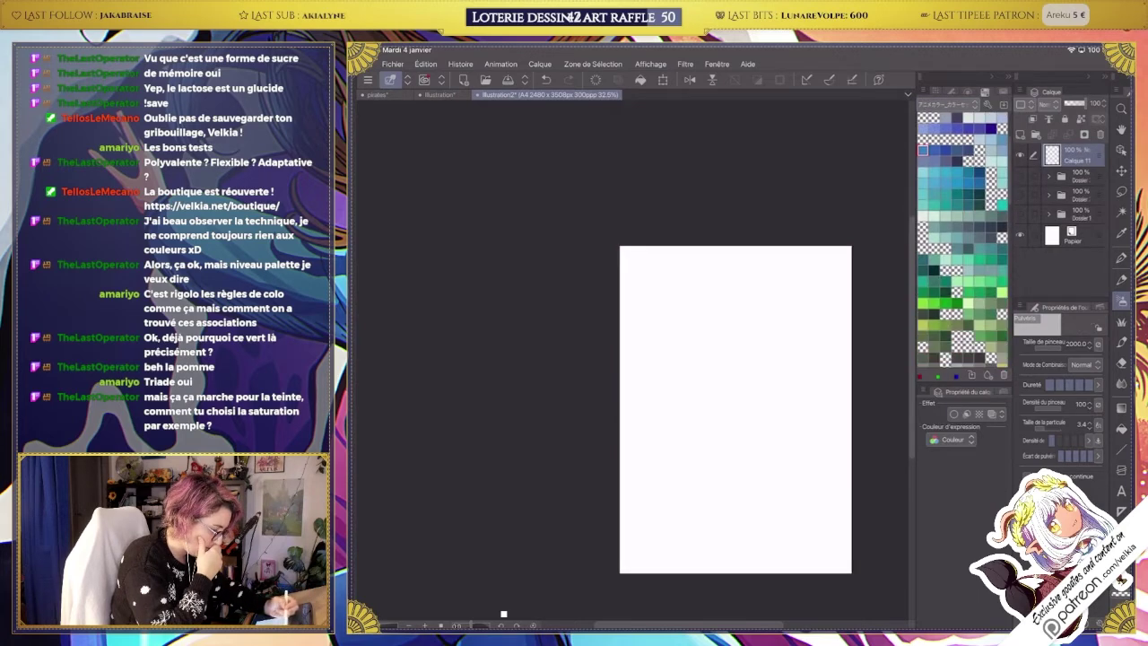
click(922, 243)
click(640, 79)
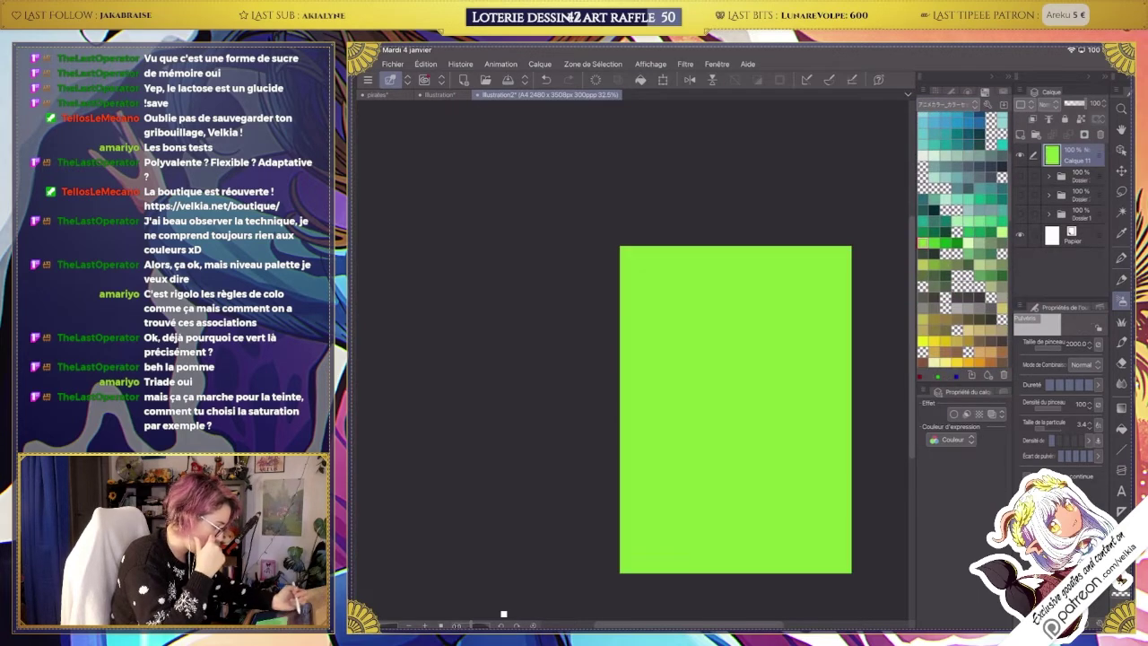
key(p)
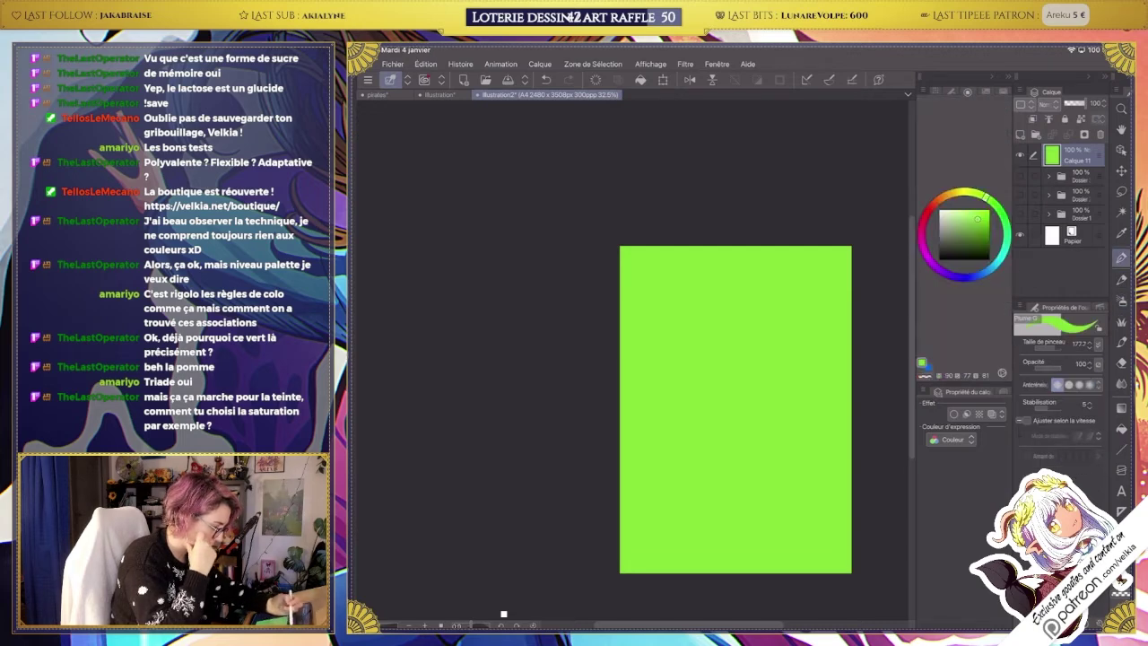
drag(977, 218, 964, 231)
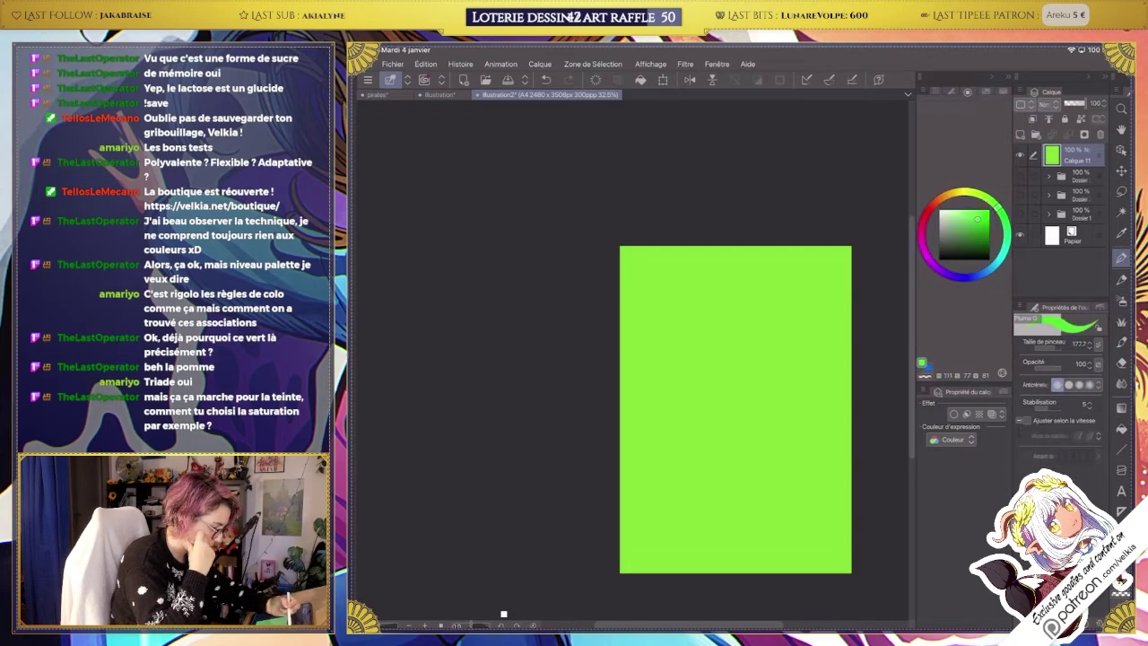
click(641, 79)
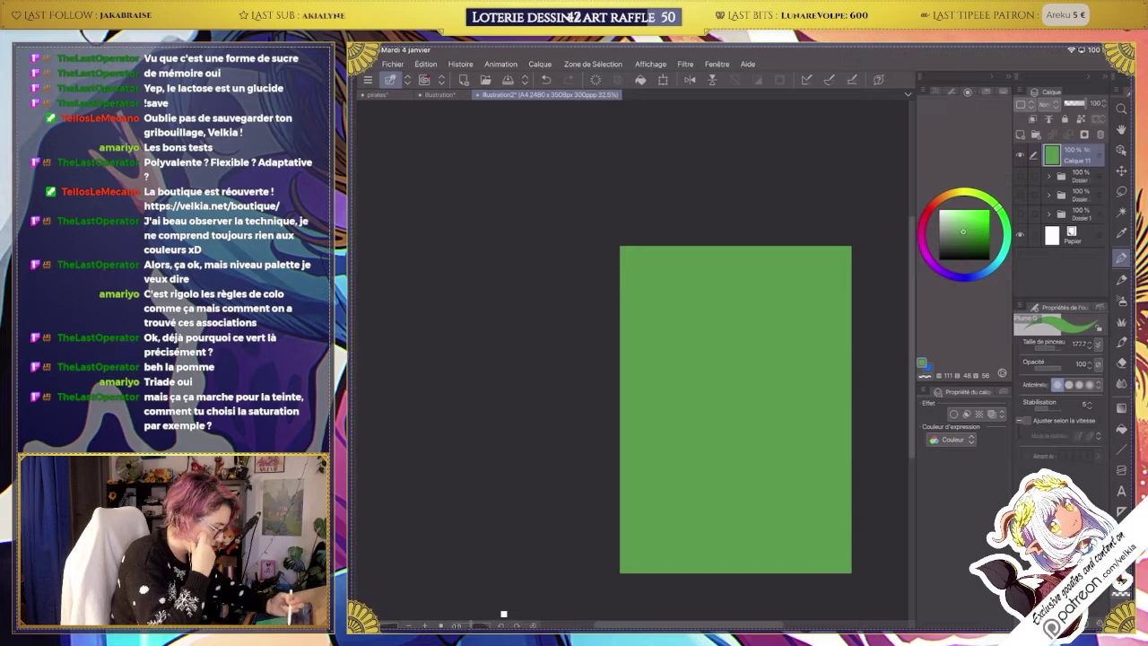
Paint six dark purple ovals of varying sizes scattered across the green background.
click(938, 269)
click(972, 223)
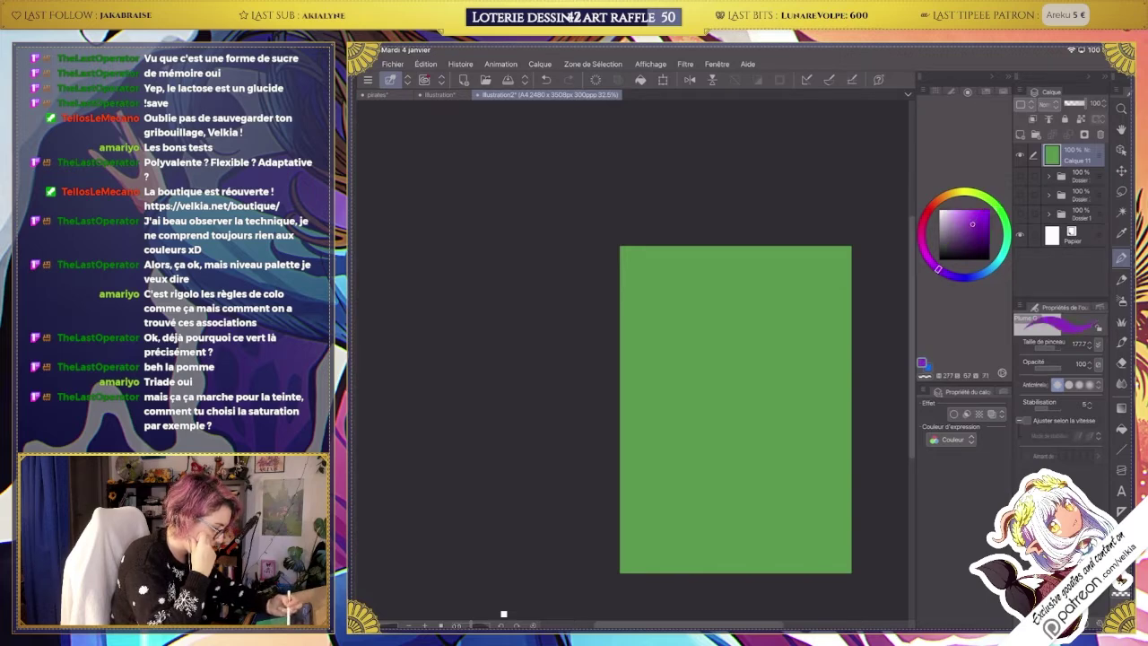
drag(767, 393, 772, 374)
drag(678, 296, 679, 293)
key(ctrl+z)
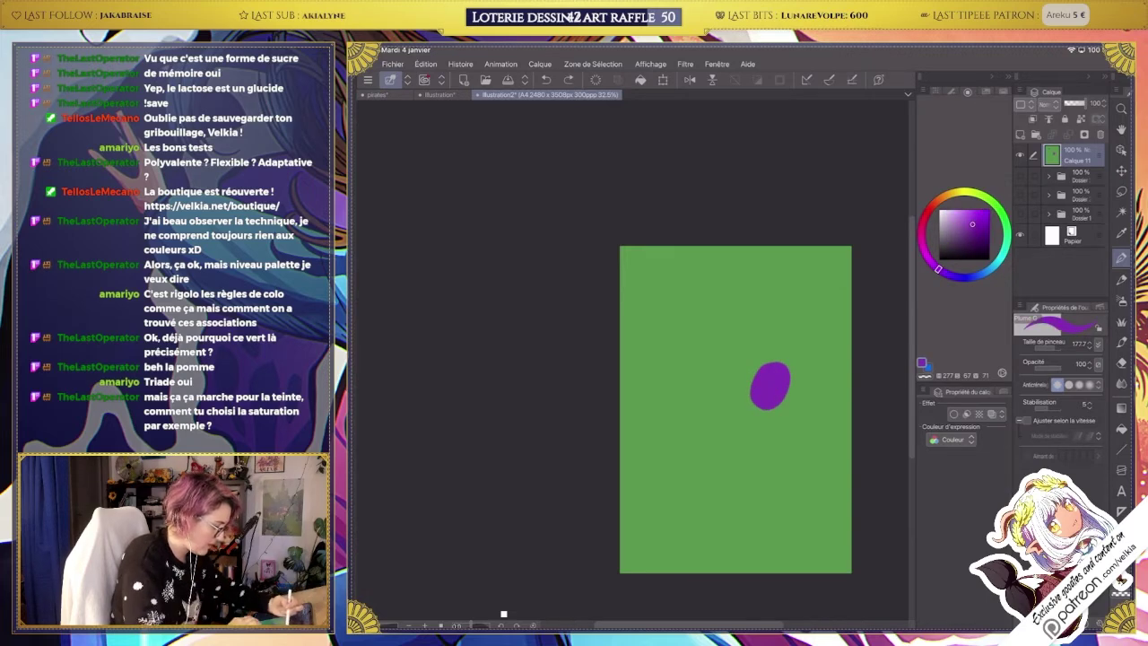
click(984, 236)
key(ctrl+z)
mouse_move(762, 393)
mouse_down()
mouse_move(773, 377)
mouse_move(769, 387)
mouse_up()
drag(688, 301, 686, 316)
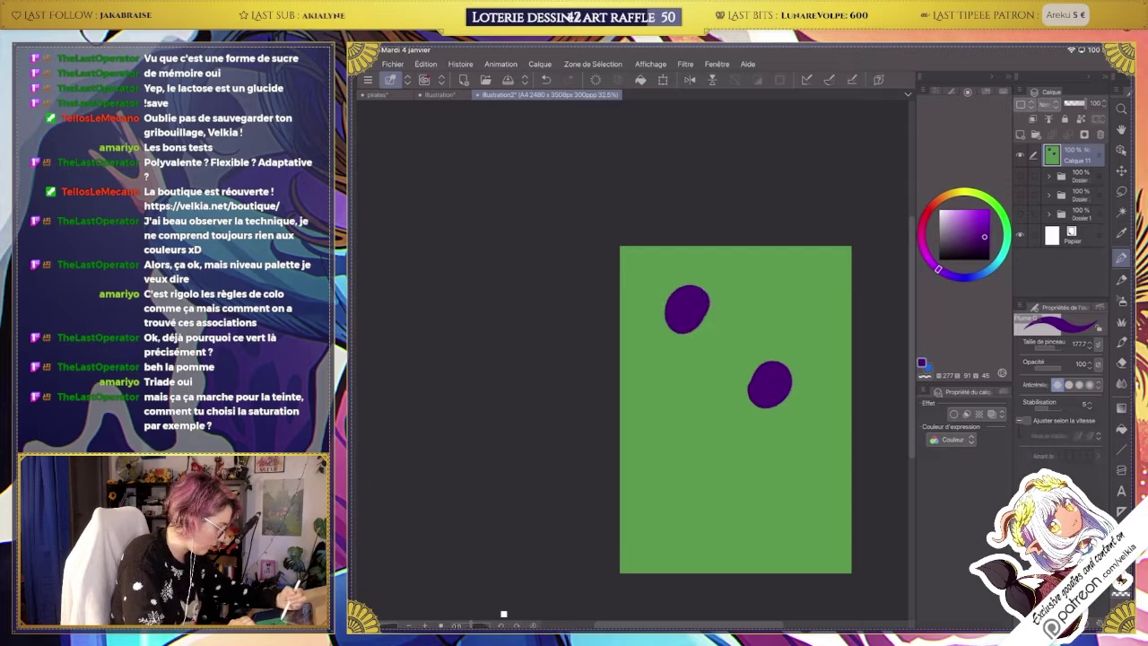
drag(665, 408, 667, 416)
drag(765, 467, 764, 485)
drag(683, 496, 687, 499)
drag(818, 296, 820, 331)
Add five light pink ovals (hue 333, saturation 31, value 89) between the purple ones.
click(920, 231)
click(966, 219)
mouse_move(745, 349)
mouse_down()
mouse_move(774, 327)
mouse_move(705, 355)
mouse_up()
key(ctrl+z)
click(955, 215)
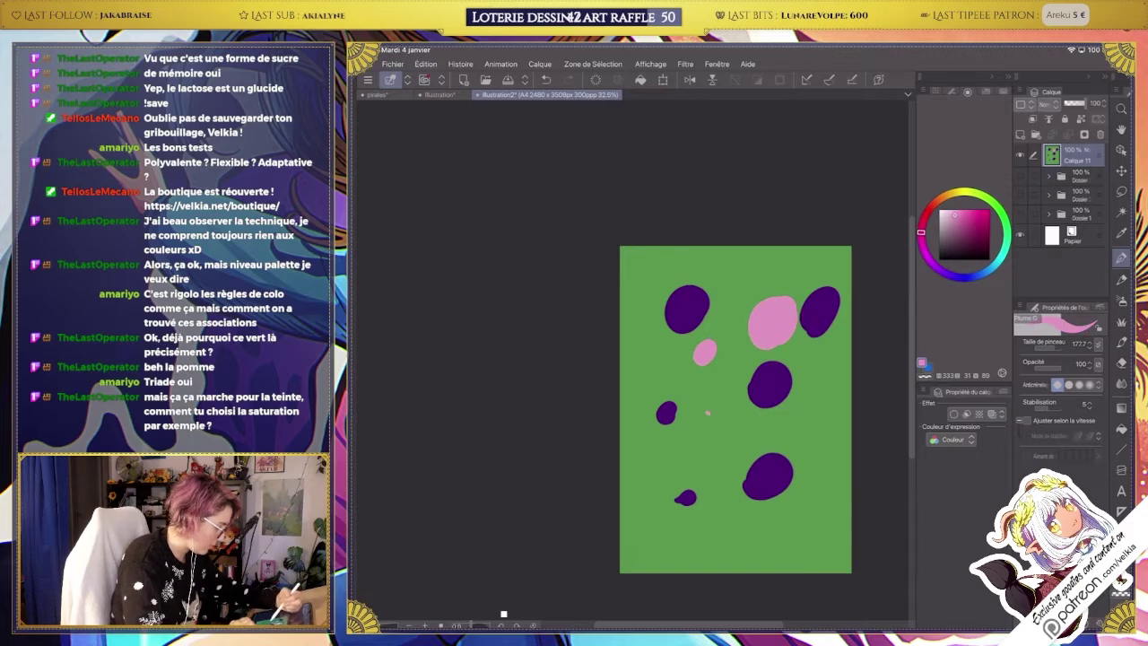
drag(707, 409, 710, 422)
drag(755, 420, 749, 420)
drag(794, 389, 794, 403)
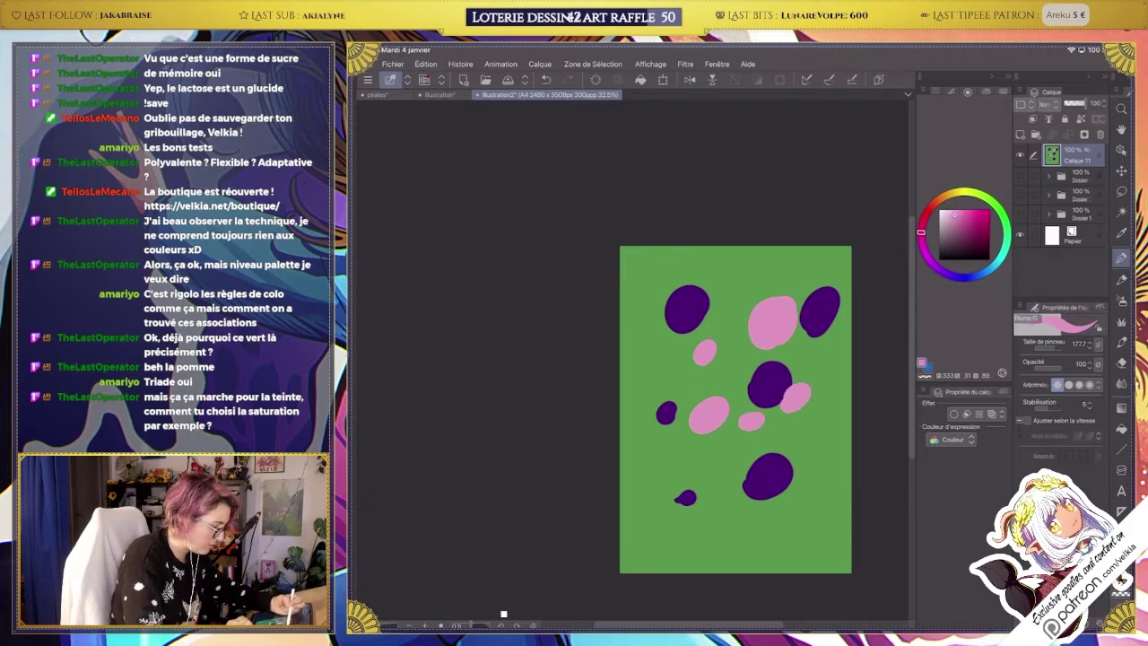
Paint very pale pink, almost white ovals among and over the purple and pink ones, and return to the colour-wheel document.
mouse_move(970, 213)
mouse_down()
mouse_move(967, 234)
mouse_move(965, 223)
mouse_up()
click(942, 211)
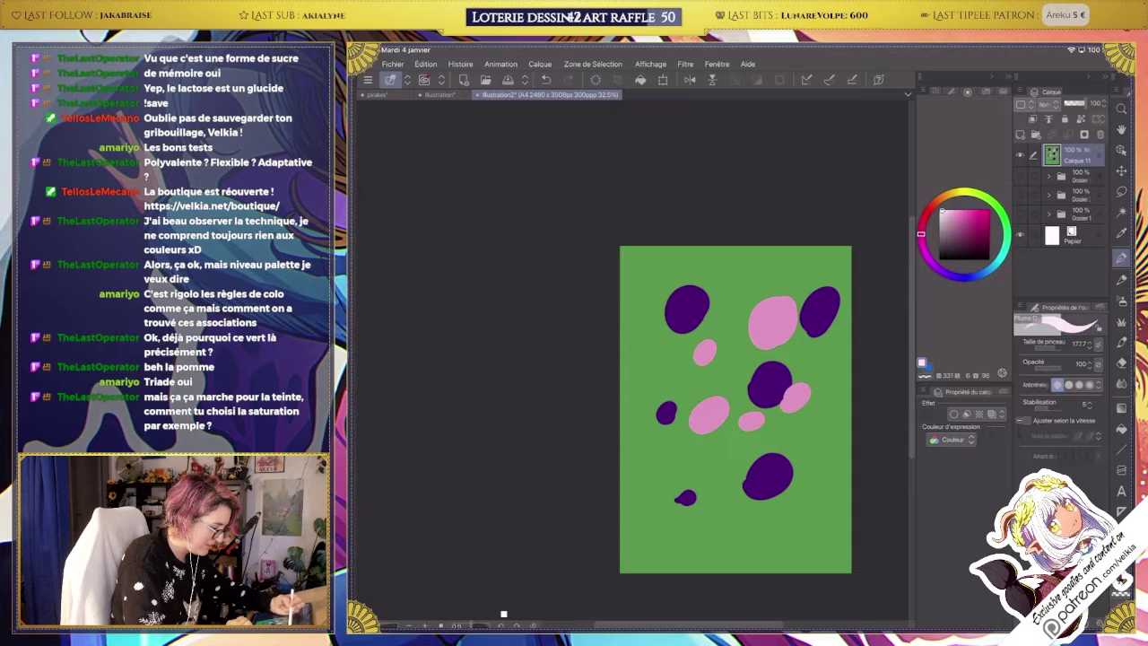
drag(764, 273, 767, 305)
mouse_move(671, 345)
mouse_down()
mouse_move(682, 363)
mouse_move(722, 372)
mouse_move(772, 359)
mouse_up()
drag(797, 386, 829, 355)
drag(700, 462, 746, 431)
drag(753, 448, 798, 422)
drag(680, 428, 706, 417)
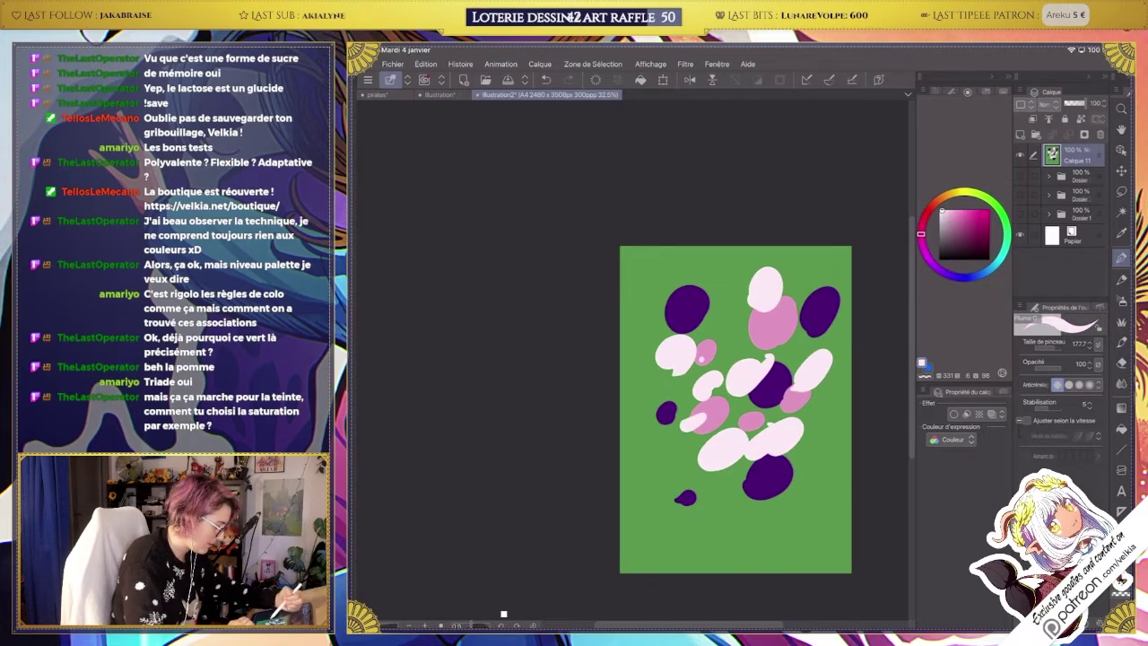
drag(718, 370, 726, 313)
scroll(735, 409, up, 2)
key(ctrl+shift+Tab)
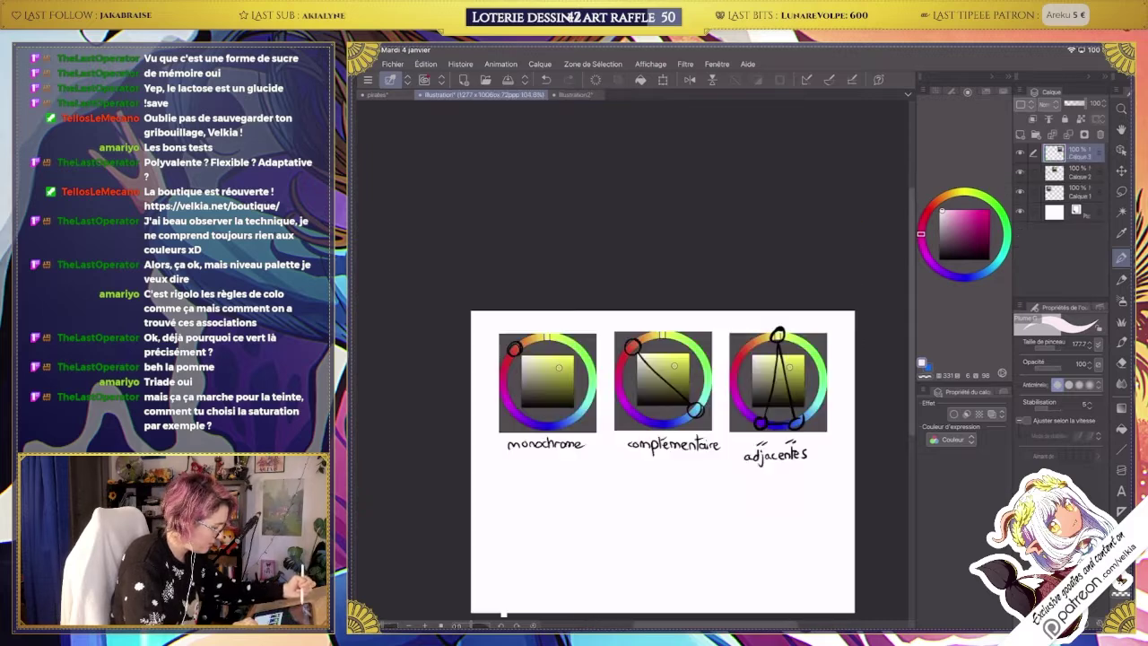
Paste another copy of the colour wheel and place it directly below the monochrome wheel.
key(ctrl+v)
key(alt+e)
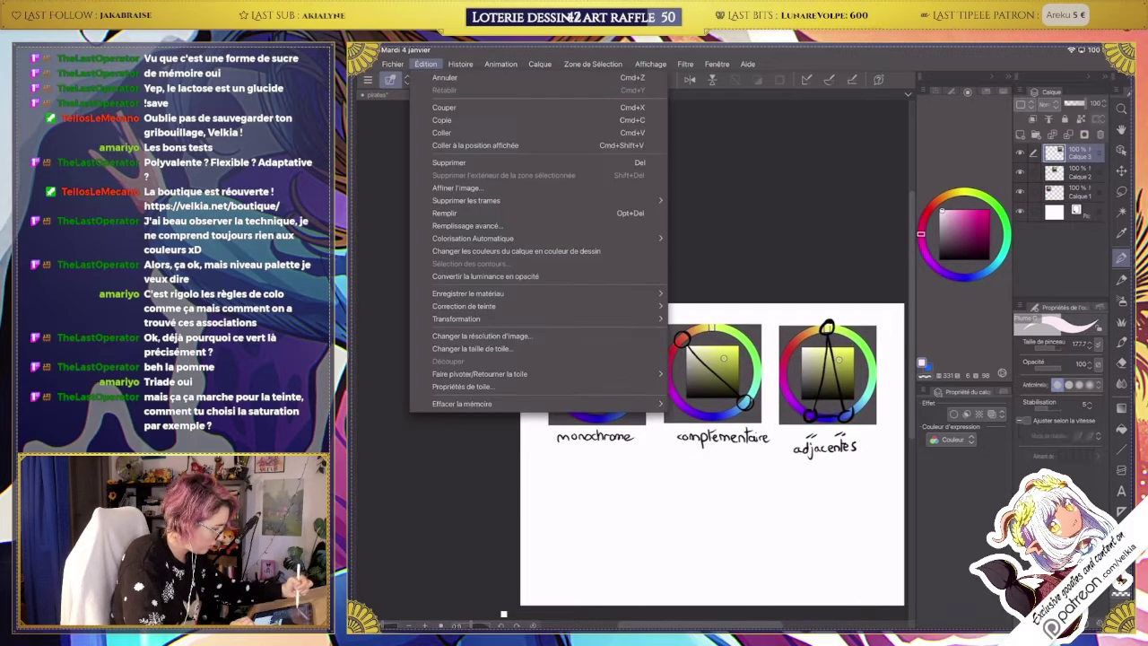
key(Escape)
drag(569, 351, 596, 511)
key(p)
key(p)
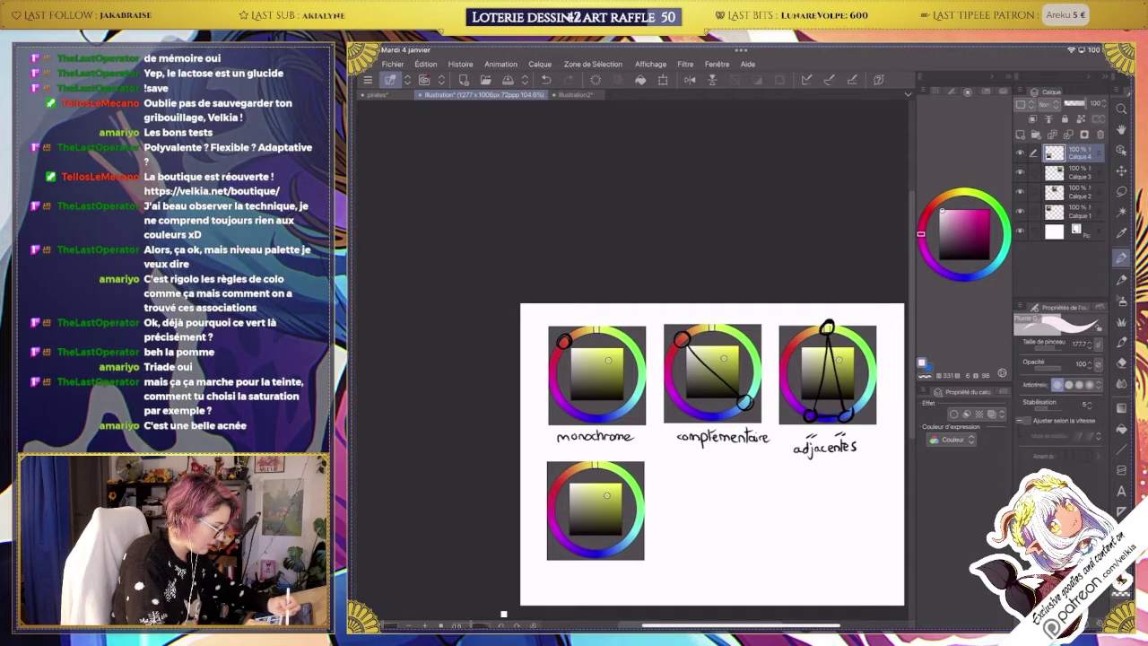
Circle yellow, magenta and cyan on the pasted wheel in black and connect the three circles with a triangle.
key(x)
scroll(503, 615, up, 4)
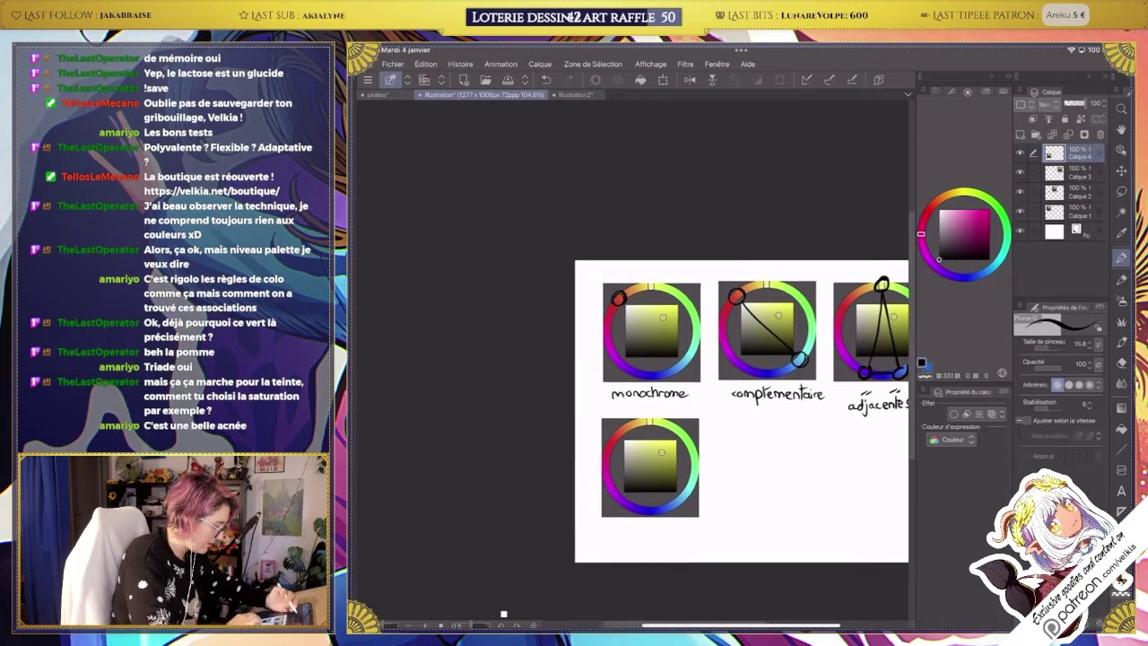
mouse_move(631, 366)
mouse_down()
mouse_move(644, 368)
mouse_move(580, 459)
mouse_move(655, 403)
mouse_move(696, 466)
mouse_move(587, 468)
mouse_up()
key(ctrl+z)
key(ctrl+z)
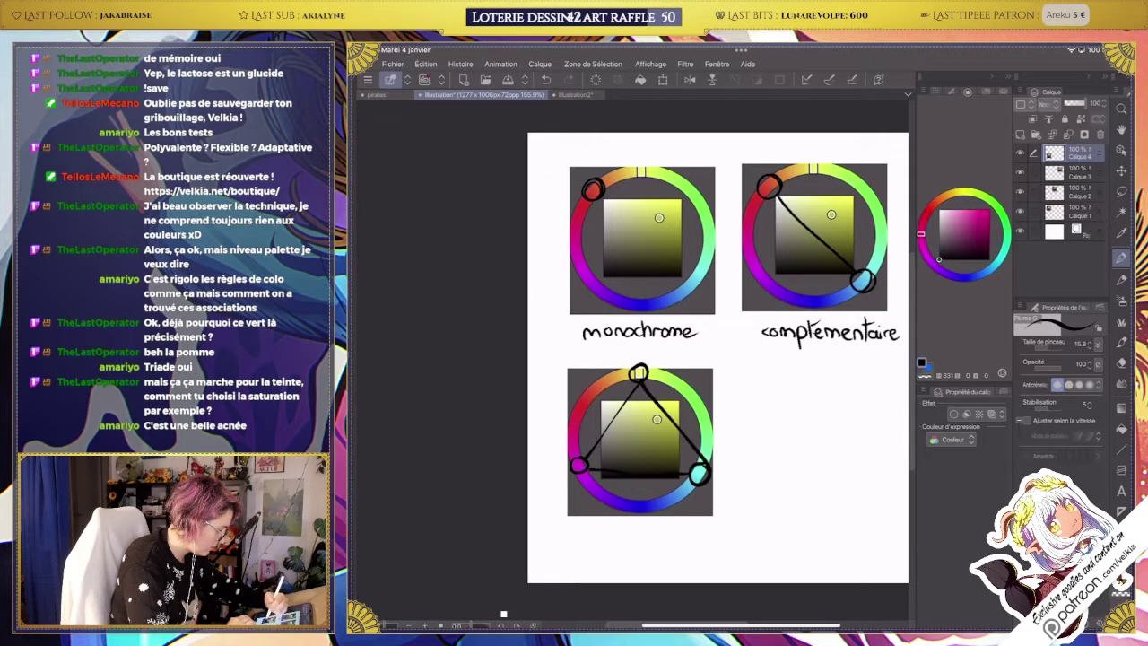
Handwrite the label "teinte" in black beneath the wheel with the triangle.
scroll(777, 520, down, 2)
scroll(759, 411, up, 2)
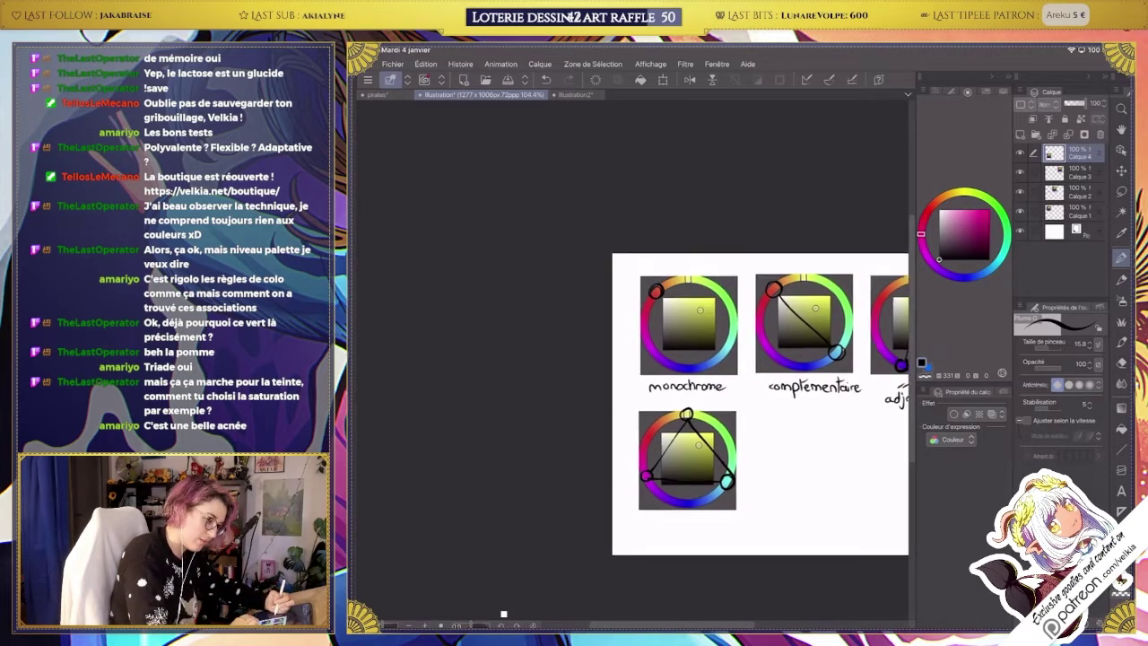
mouse_move(636, 469)
mouse_down()
mouse_move(636, 485)
mouse_move(642, 472)
mouse_up()
drag(642, 481, 683, 482)
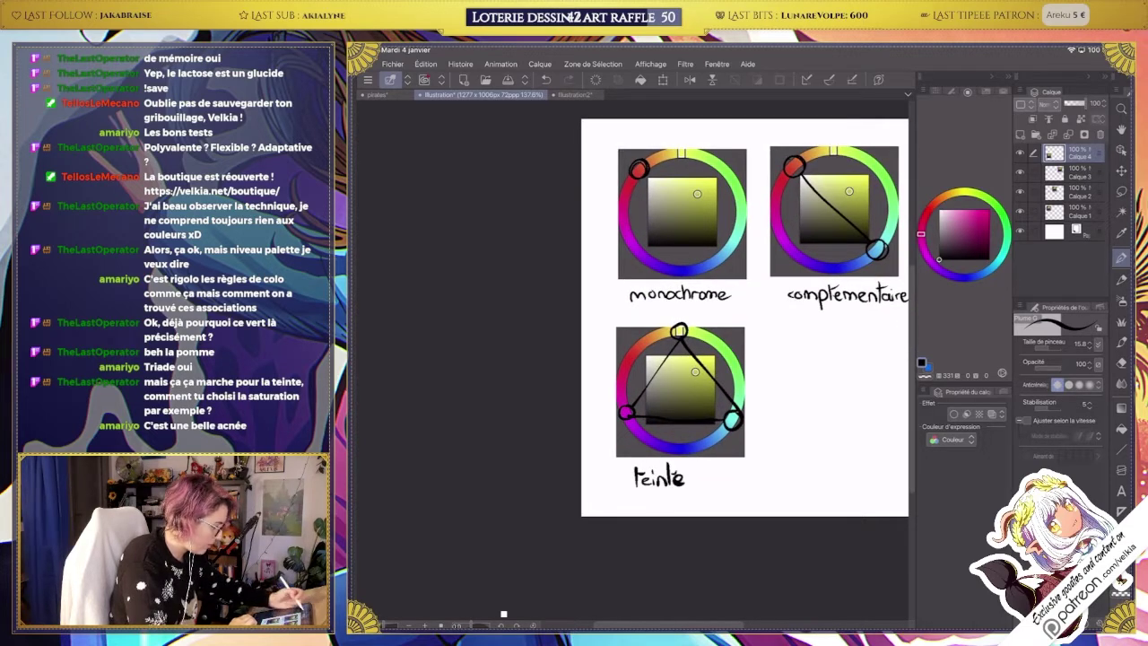
Return to the painting document, add a new layer above the coloured ovals and hide the ovals layer.
key(ctrl+Tab)
scroll(717, 404, up, 2)
scroll(717, 404, down, 3)
scroll(723, 444, up, 4)
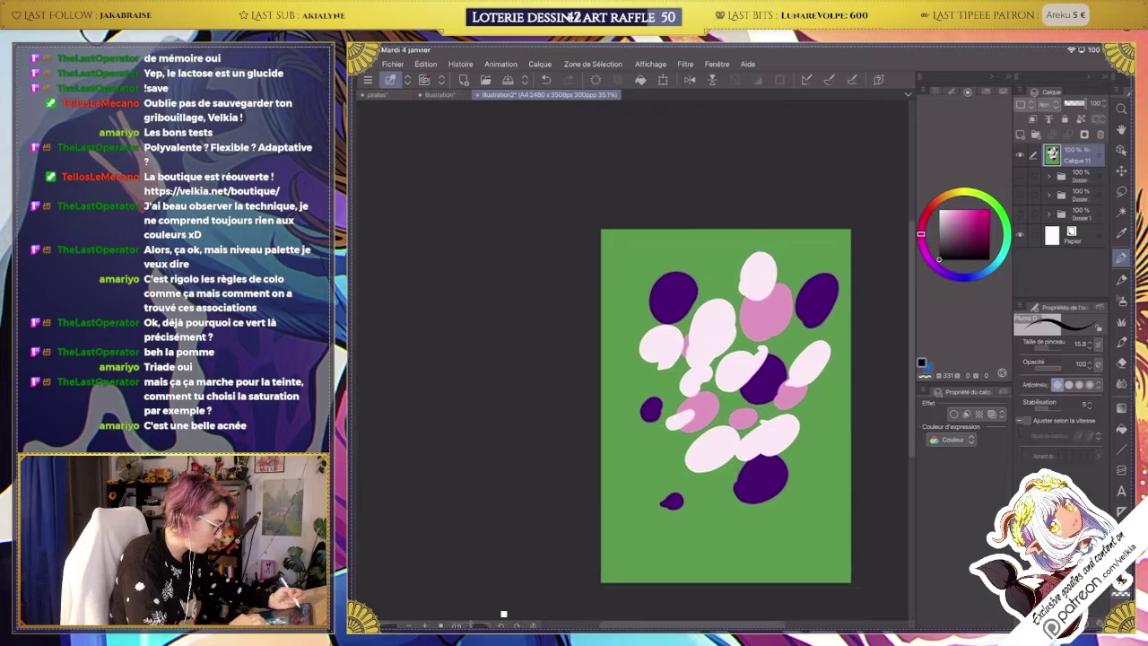
scroll(723, 444, down, 4)
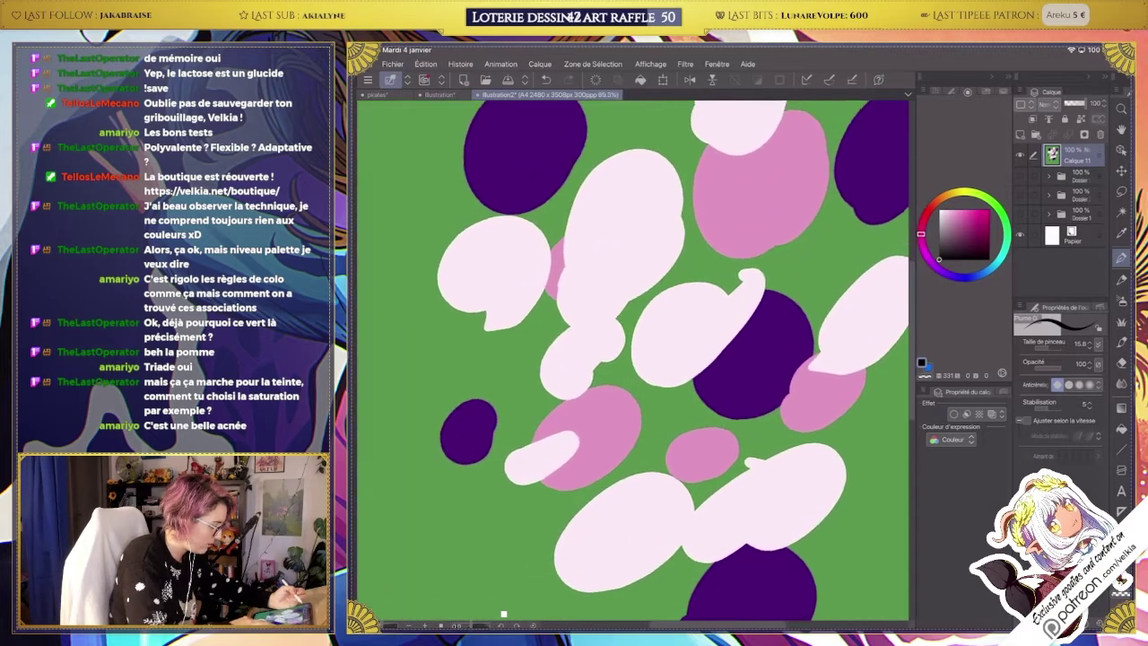
key(ctrl+shift+n)
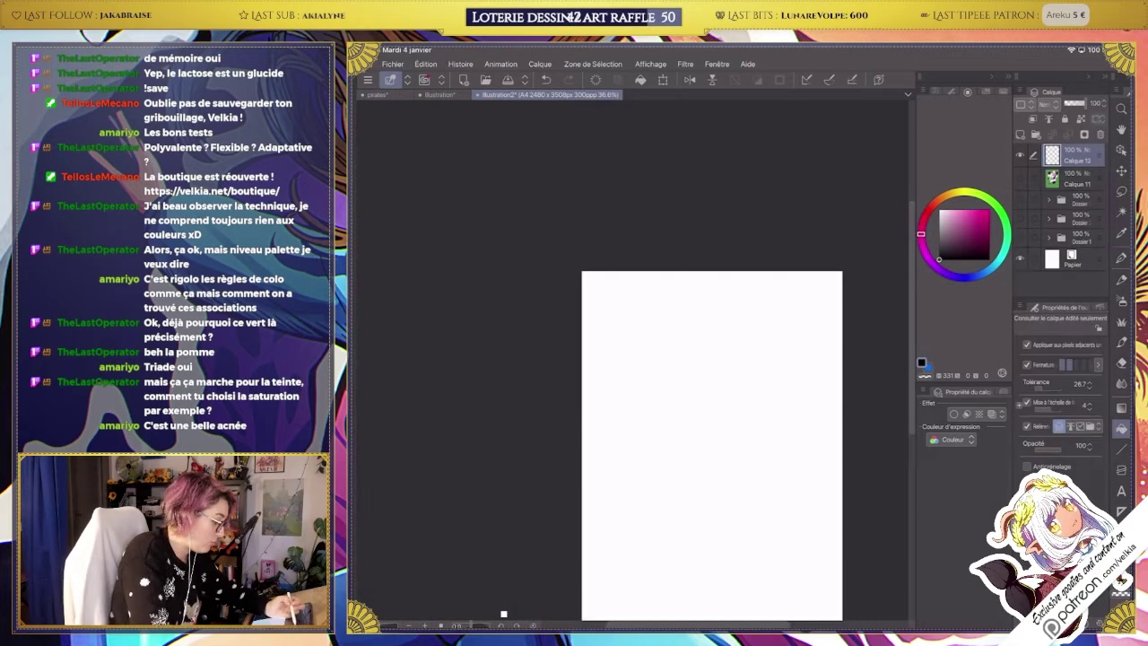
key(g)
key(x)
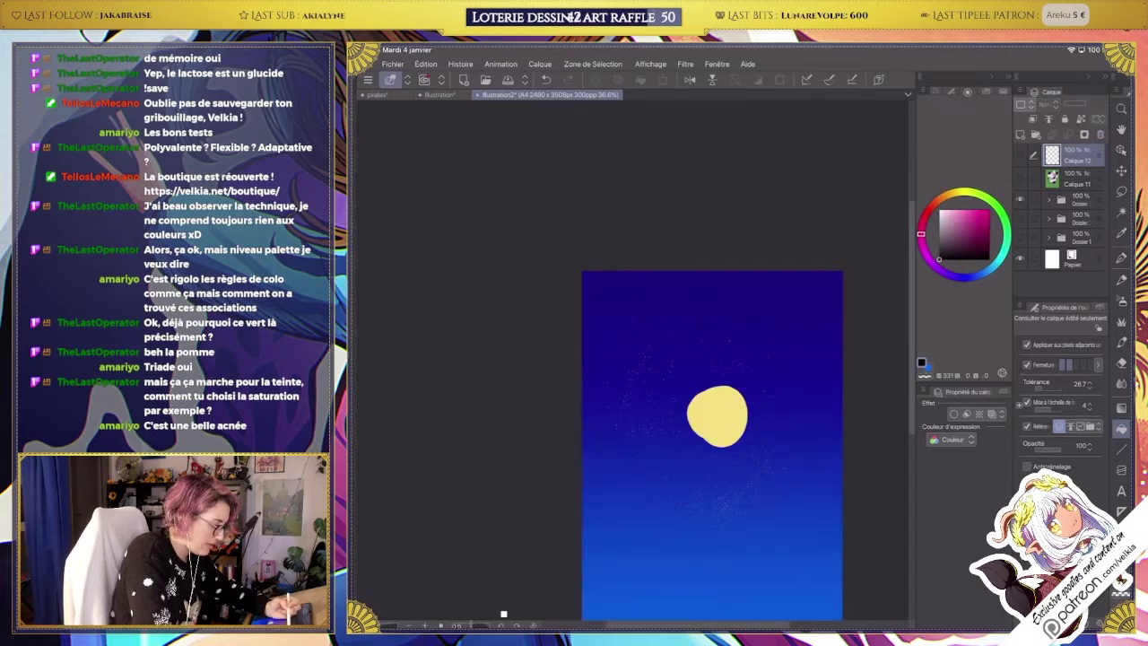
Show only the red-apple scene folder, add a white-filled layer above it and set its blend mode to Couleur.
click(1076, 199)
click(1077, 238)
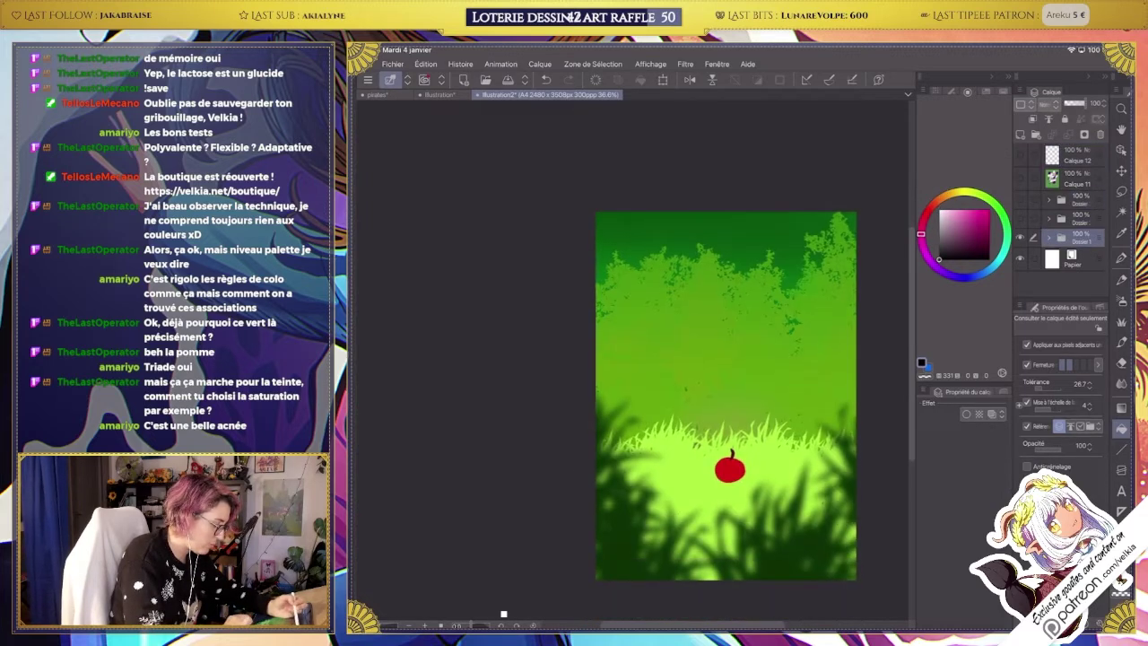
key(ctrl+shift+n)
key(x)
click(641, 79)
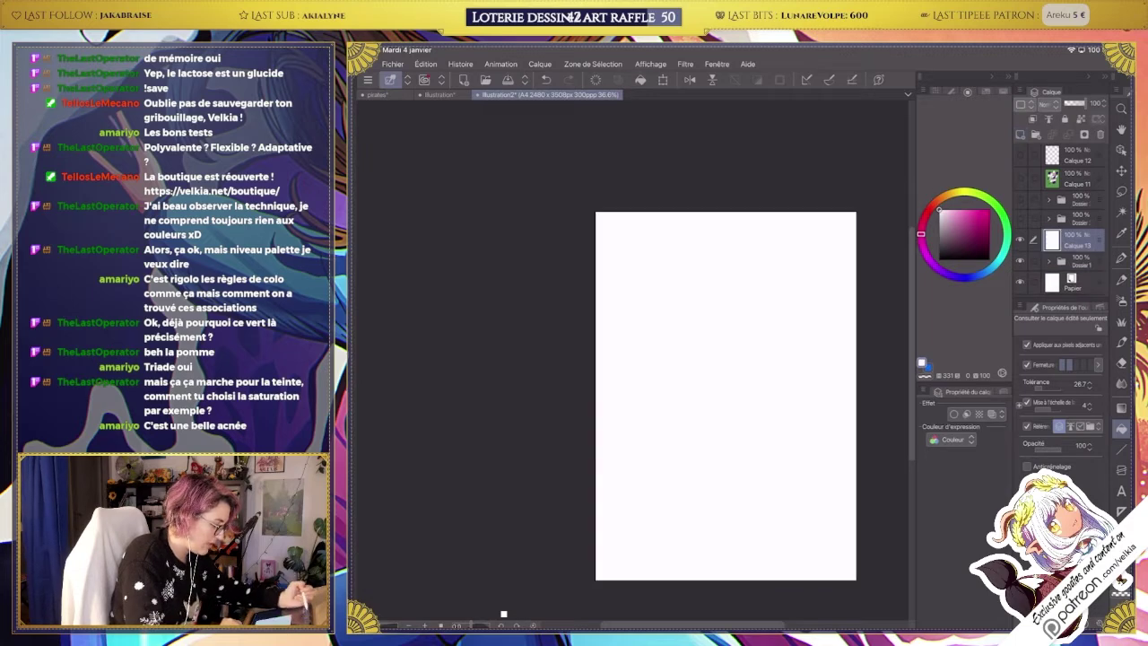
click(1043, 104)
click(1051, 416)
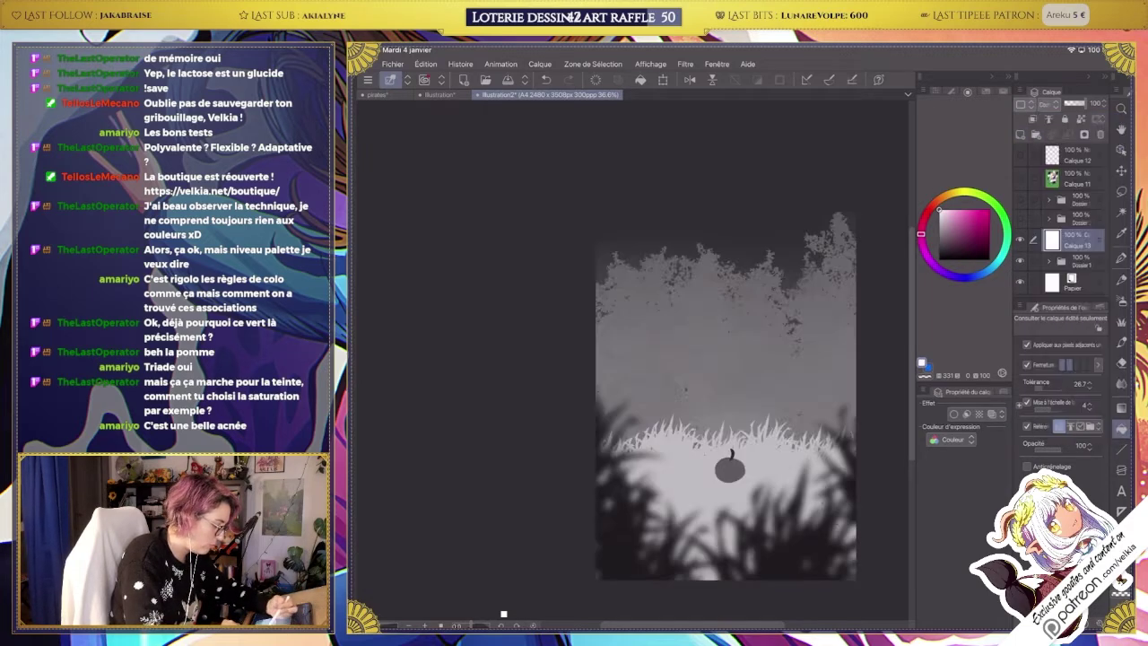
Change the white layer's blend mode to Saturation.
scroll(724, 395, up, 2)
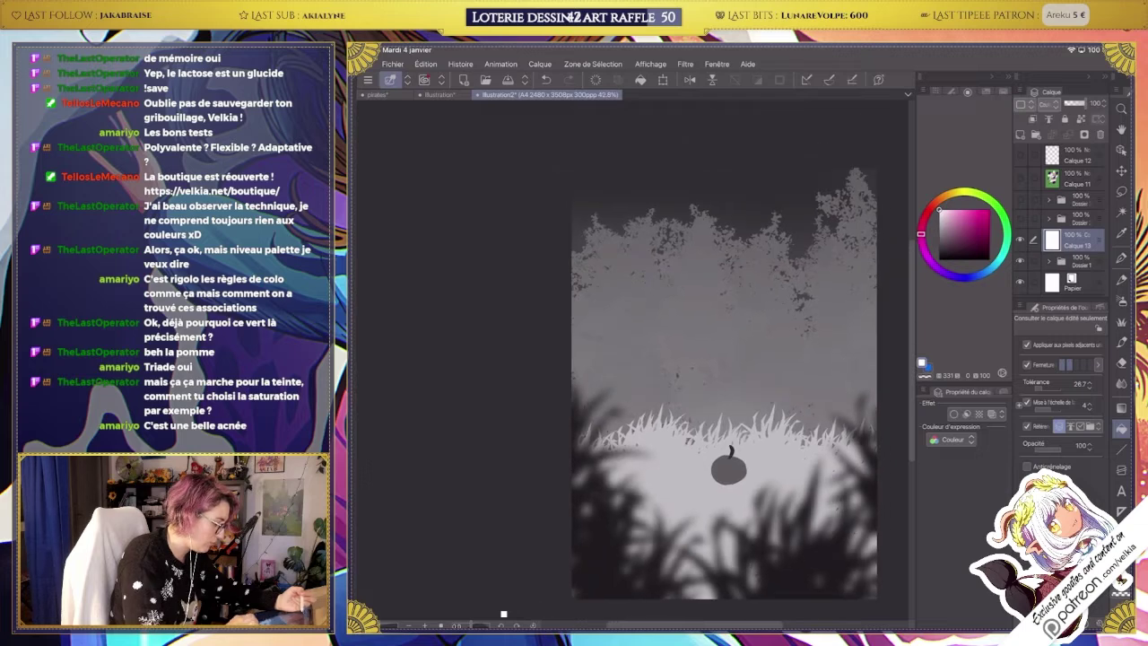
key(k)
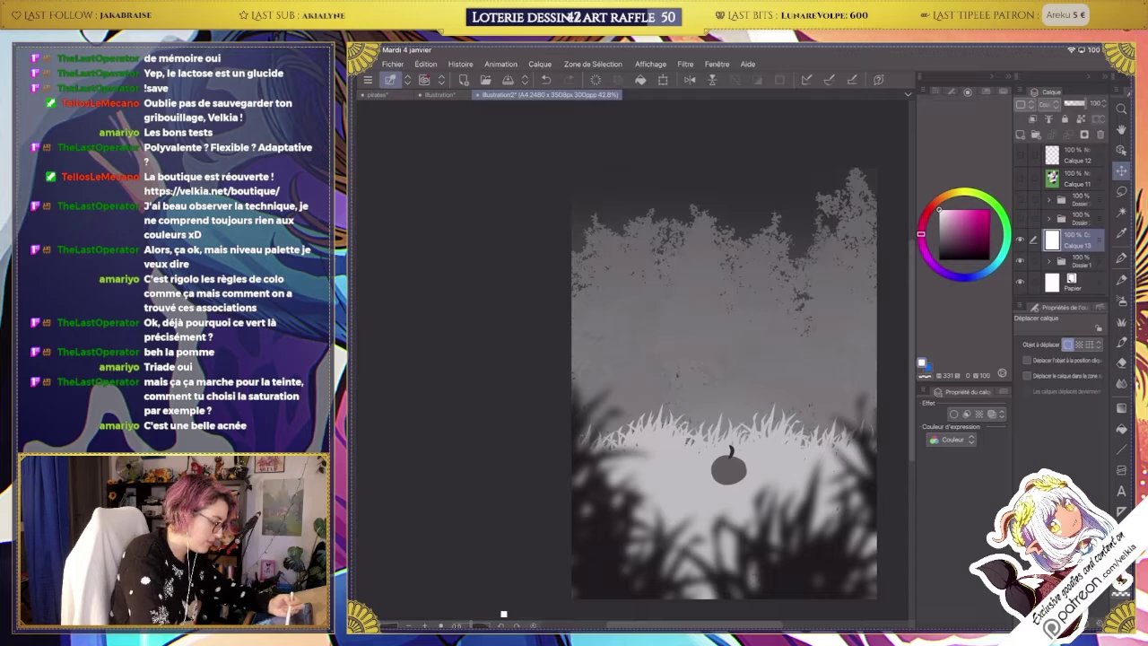
click(1044, 104)
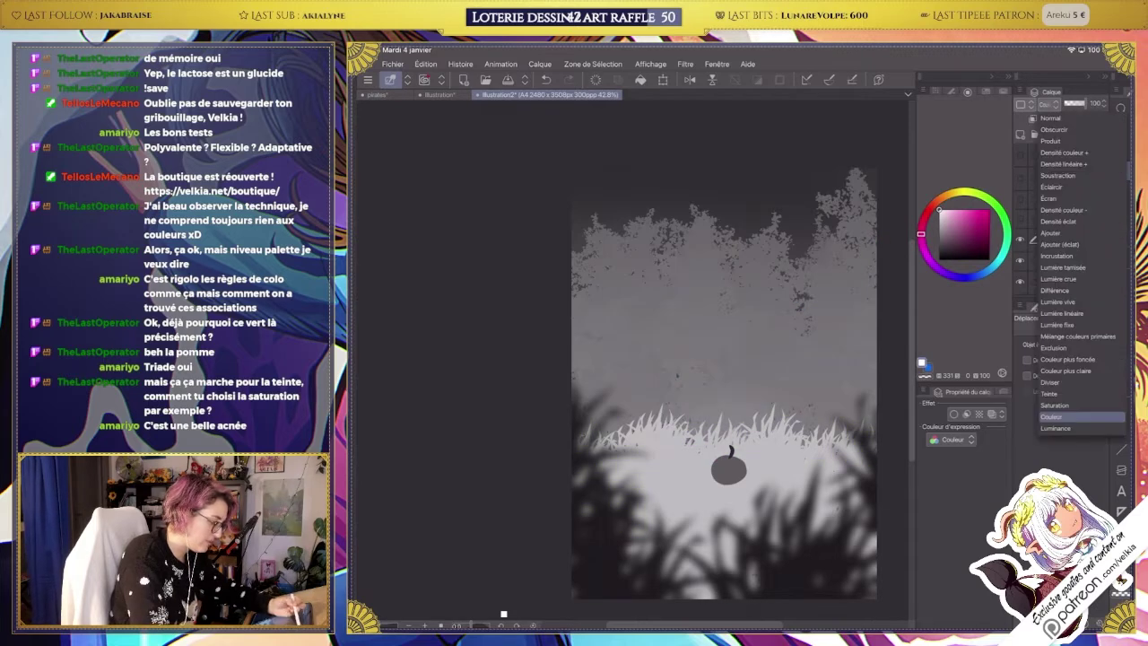
click(1055, 404)
Add a hue/saturation/luminosity correction layer above the apple scene folder with saturation set to -100.
click(1077, 261)
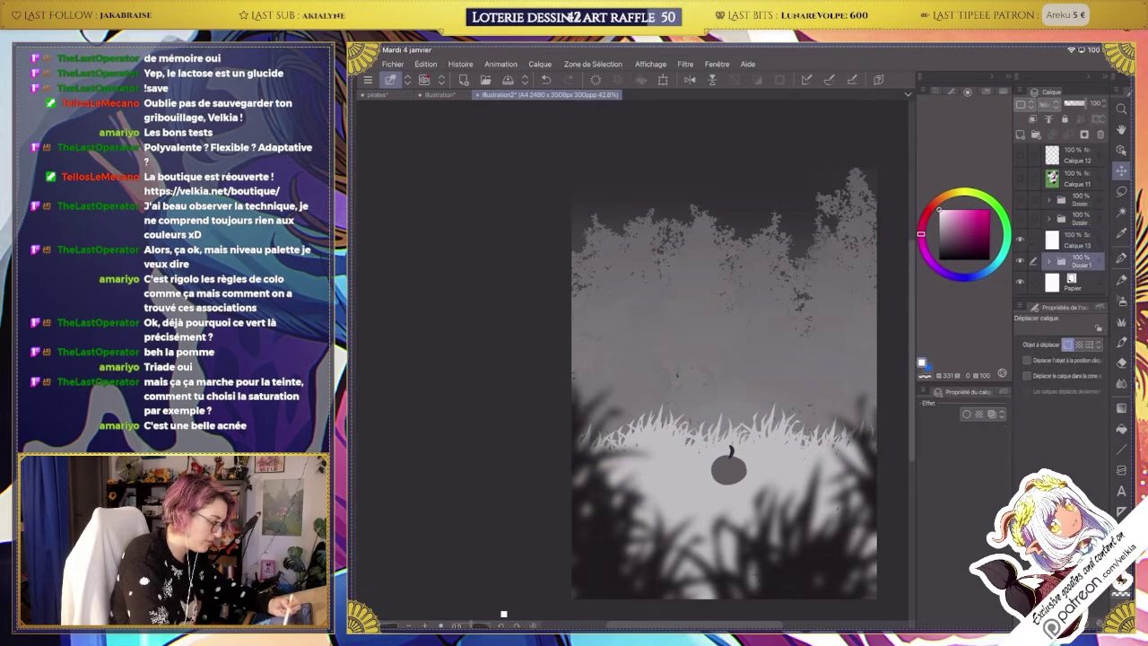
key(ctrl+u)
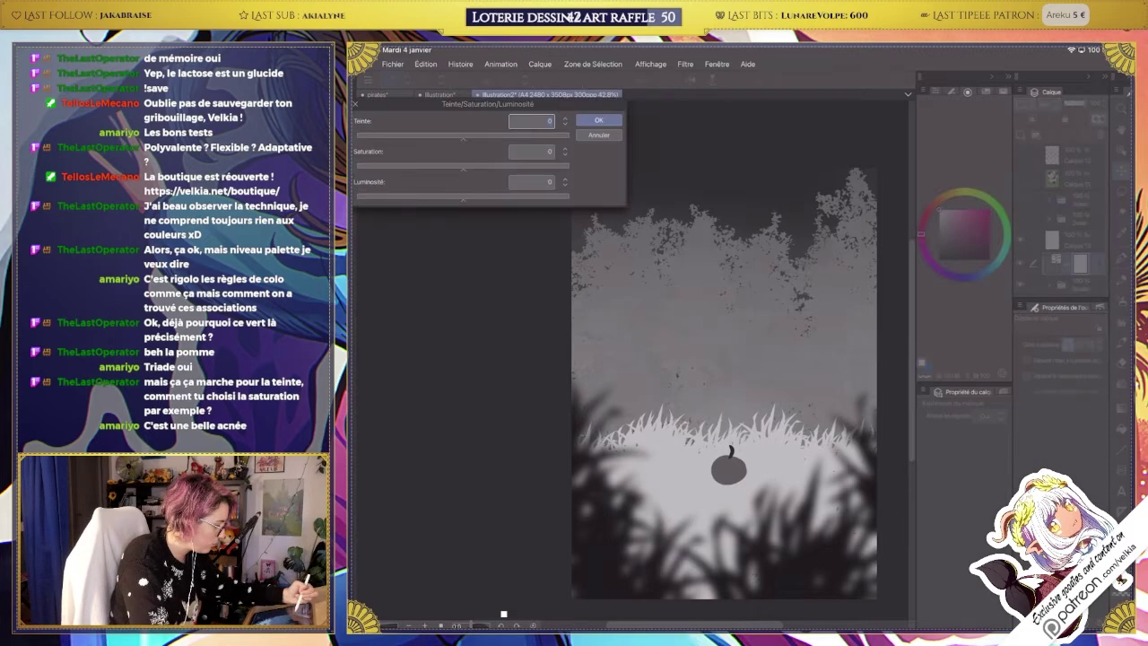
drag(463, 168, 357, 167)
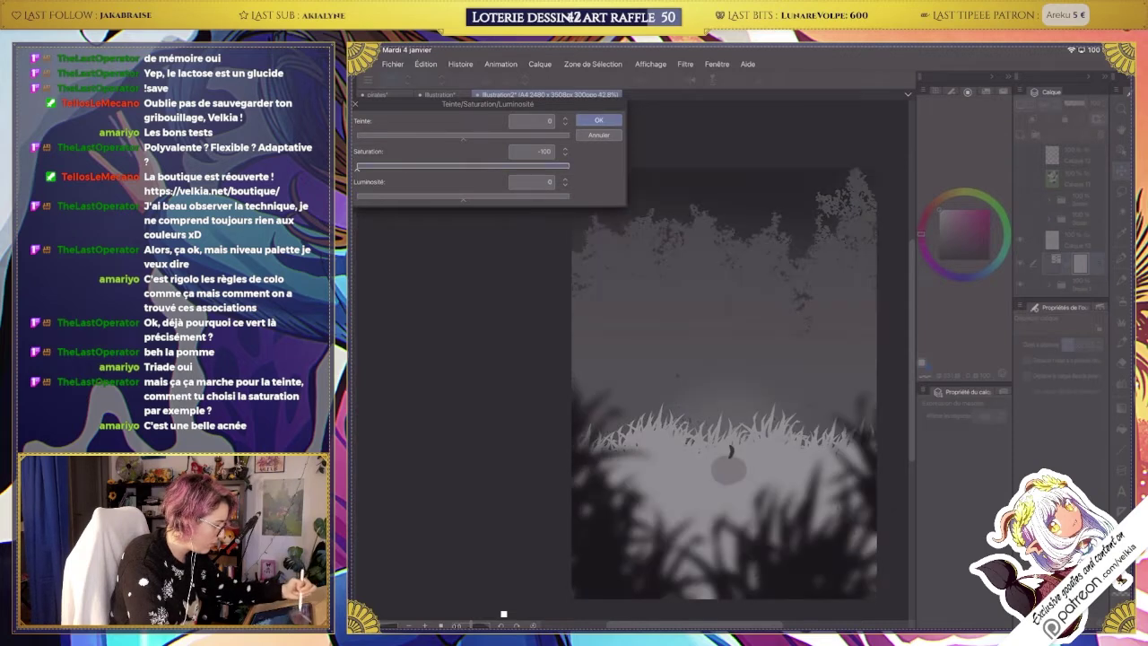
key(Return)
Compare the greyscale produced by the white Saturation layer with that of the correction layer by alternating their visibility.
scroll(803, 532, up, 2)
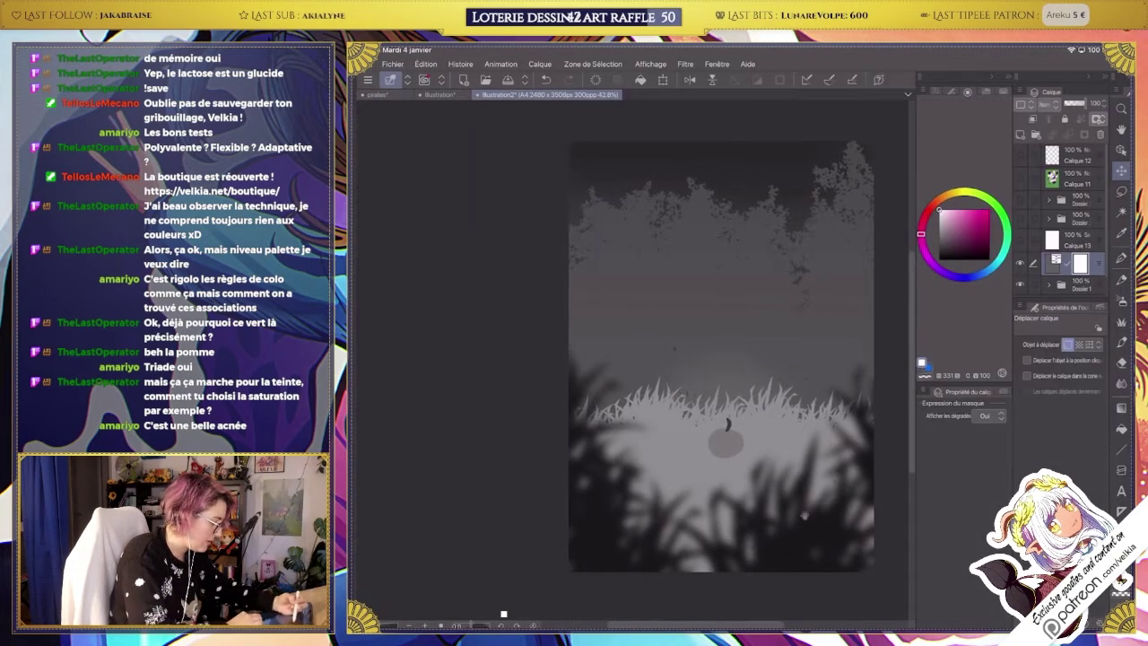
scroll(803, 532, down, 1)
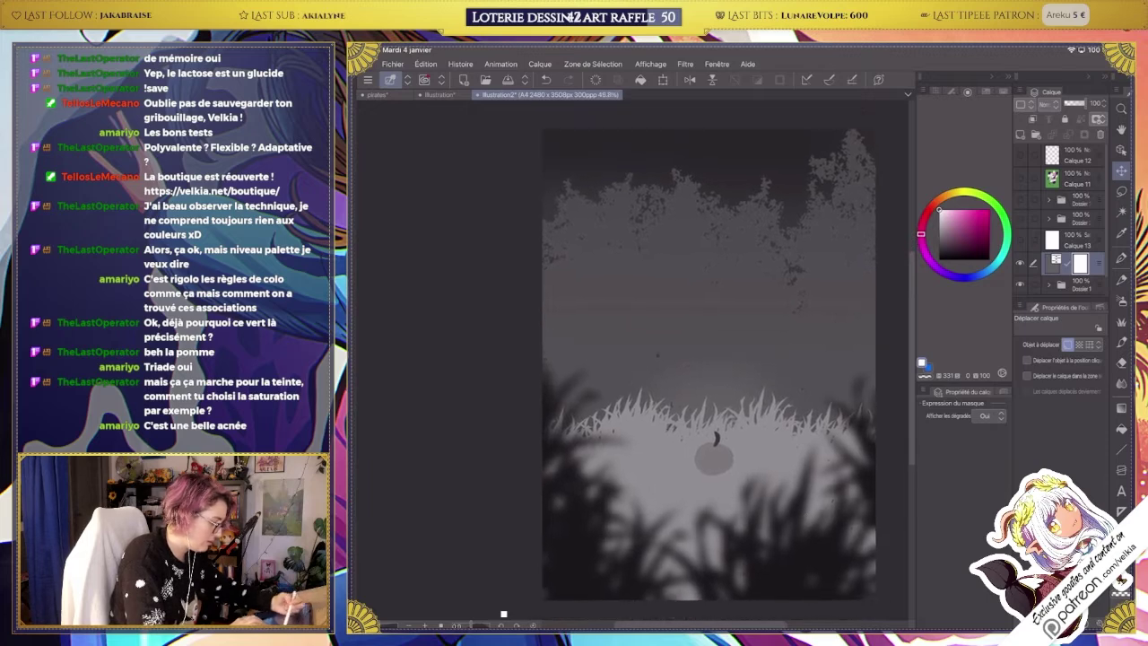
key(ctrl+z)
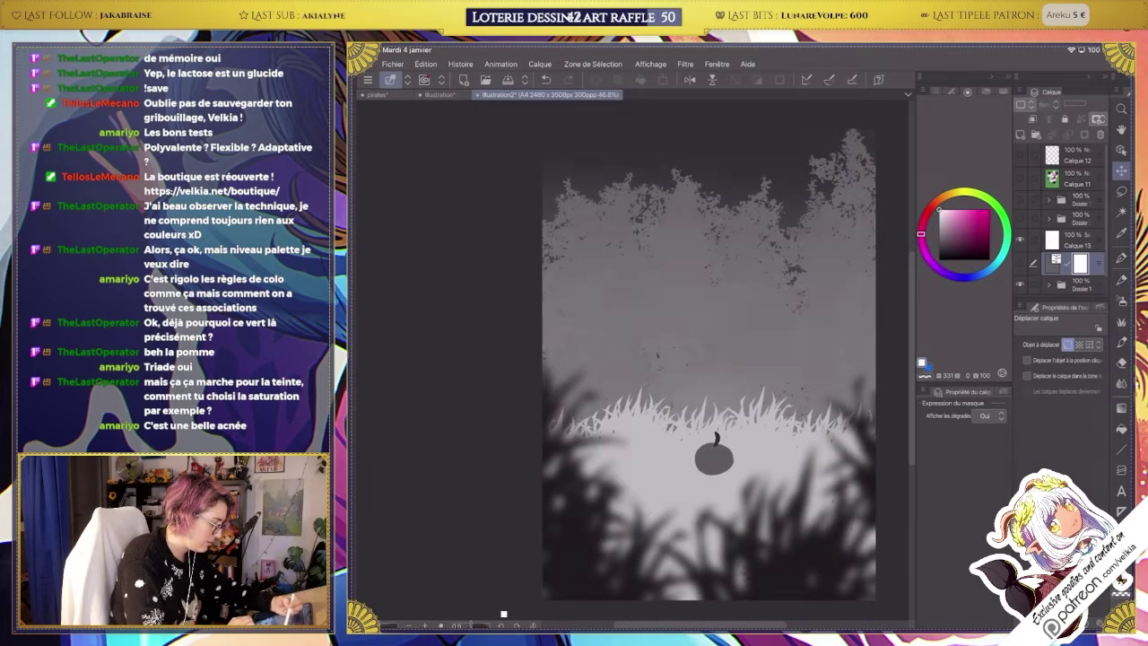
key(ctrl+z)
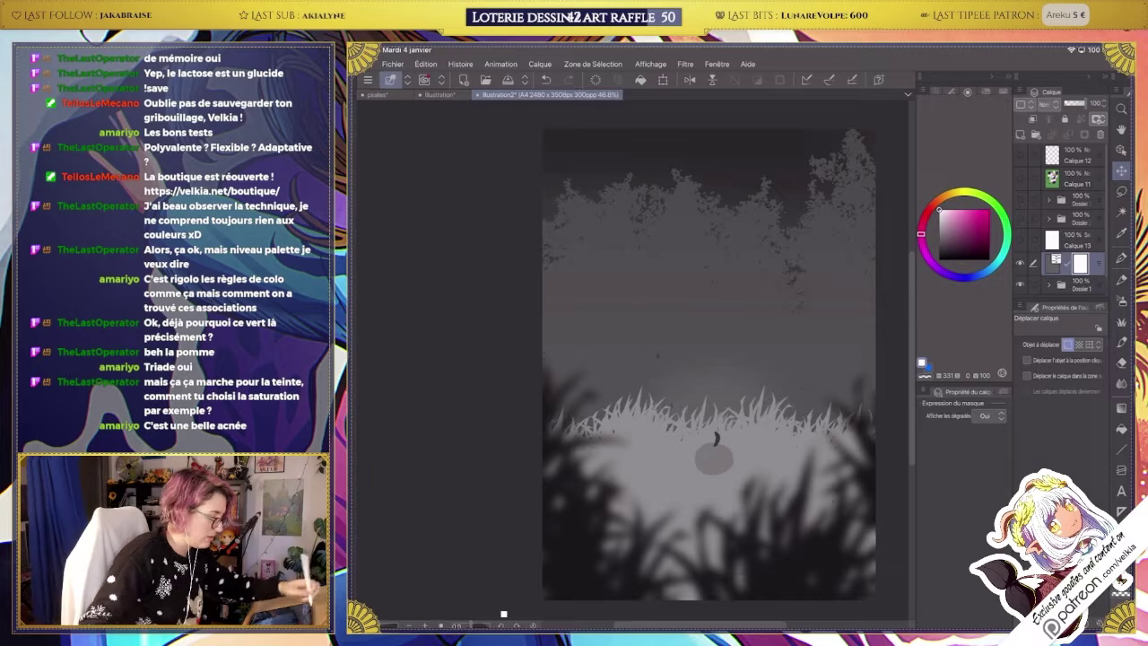
Move the white layer and the correction layer to the top of the layer stack, hide both and select Calque 12.
drag(938, 209, 964, 192)
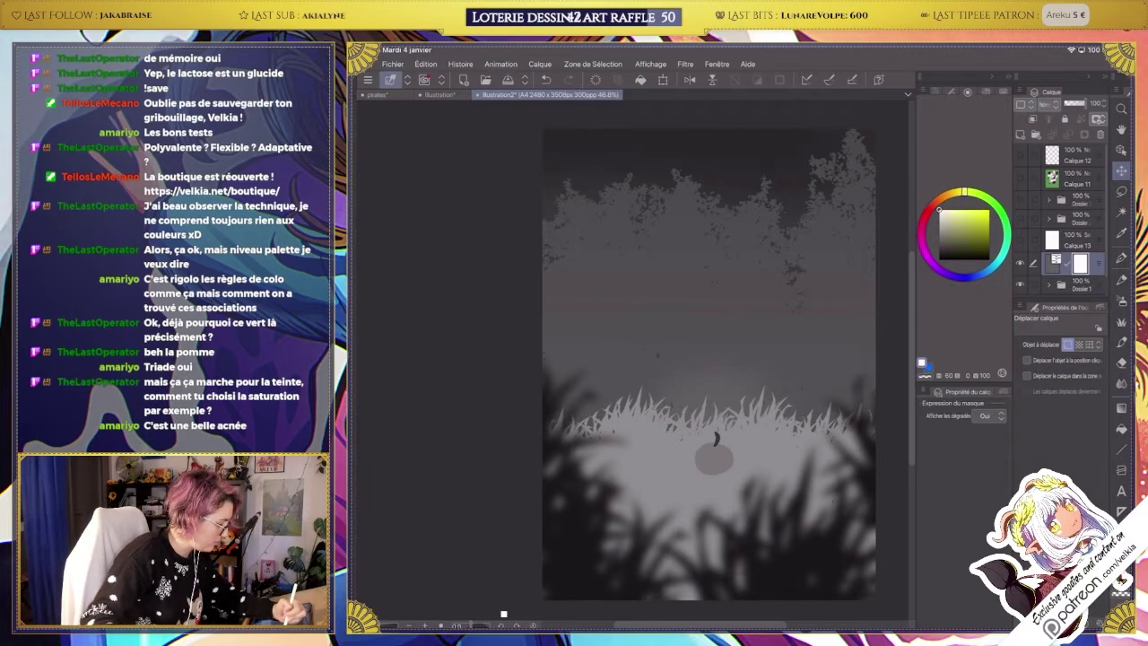
drag(1076, 262, 1076, 176)
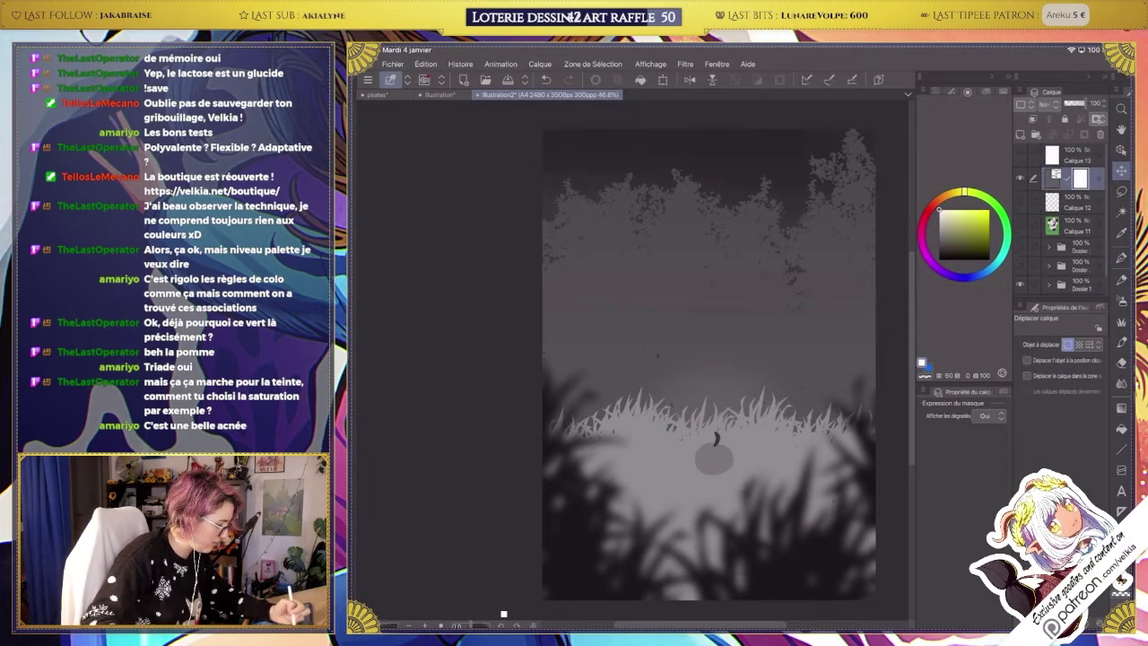
click(1077, 202)
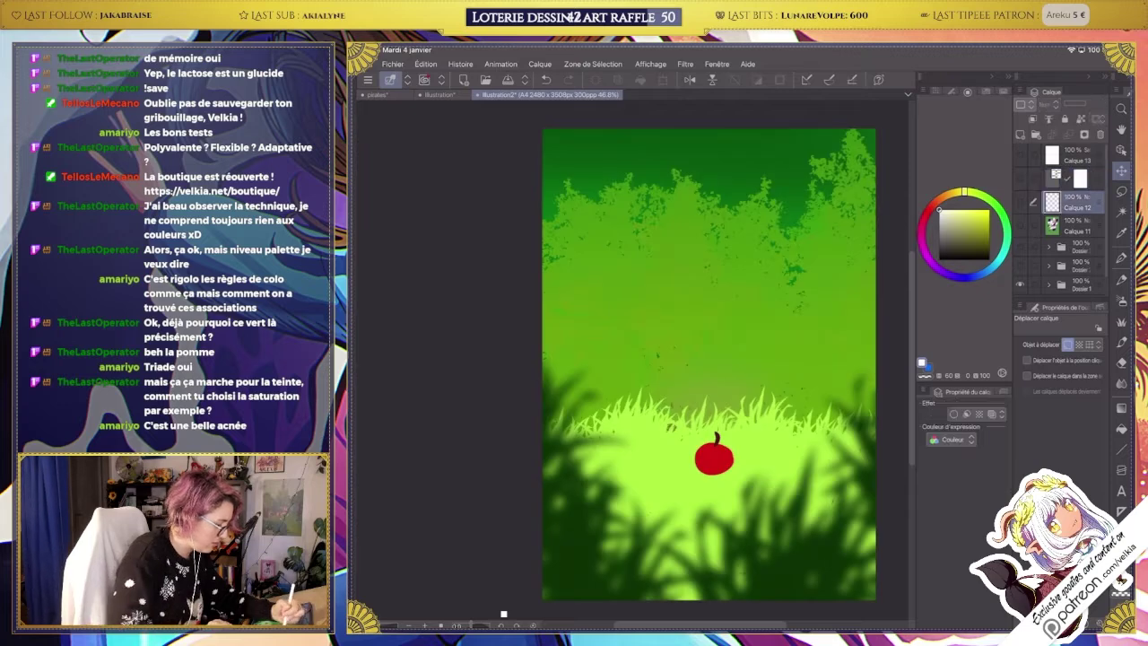
Hide the apple scene and paint a pure yellow disc (hue 60) beside a larger pure blue disc (hue 241) on Calque 12.
click(988, 210)
key(F9)
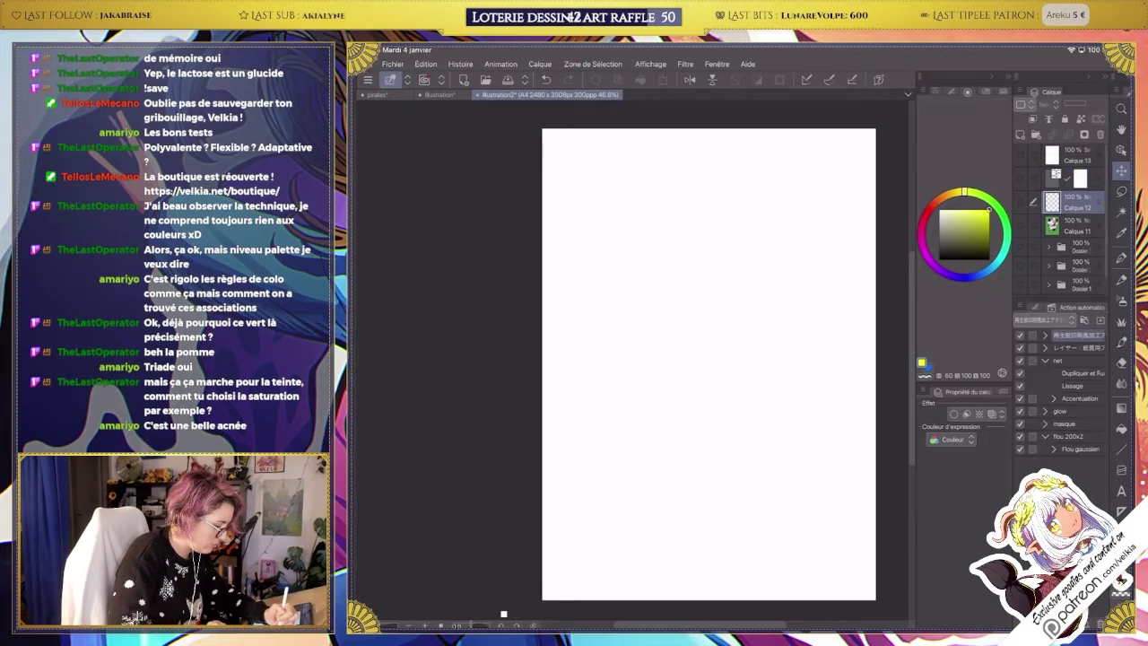
key(p)
key(F9)
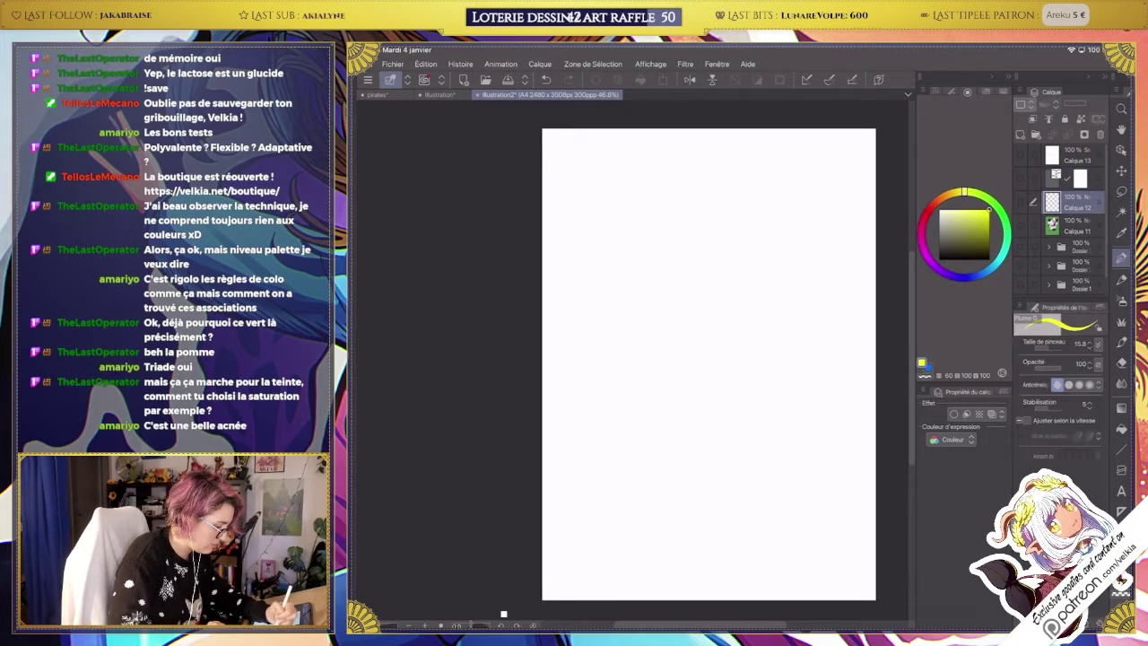
click(657, 297)
click(963, 278)
mouse_move(745, 298)
mouse_down()
mouse_move(709, 287)
mouse_move(718, 327)
mouse_up()
scroll(732, 288, up, 2)
scroll(709, 267, up, 5)
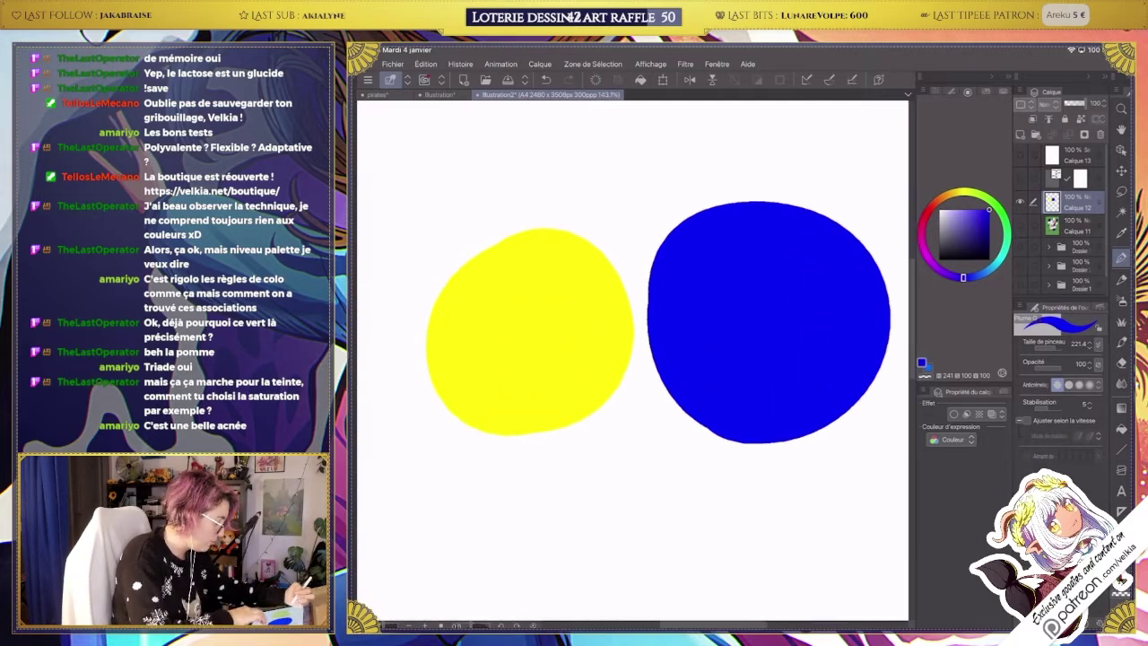
scroll(825, 467, down, 4)
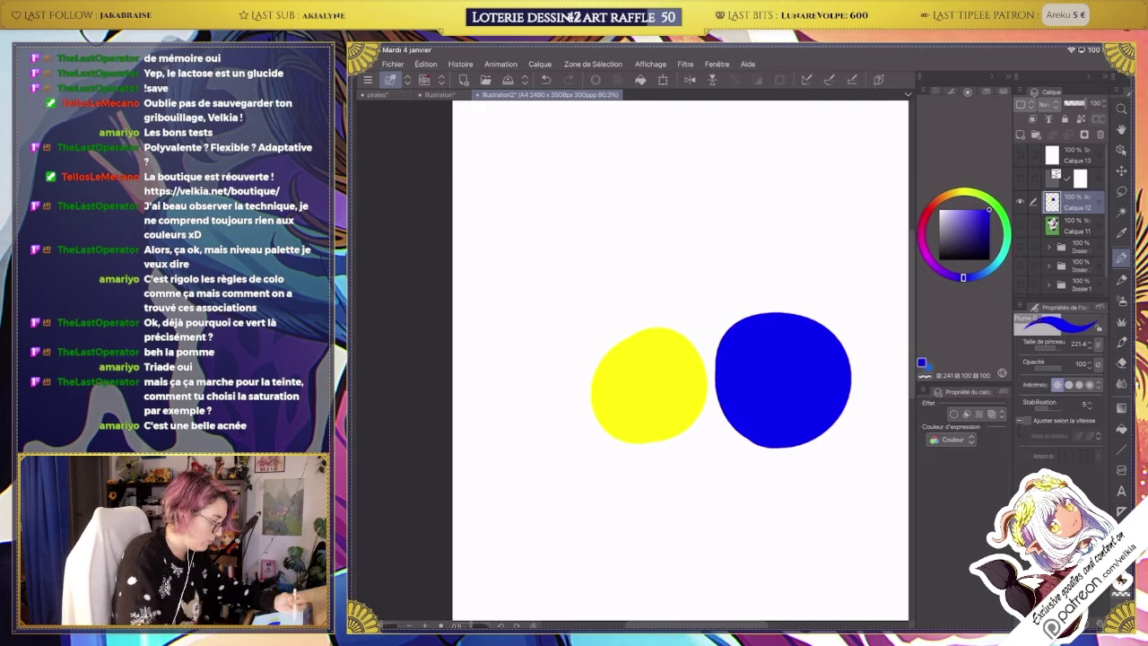
Compare the yellow and blue positions in the colour picker by repeatedly swapping the two drawing colours.
key(x)
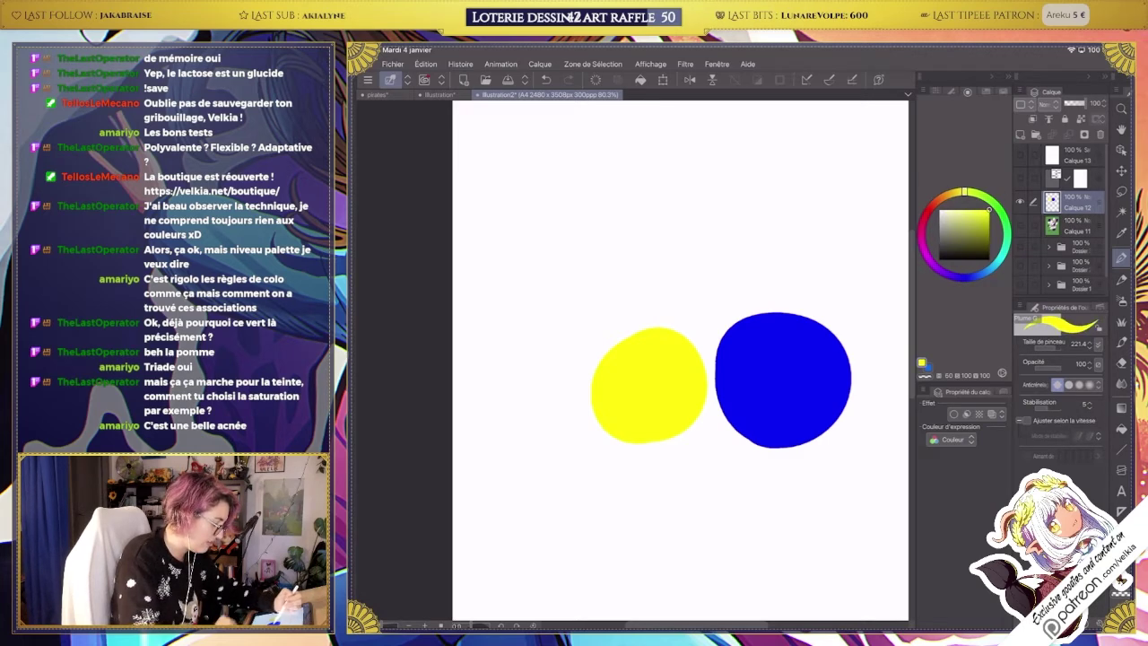
key(x)
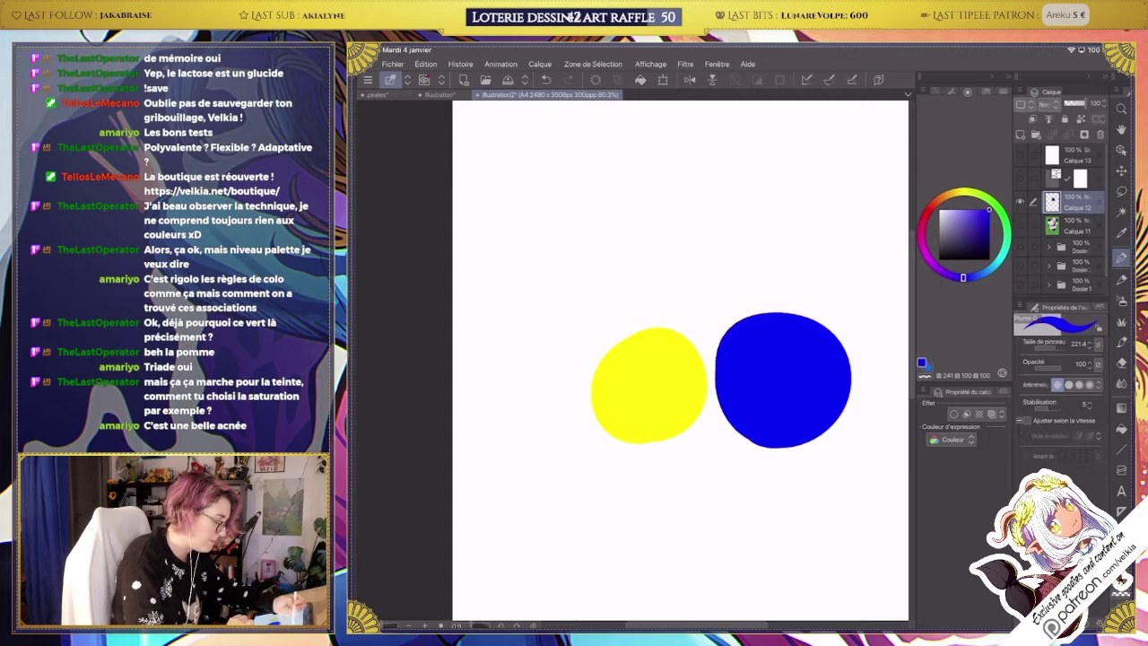
scroll(744, 436, down, 3)
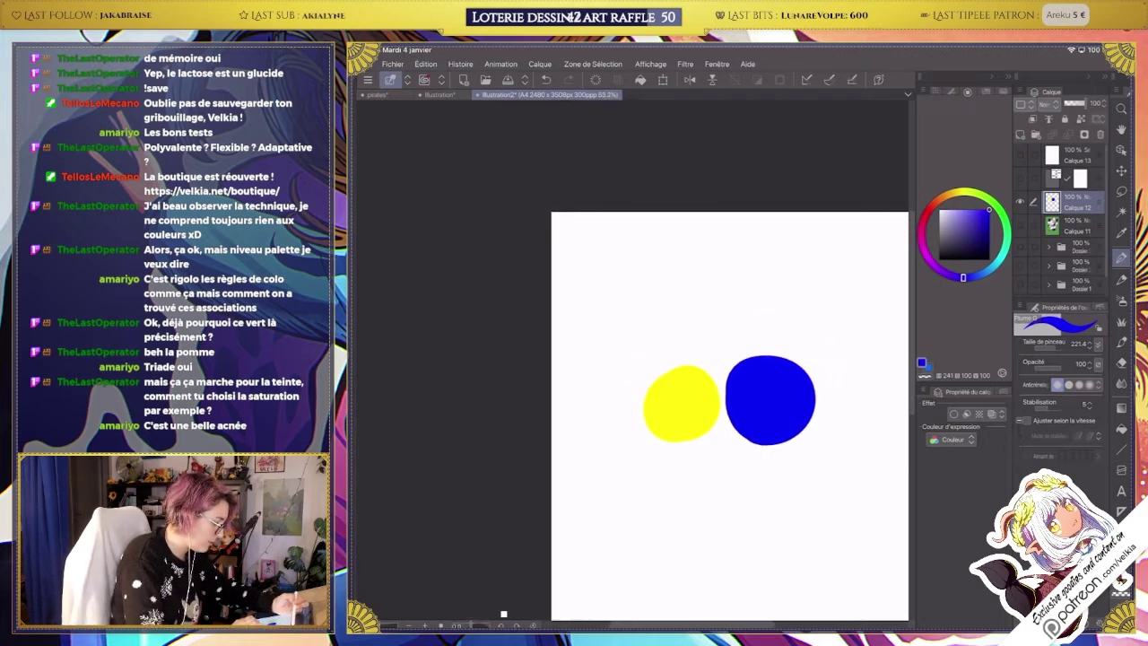
key(x)
key(x)
key(x)
key(x)
key(x)
key(x)
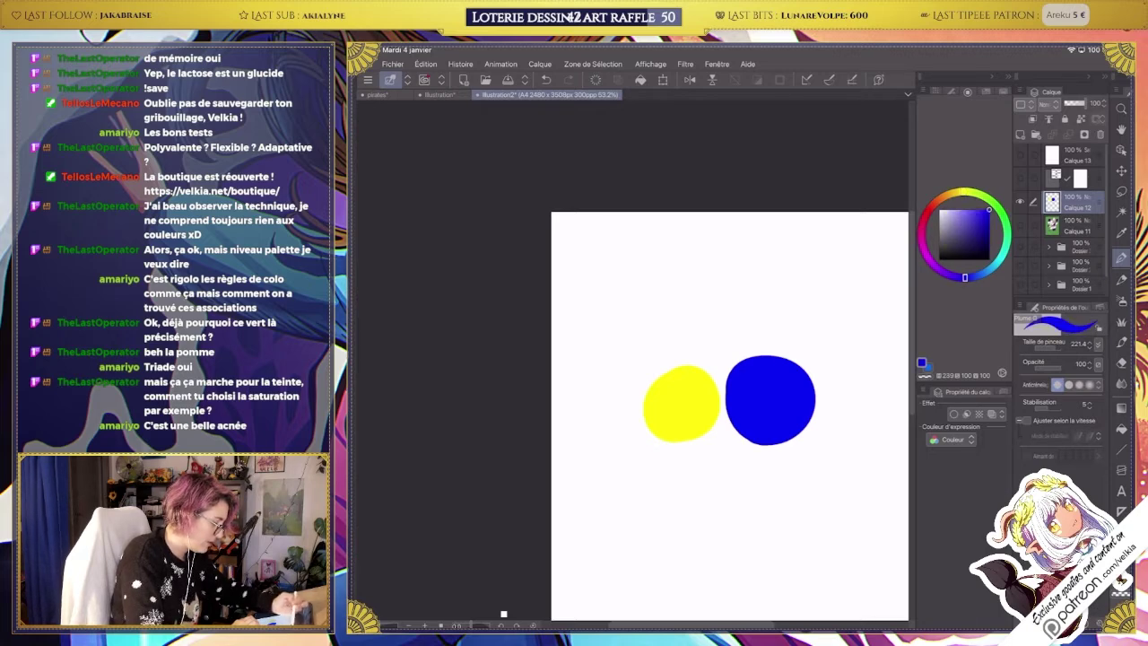
Show the desaturating correction layer over the yellow and blue discs and view them up close.
key(ctrl+shift+g)
scroll(765, 407, up, 4)
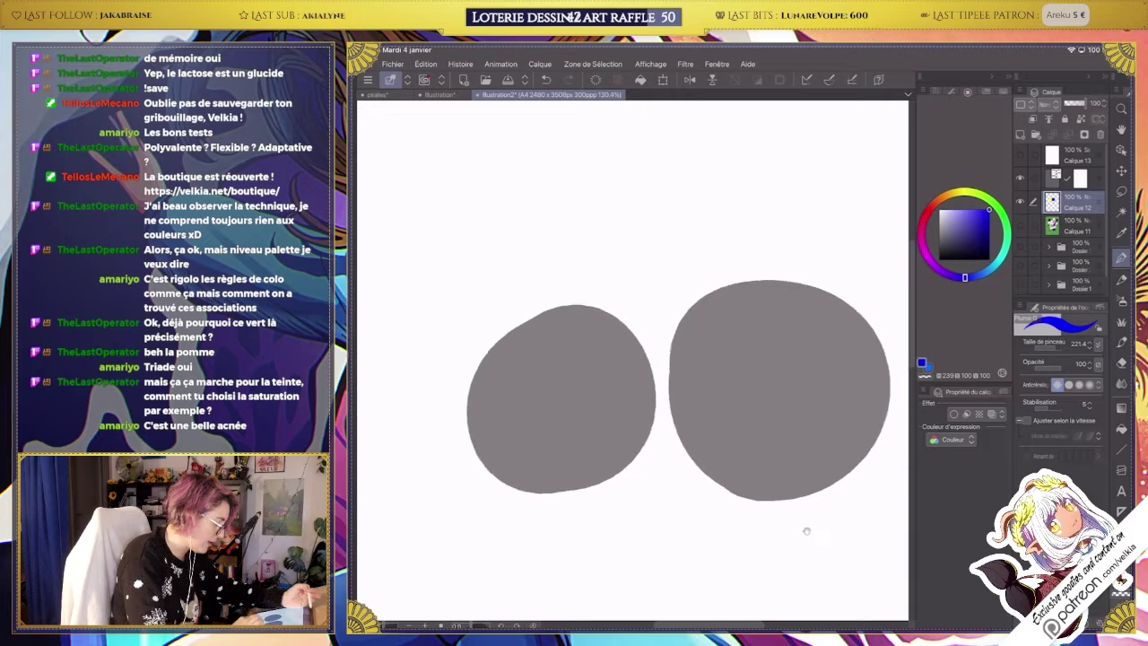
Compare the yellow and blue discs under the desaturating correction layer and under the white layer Calque 13.
drag(807, 531, 794, 531)
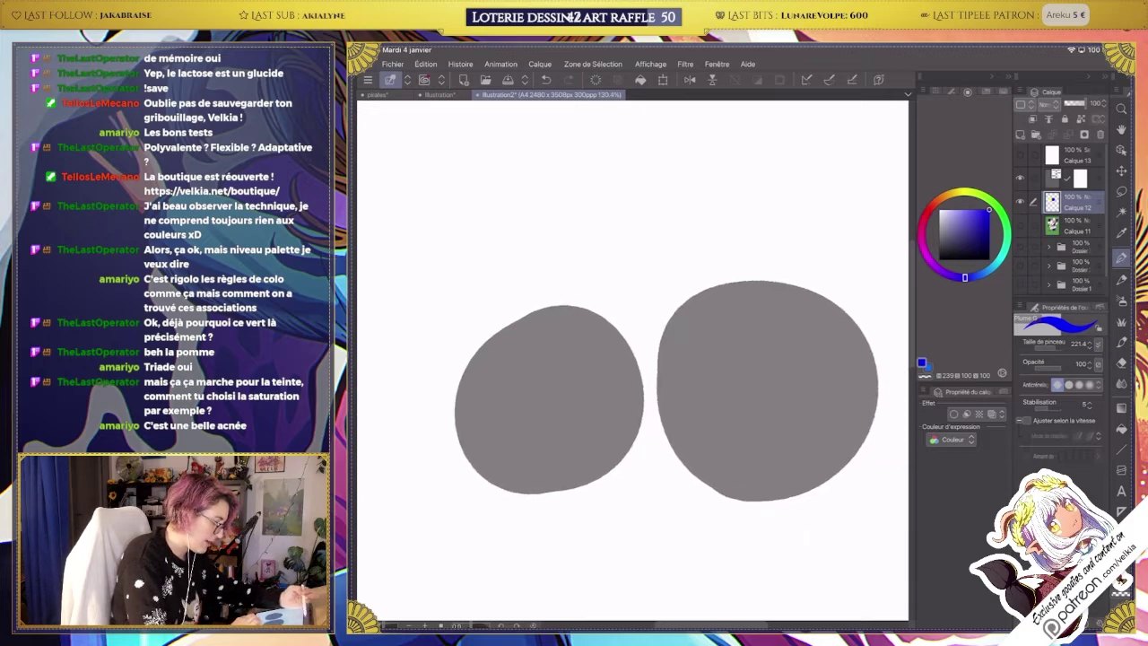
key(ctrl+z)
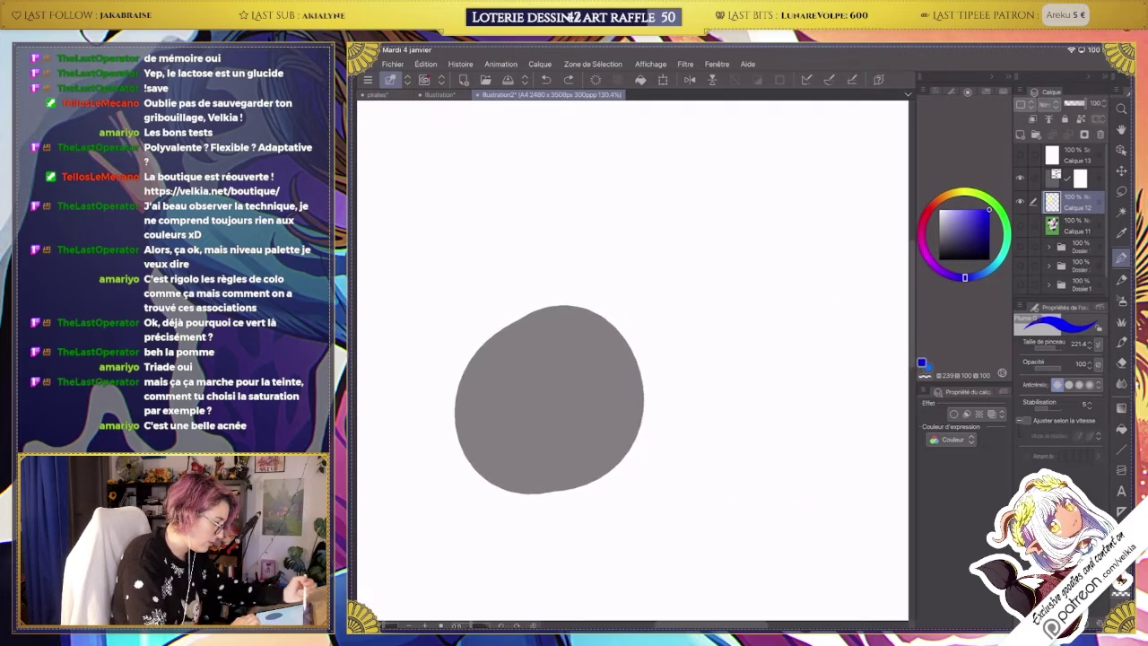
key(ctrl+y)
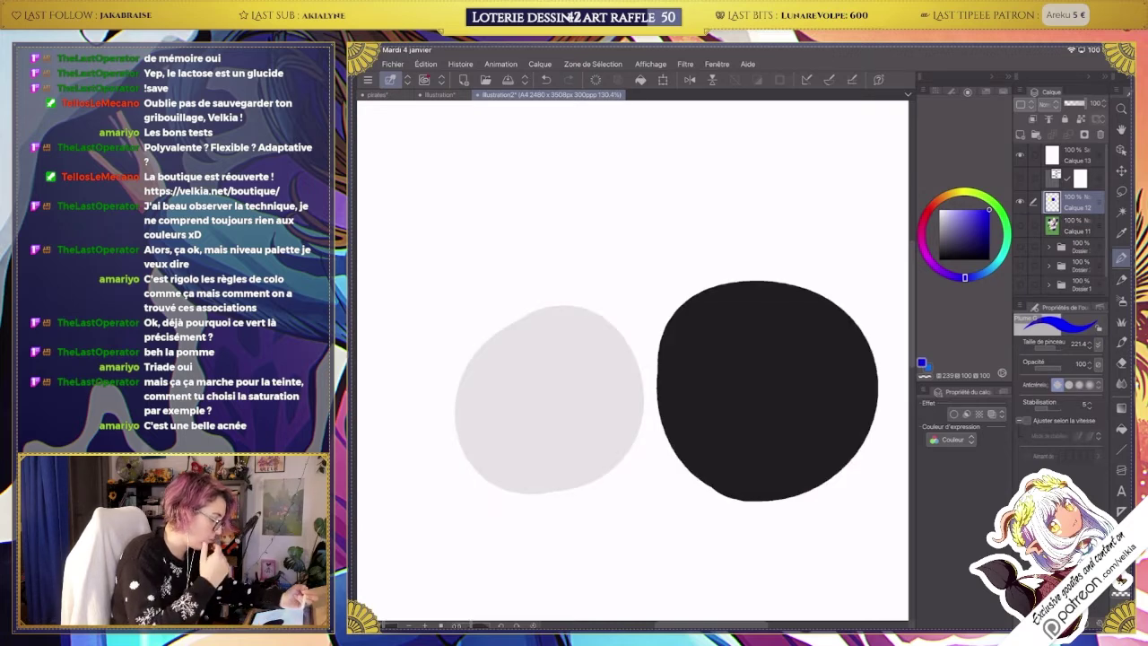
key(ctrl+minus)
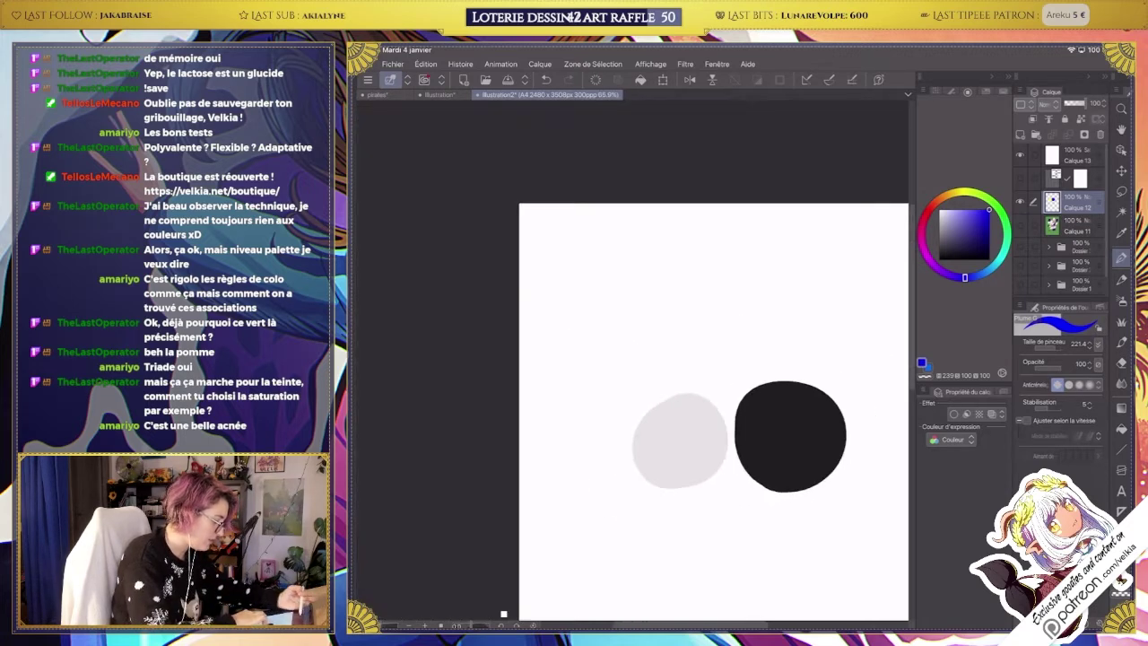
click(1073, 155)
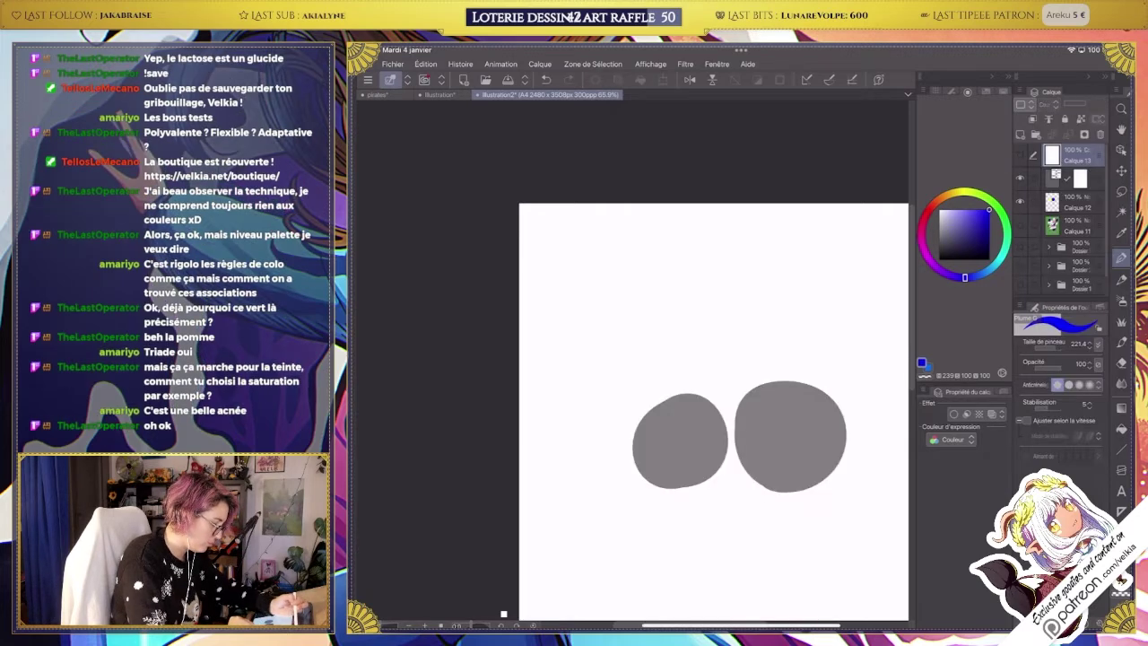
key(ctrl+z)
scroll(838, 475, down, 3)
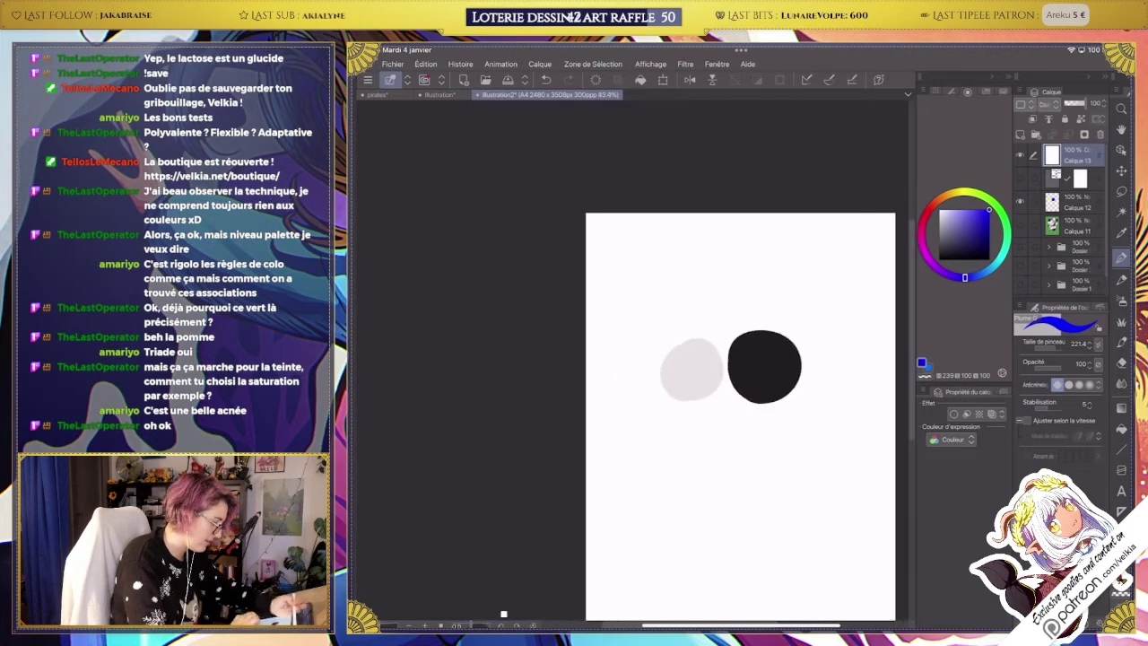
drag(839, 475, 822, 492)
Show the night-sky moon painting in place of the discs, and switch to the colour wheel illustration.
click(1073, 202)
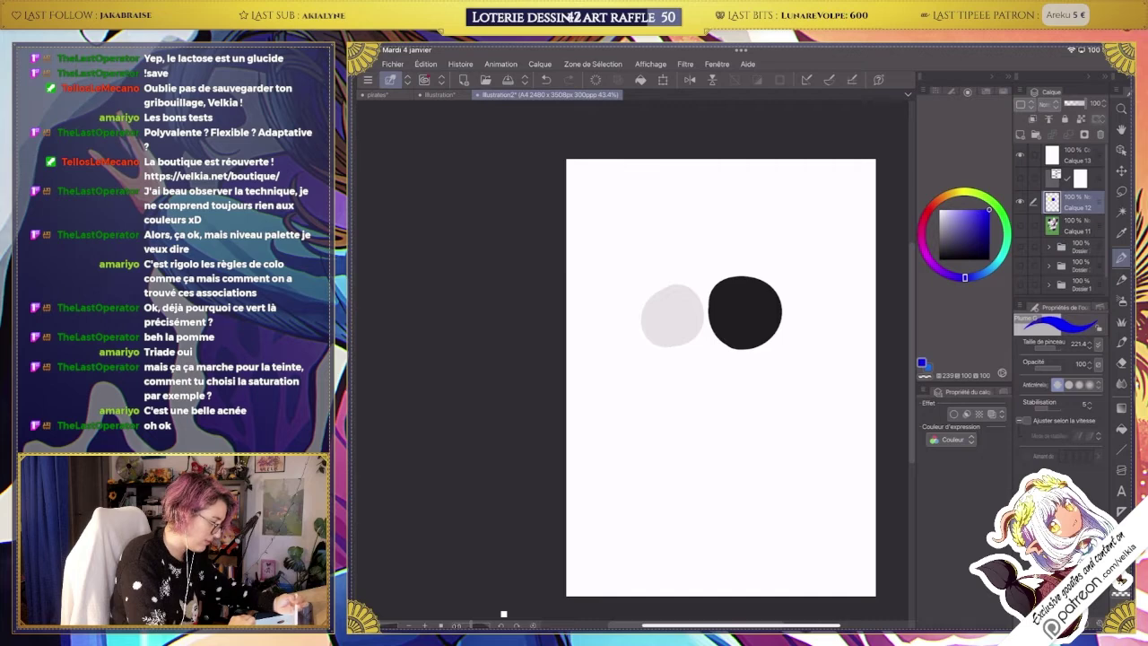
scroll(1062, 215, down, 1)
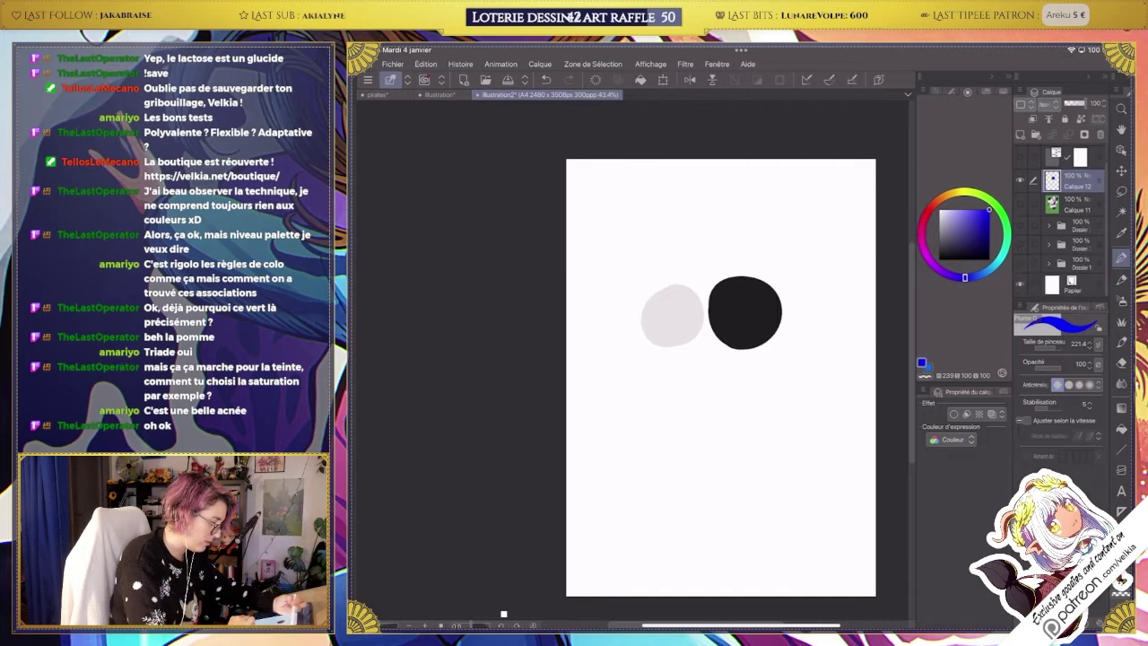
scroll(1063, 215, up, 1)
click(1020, 246)
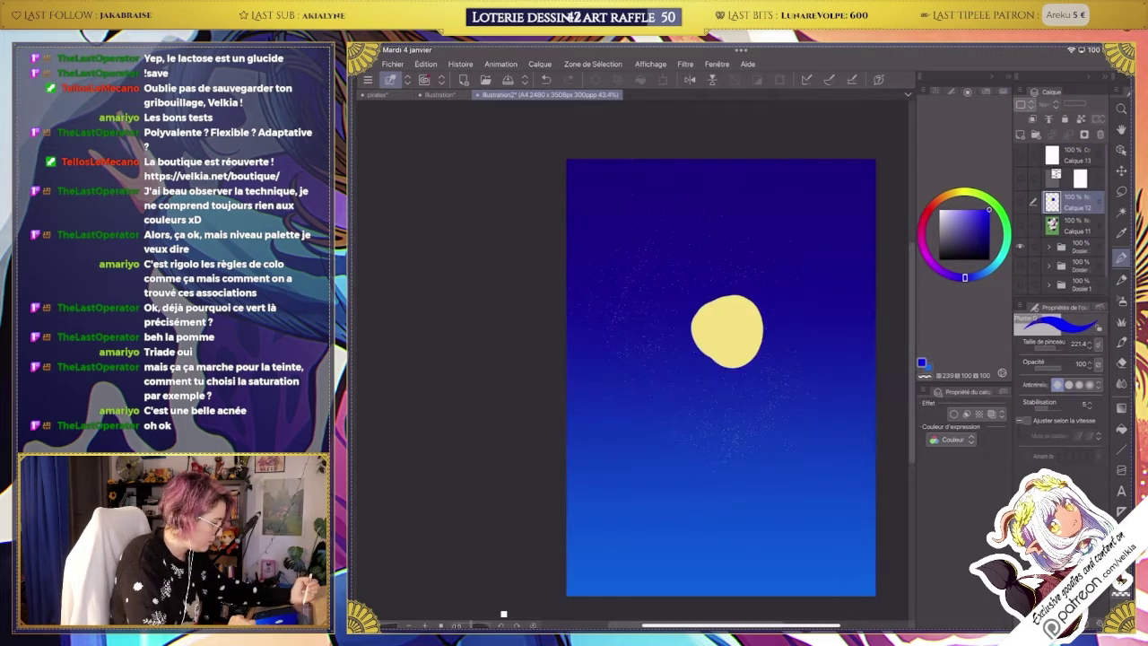
key(ctrl+Tab)
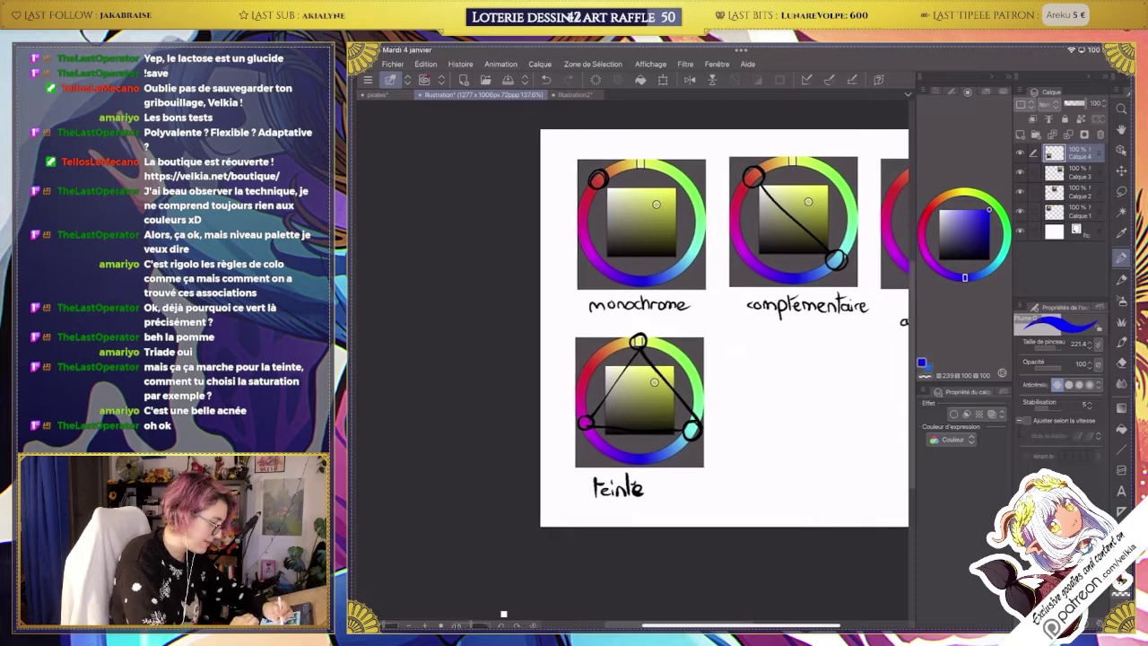
Paint overlapping orange, green and violet (hue 276) discs in the empty area beside the "teinte" wheel on Calque 4.
mouse_move(966, 277)
mouse_down()
mouse_move(922, 231)
mouse_move(962, 191)
mouse_move(938, 199)
mouse_move(949, 193)
mouse_move(930, 208)
mouse_move(988, 199)
mouse_move(937, 201)
mouse_move(991, 206)
mouse_move(942, 271)
mouse_move(949, 194)
mouse_move(972, 191)
mouse_move(939, 197)
mouse_move(990, 208)
mouse_move(938, 269)
mouse_up()
click(787, 380)
click(844, 389)
click(793, 430)
mouse_move(793, 431)
mouse_down()
mouse_move(759, 435)
mouse_move(727, 458)
mouse_up()
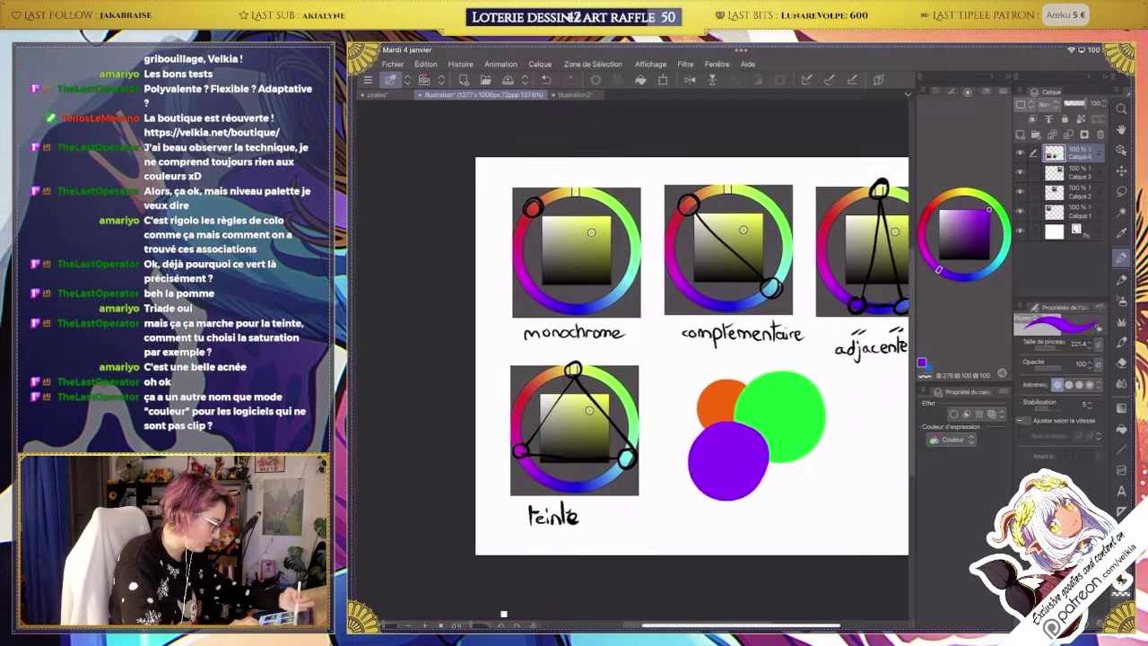
Paint an overlapping group of yellow (hue 64), red and blue (hue 224) discs beside the orange, green and violet ones.
drag(938, 269, 963, 191)
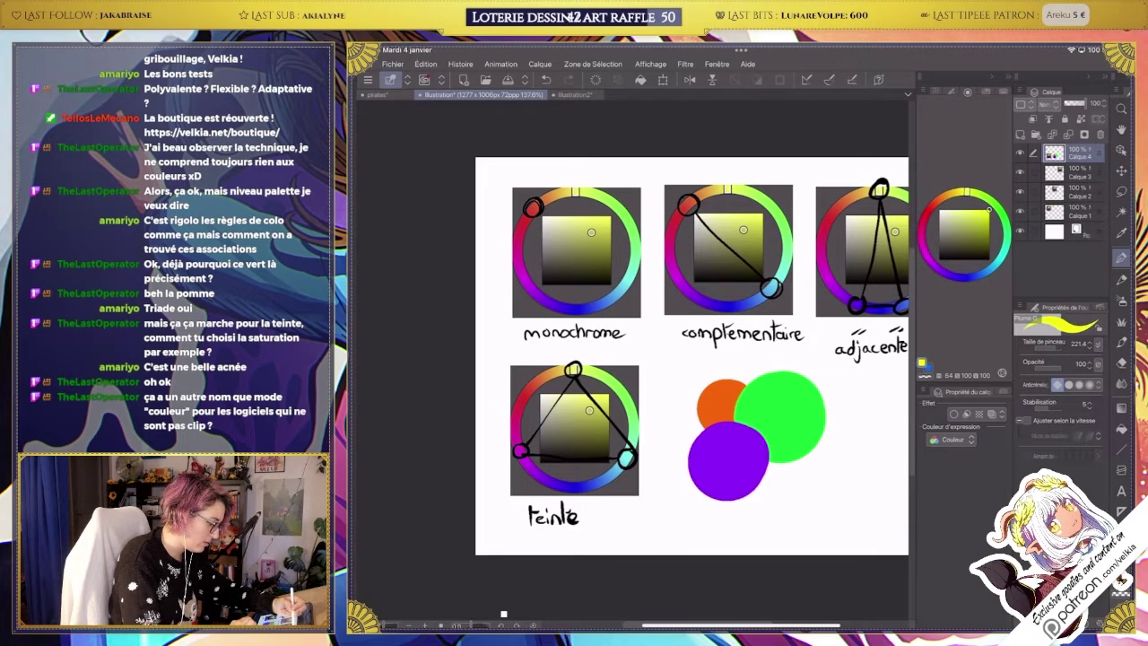
drag(886, 552, 842, 541)
click(852, 413)
drag(966, 192, 926, 212)
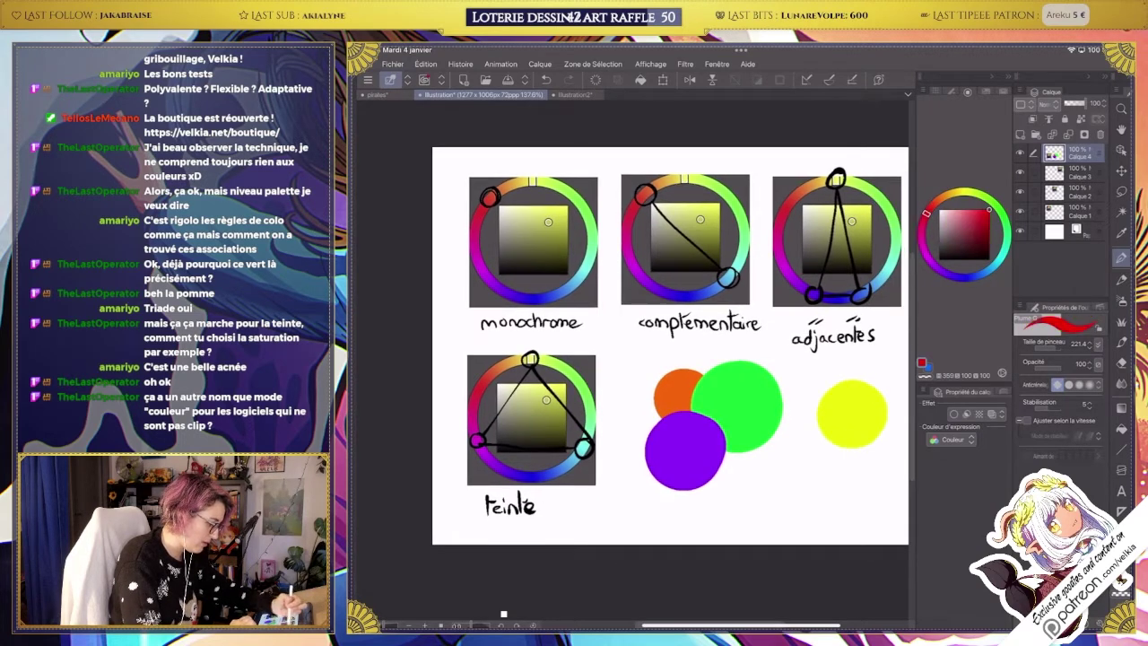
click(809, 440)
drag(809, 440, 779, 430)
drag(926, 212, 969, 278)
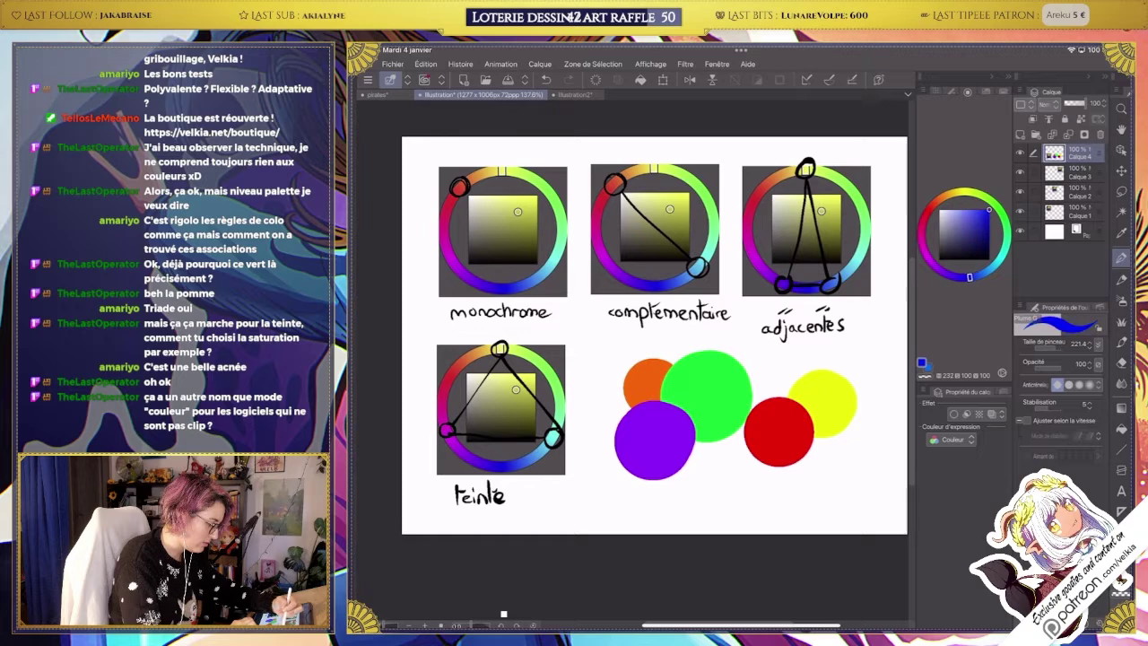
drag(830, 433, 834, 440)
scroll(655, 337, down, 3)
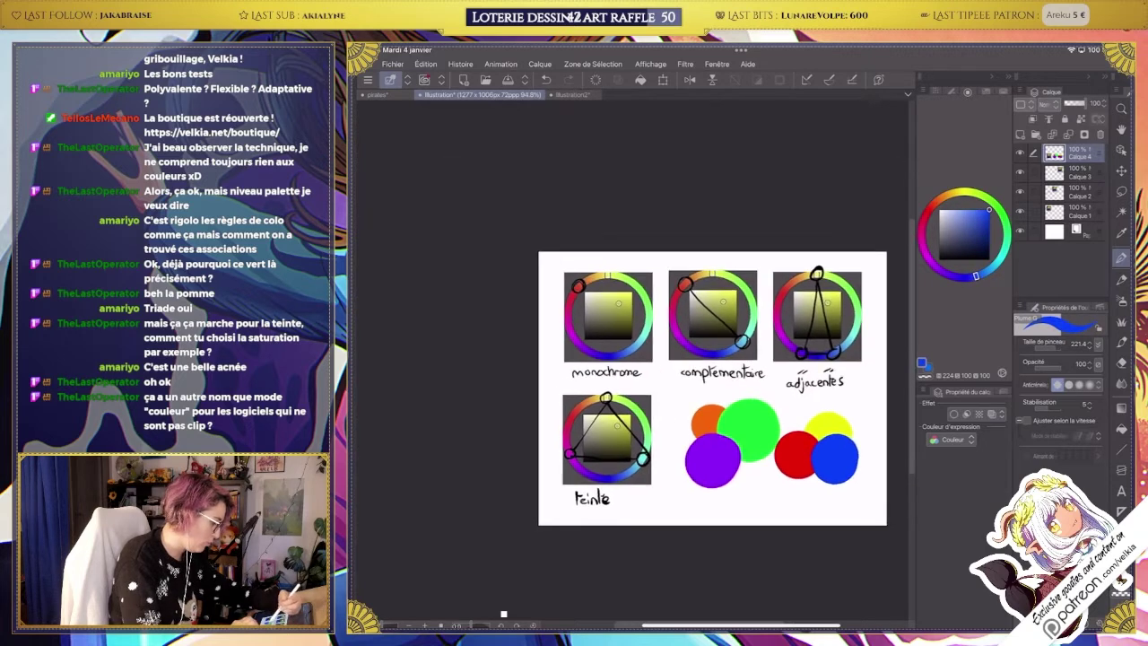
scroll(655, 347, up, 3)
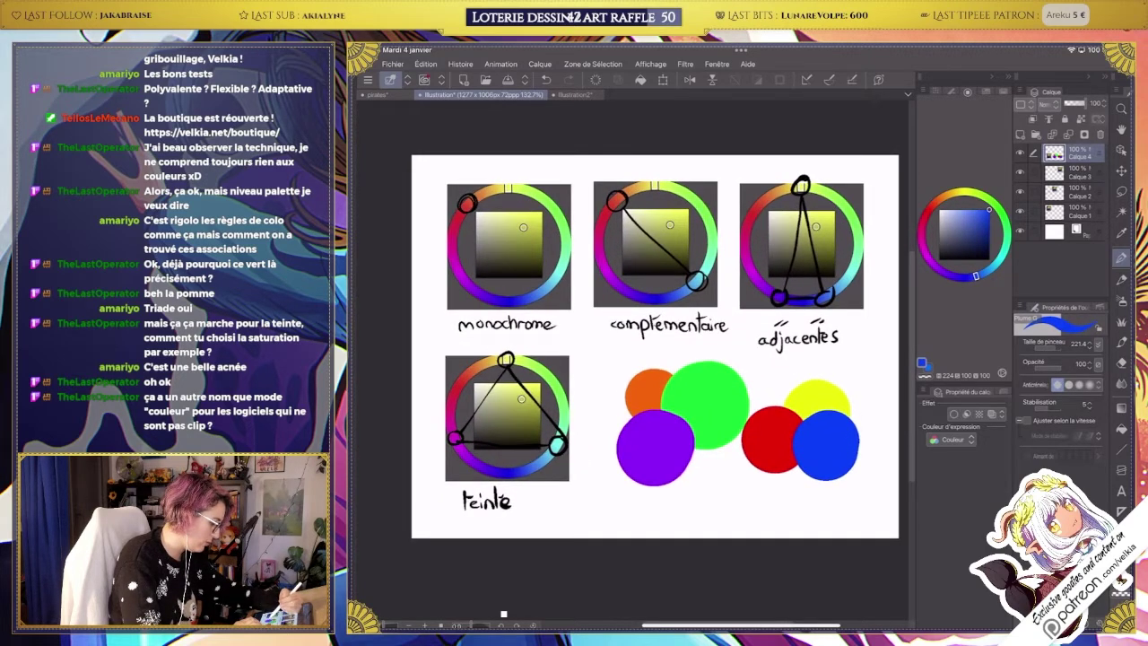
Undo both groups of coloured discs, leaving only the annotated colour wheels on the page.
key(ctrl+z)
key(ctrl+z)
key(ctrl+z)
key(ctrl+z)
key(ctrl+z)
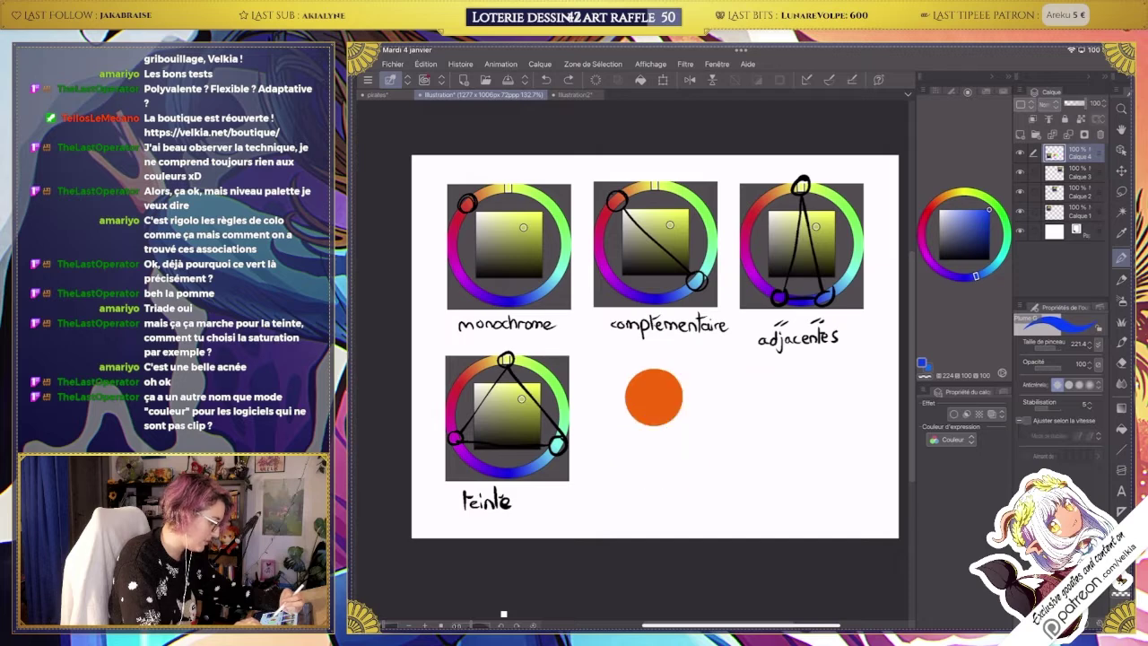
key(ctrl+z)
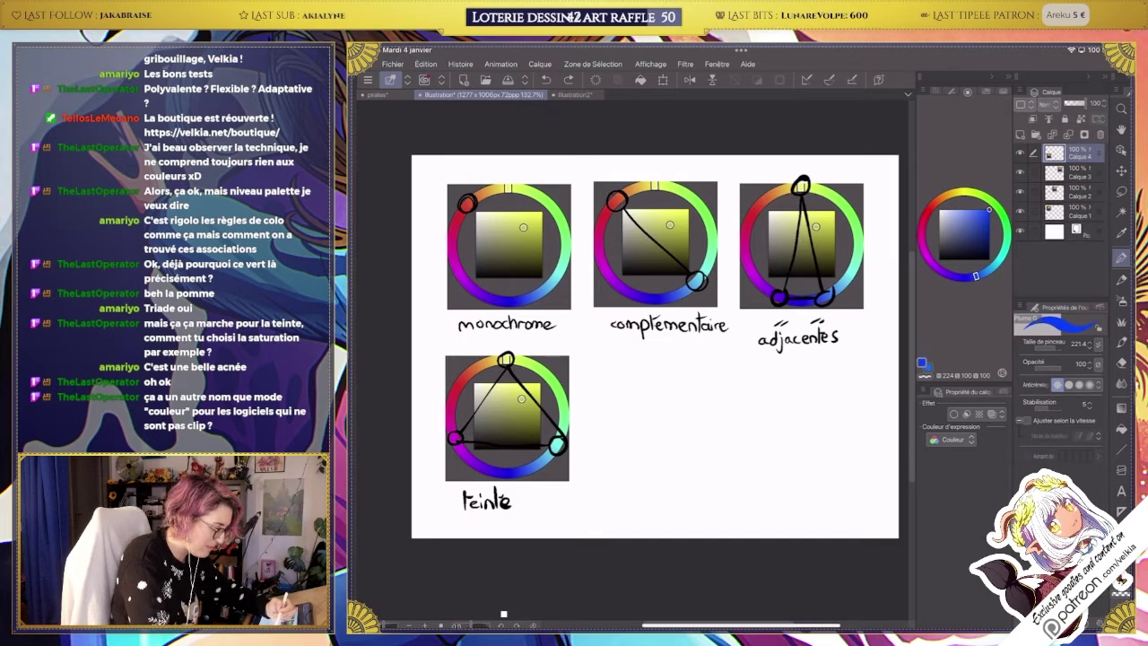
Paste another blank colour wheel and place it next to the "teinte" wheel, below the "complémentaire" one.
key(bracketleft)
key(bracketleft)
key(bracketleft)
key(m)
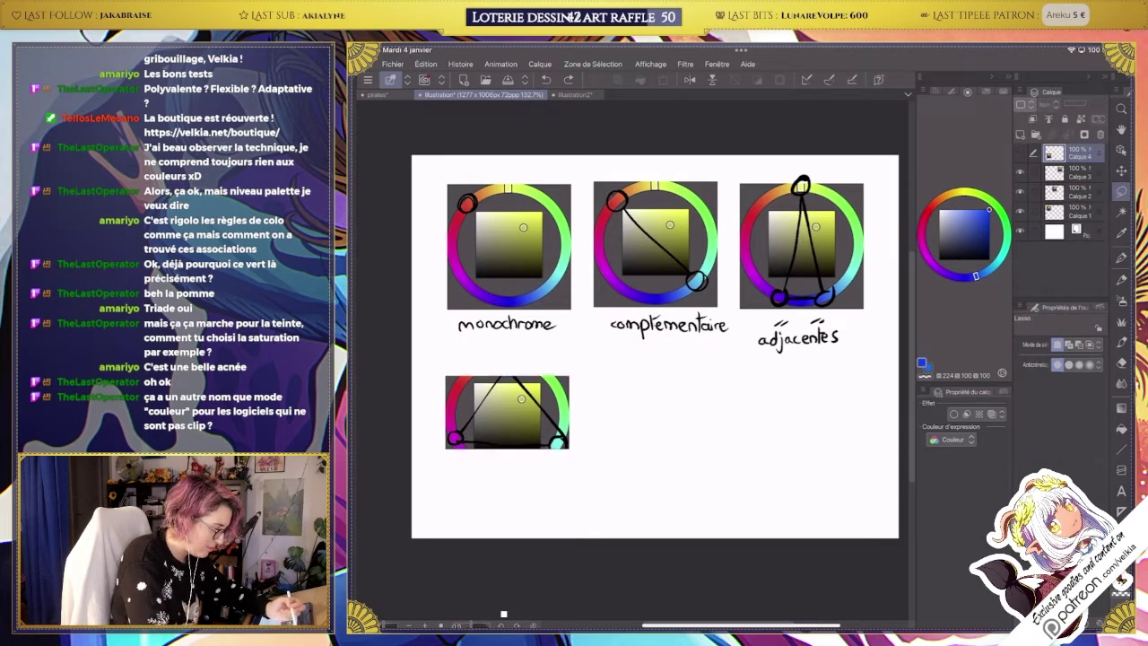
click(425, 64)
click(449, 132)
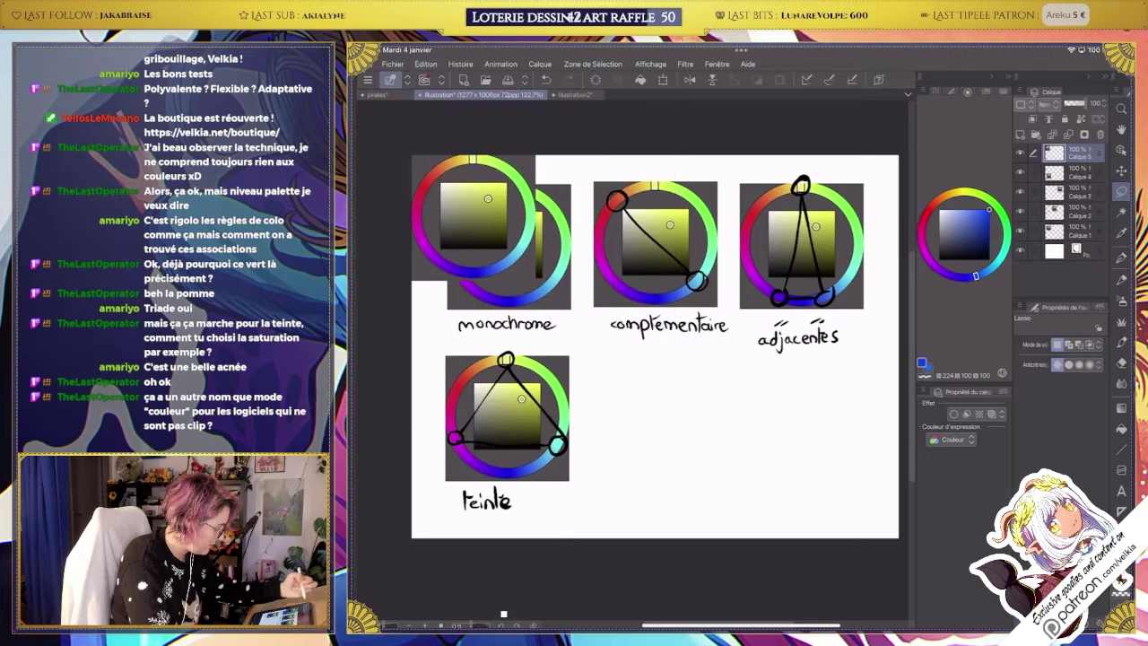
key(k)
drag(490, 161, 676, 361)
Handwrite the label "tétradique" in black with a 12.7 brush under the newly placed colour wheel.
key(p)
key(x)
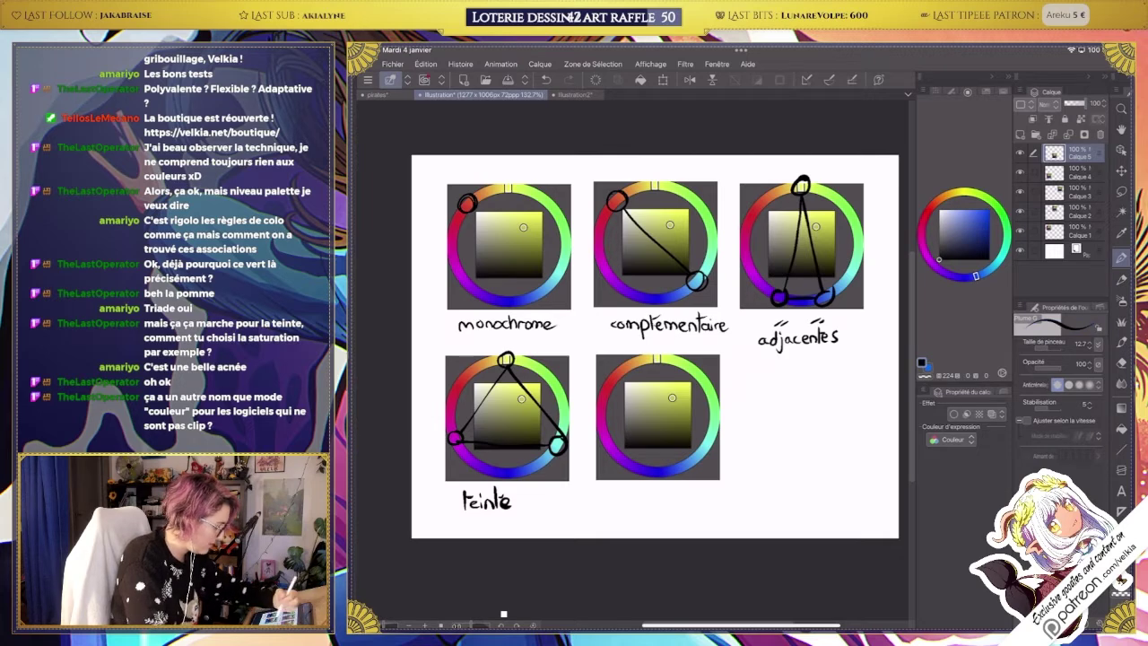
scroll(636, 444, up, 2)
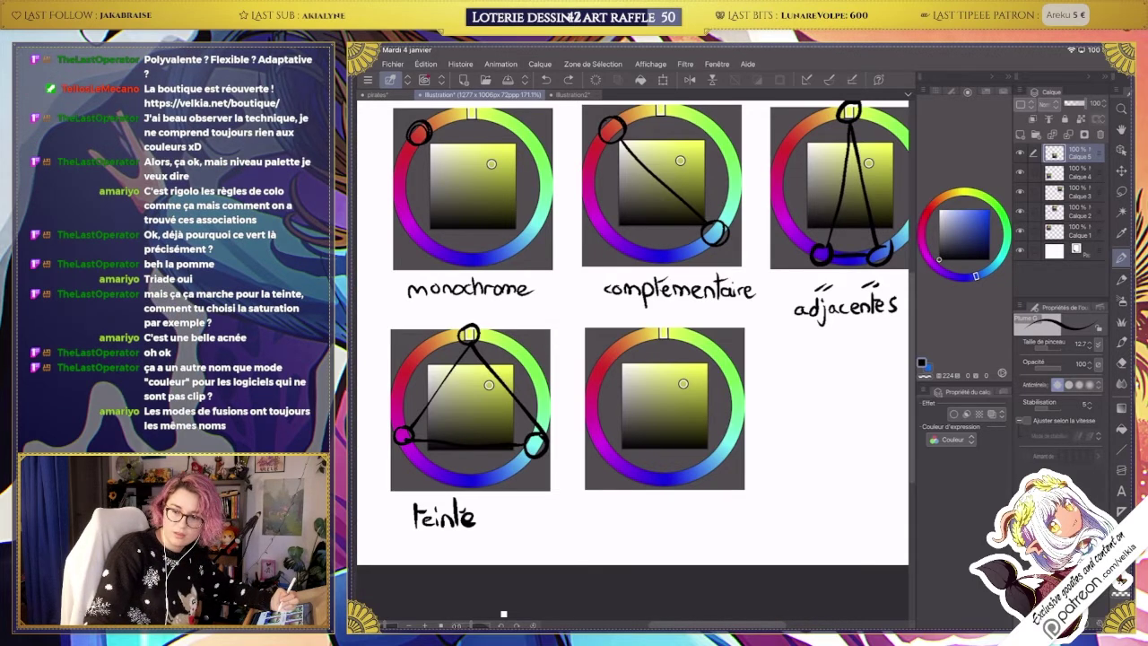
mouse_move(619, 500)
mouse_down()
mouse_move(620, 517)
mouse_move(626, 505)
mouse_up()
drag(627, 511, 634, 515)
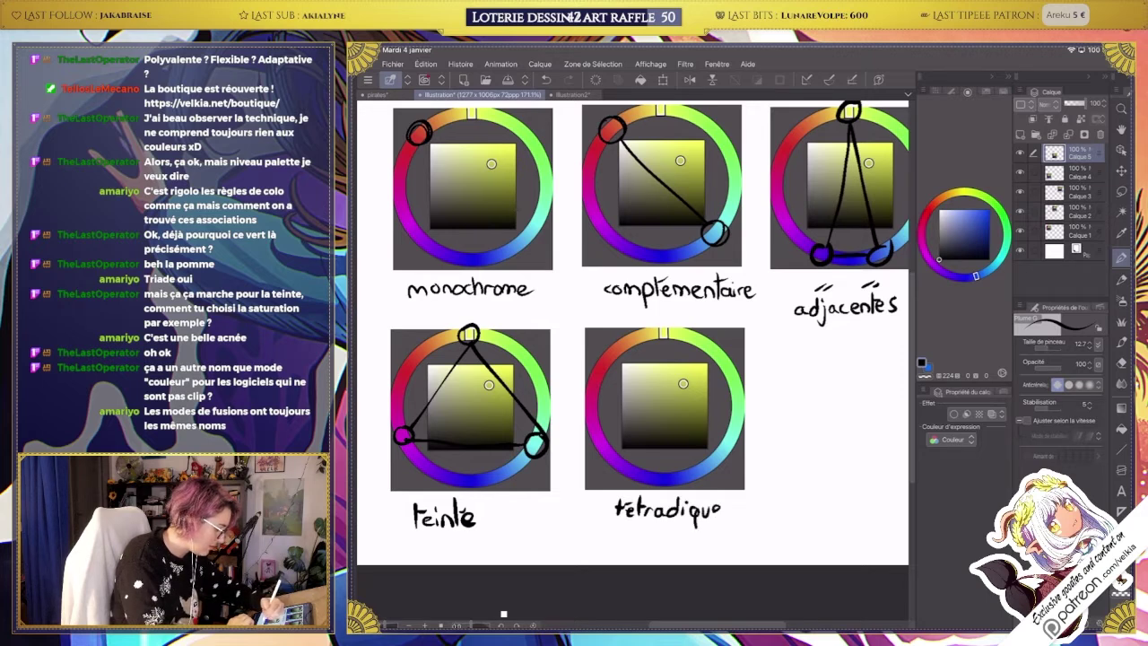
Circle the yellow, orange-red, blue and light-blue hues on the "tétradique" wheel and join the circles into a four-sided shape.
drag(627, 332, 584, 372)
mouse_move(776, 151)
mouse_down()
mouse_move(785, 310)
mouse_move(851, 164)
mouse_move(797, 153)
mouse_up()
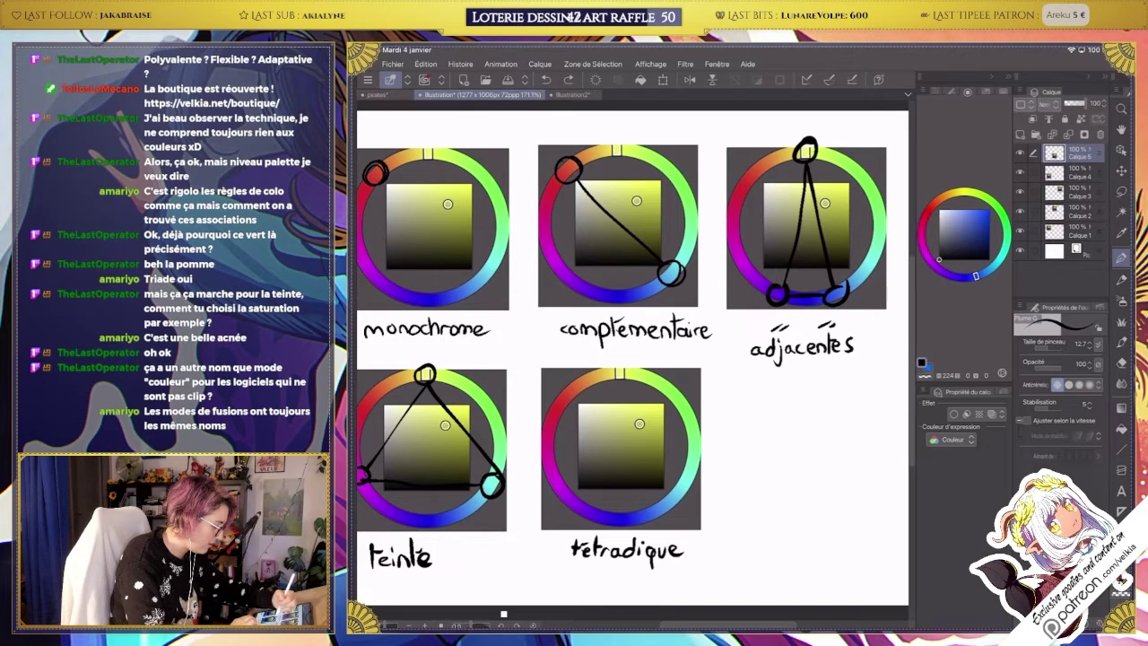
drag(628, 359, 653, 336)
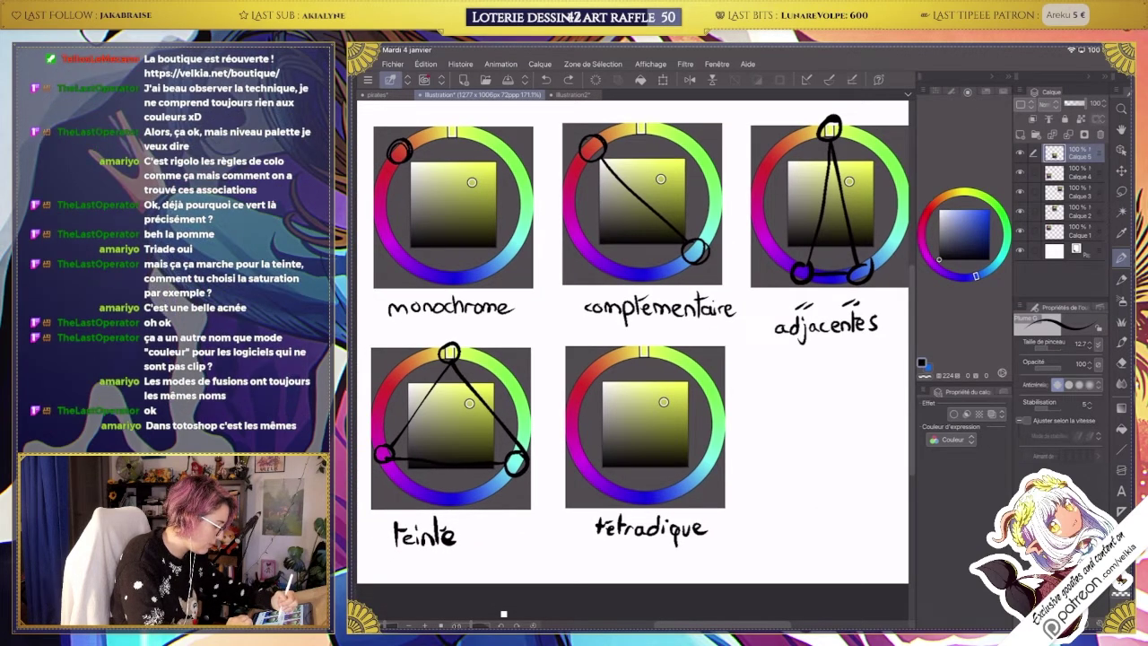
mouse_move(635, 356)
mouse_down()
mouse_move(654, 350)
mouse_move(584, 371)
mouse_up()
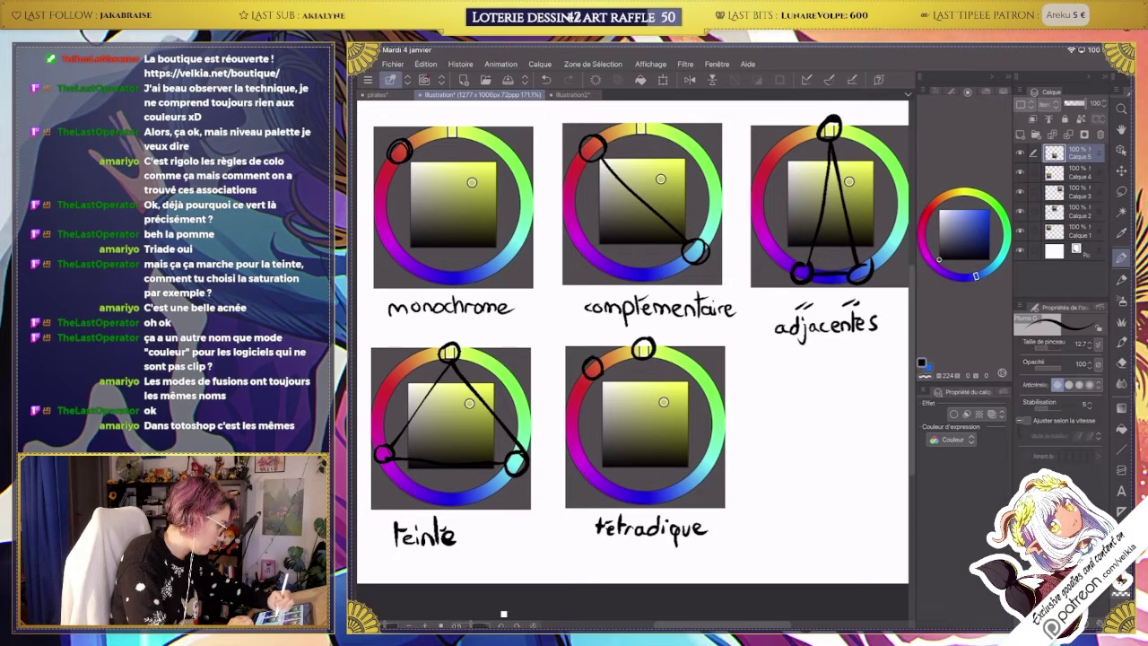
scroll(633, 341, down, 1)
mouse_move(658, 462)
mouse_down()
mouse_move(652, 481)
mouse_move(659, 462)
mouse_move(706, 436)
mouse_up()
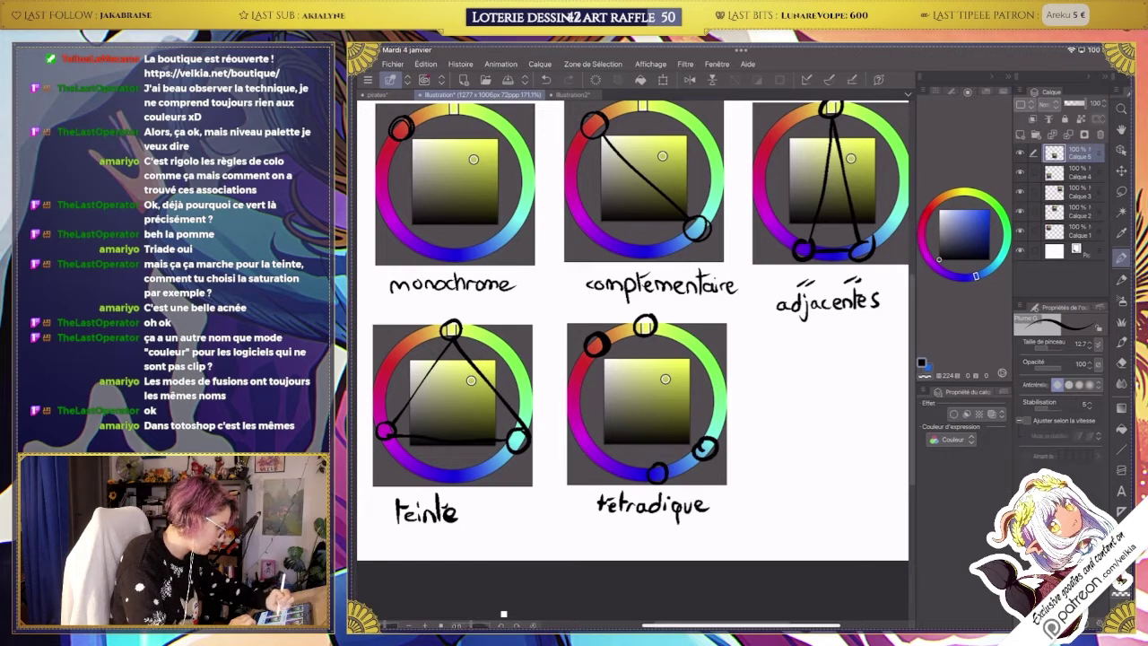
mouse_move(598, 355)
mouse_down()
mouse_move(647, 452)
mouse_move(706, 441)
mouse_move(611, 342)
mouse_up()
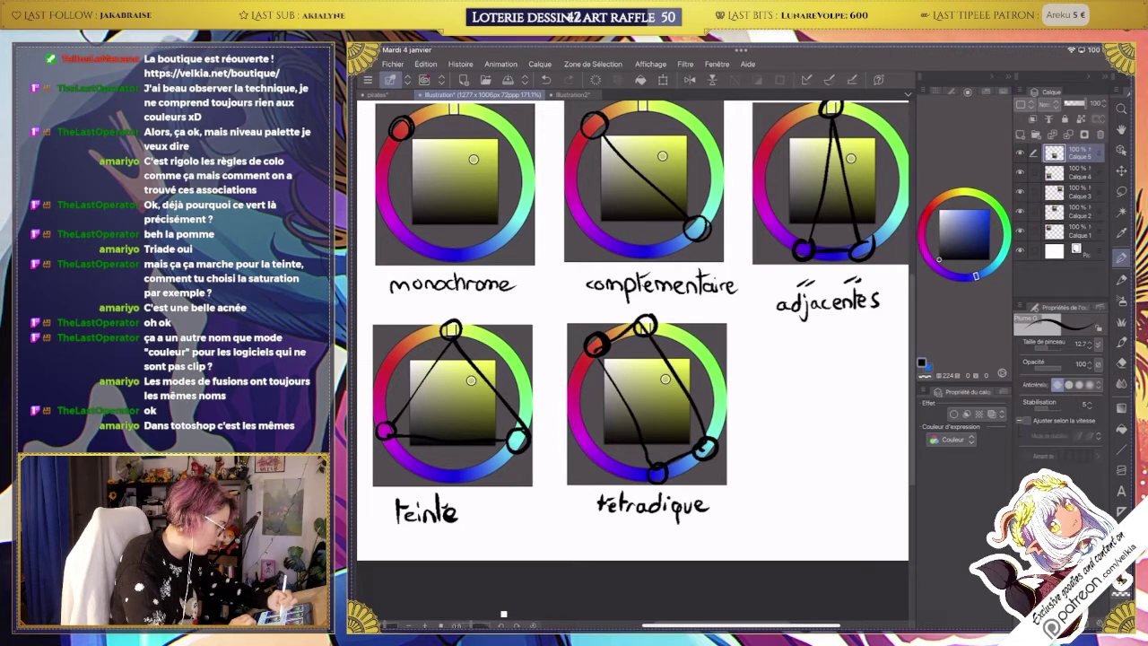
scroll(679, 361, down, 2)
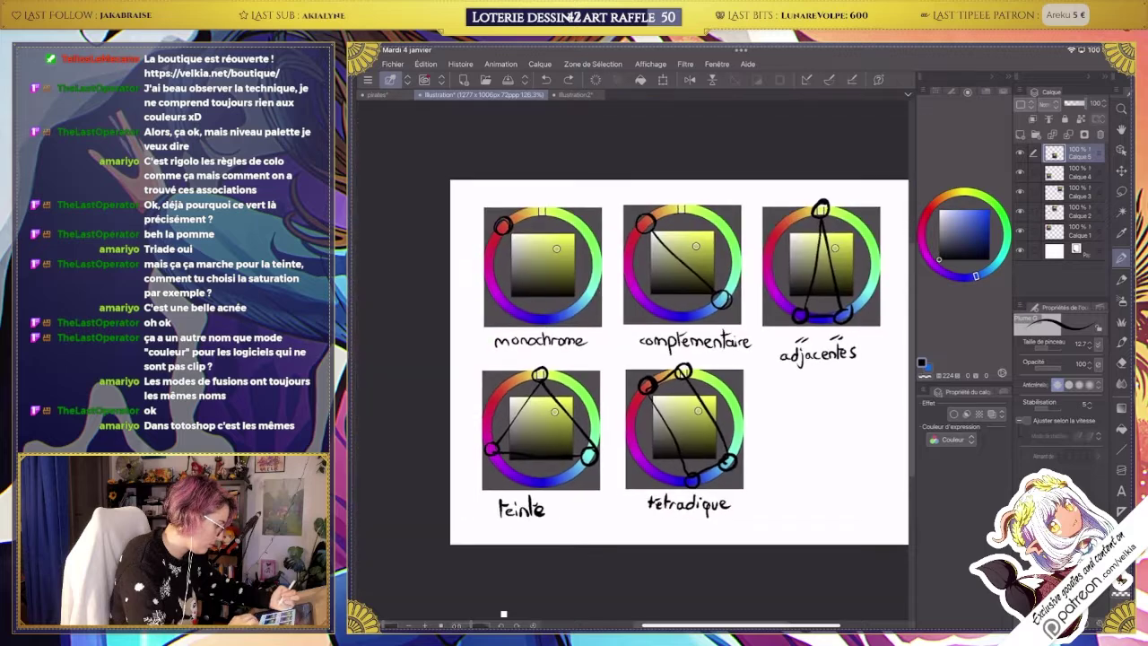
Examine the four marked hues on the "tétradique" wheel up close and alongside the other colour wheels.
click(425, 64)
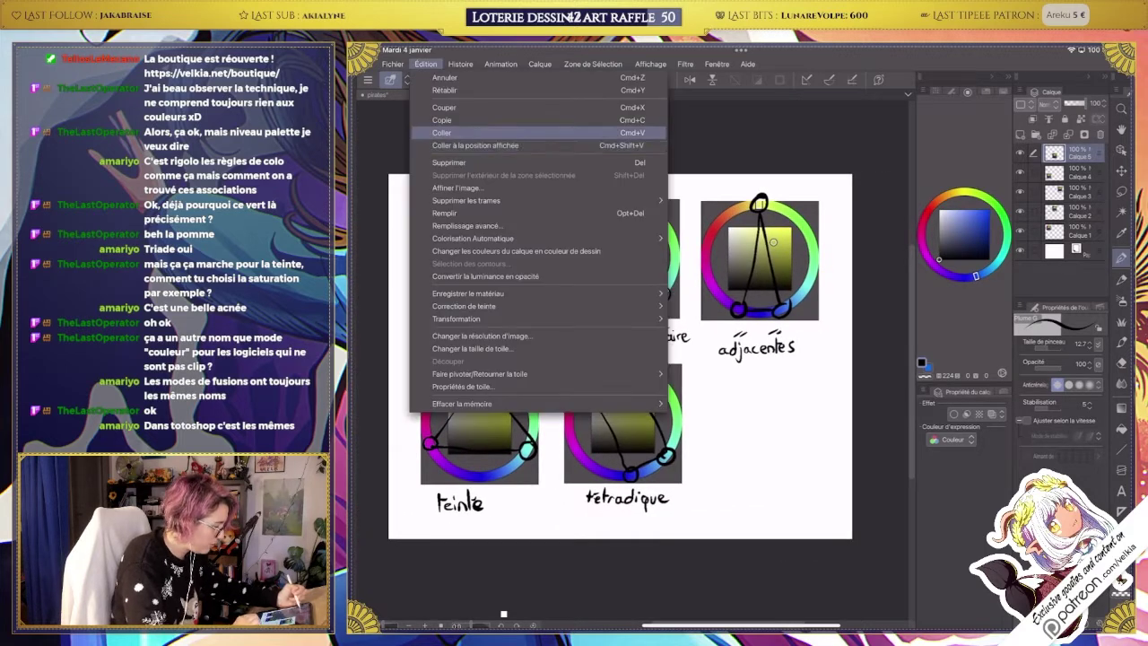
key(Escape)
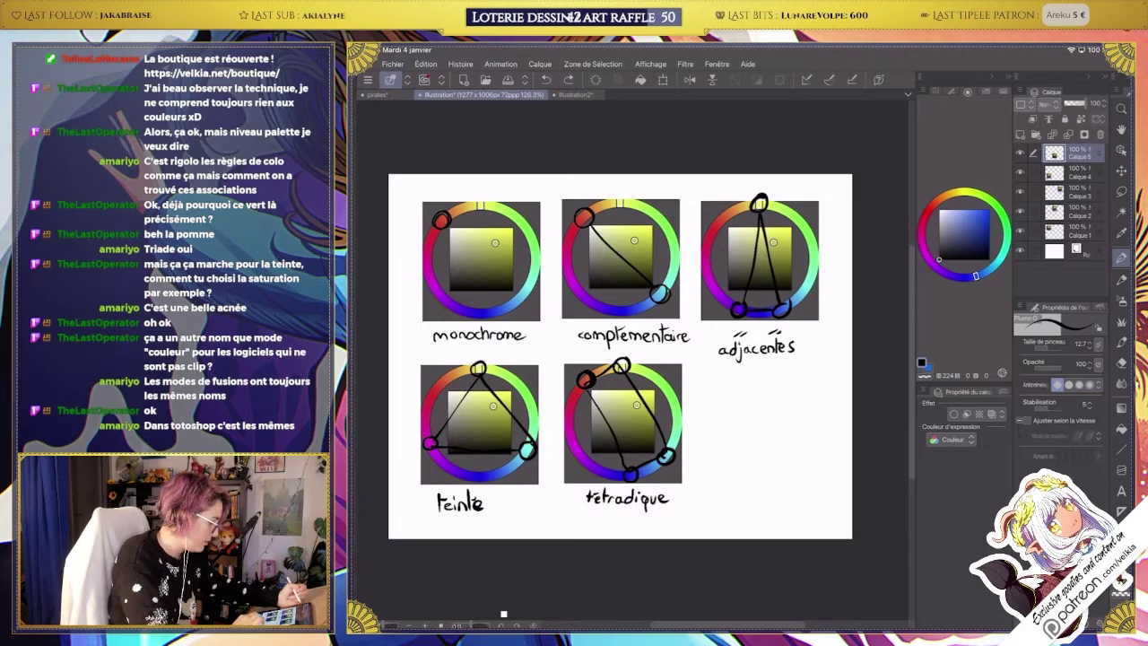
scroll(694, 480, up, 3)
scroll(799, 504, down, 1)
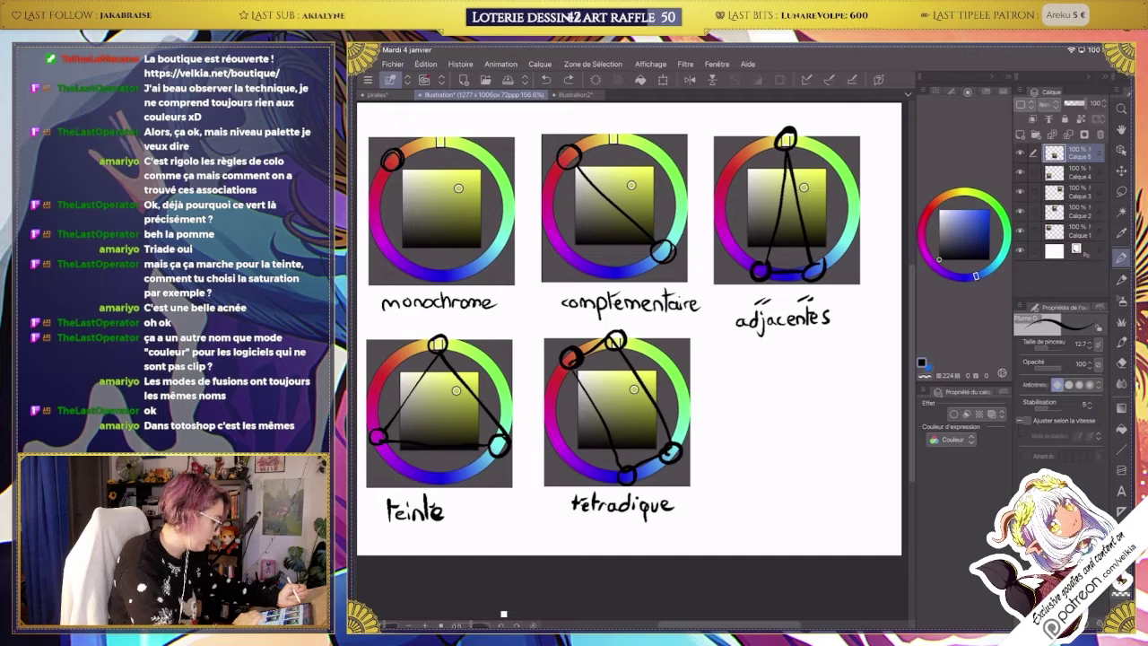
scroll(623, 451, up, 5)
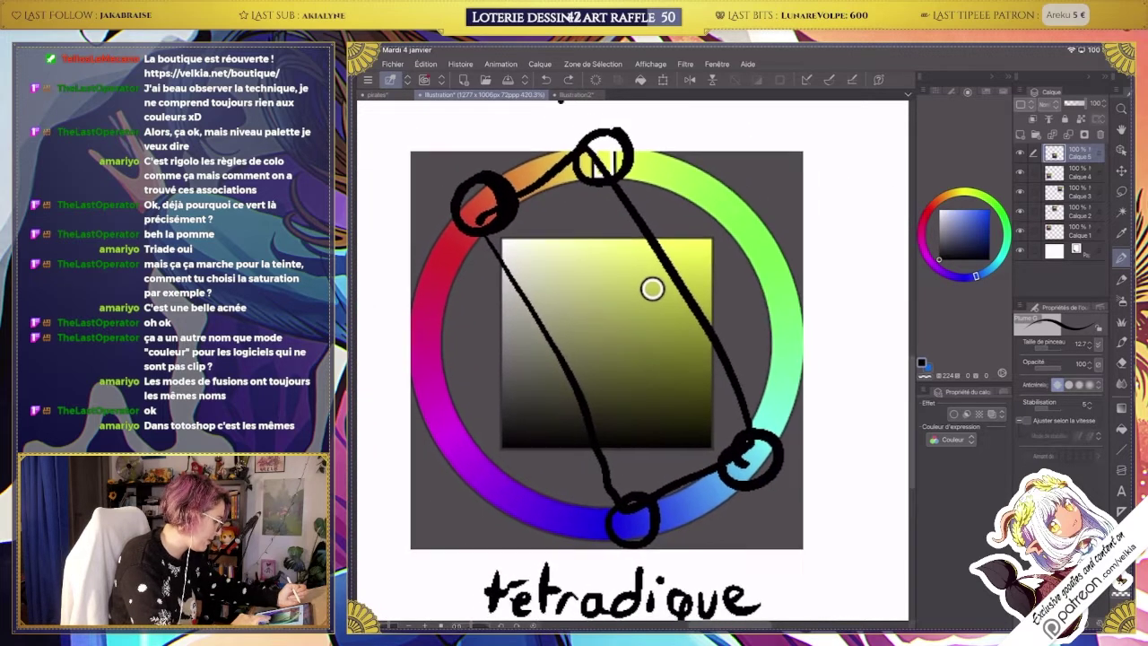
scroll(692, 477, down, 4)
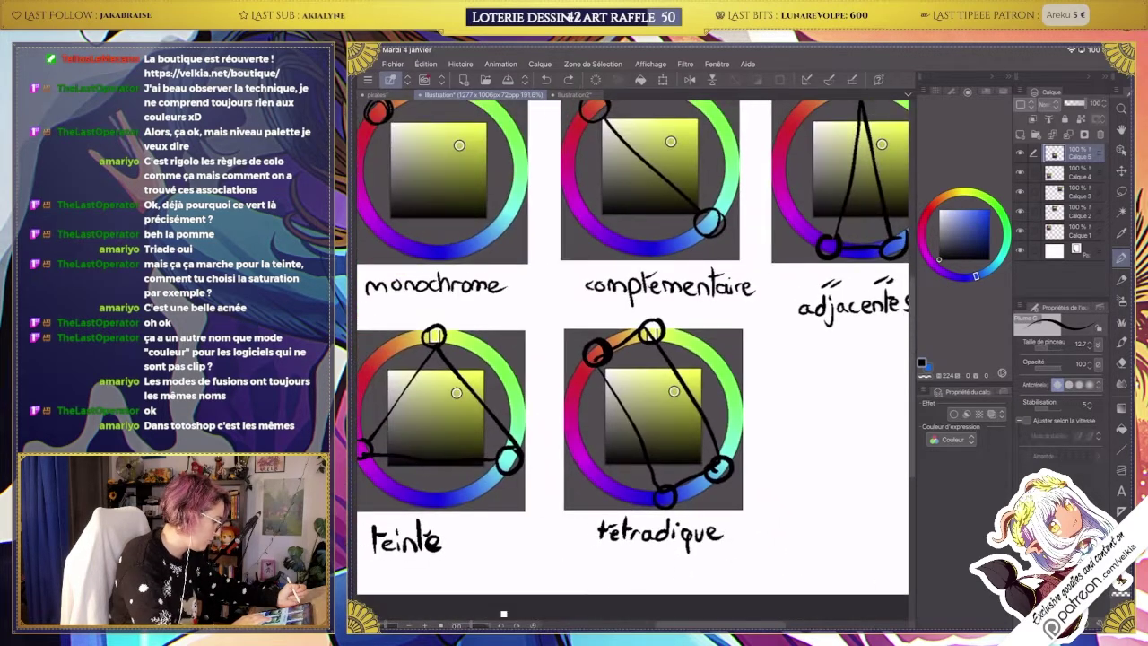
scroll(688, 474, up, 2)
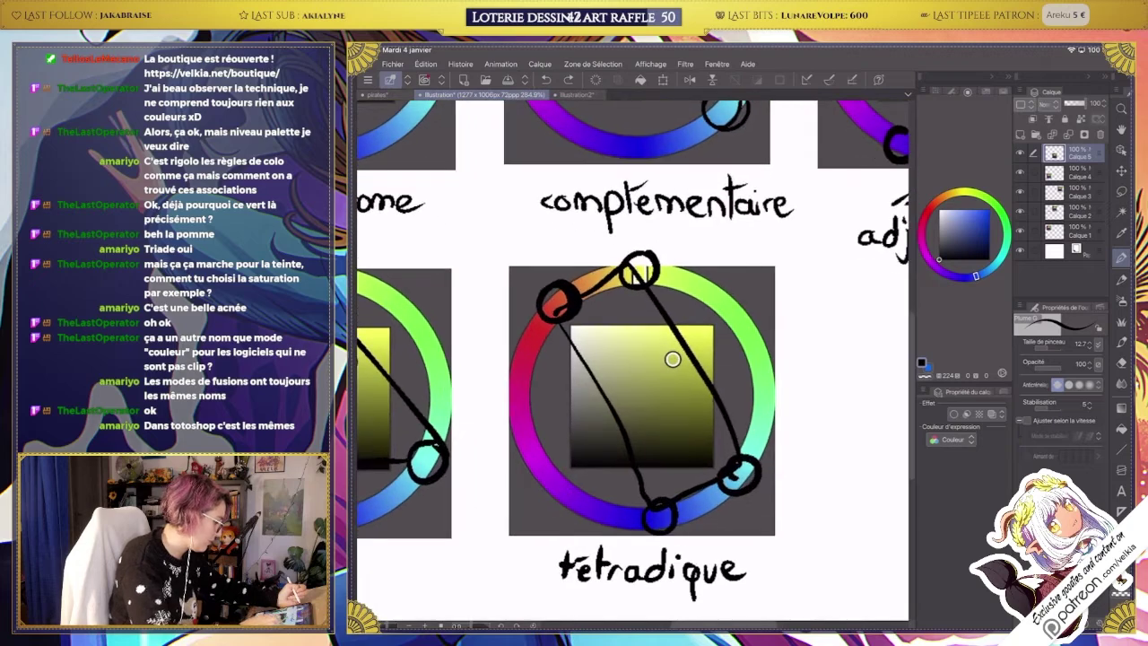
Review the five annotated colour wheels side by side, from "monochrome" to "tétradique".
mouse_move(976, 275)
mouse_down()
mouse_move(990, 199)
mouse_move(996, 233)
mouse_move(942, 271)
mouse_move(964, 277)
mouse_up()
scroll(632, 359, down, 3)
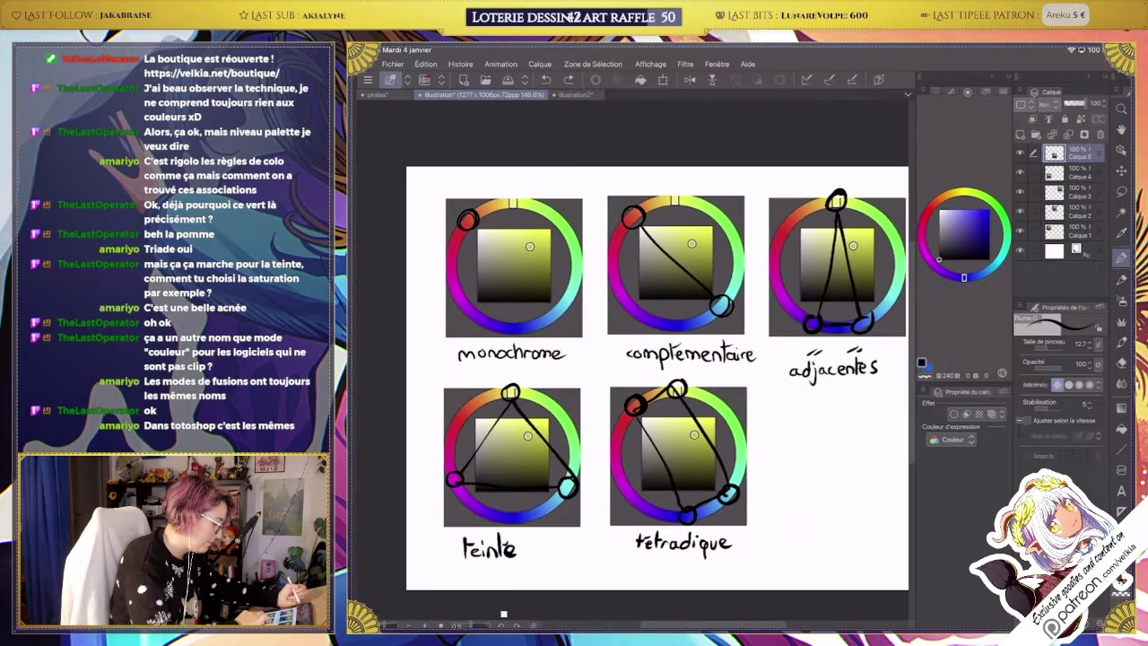
drag(655, 377, 612, 390)
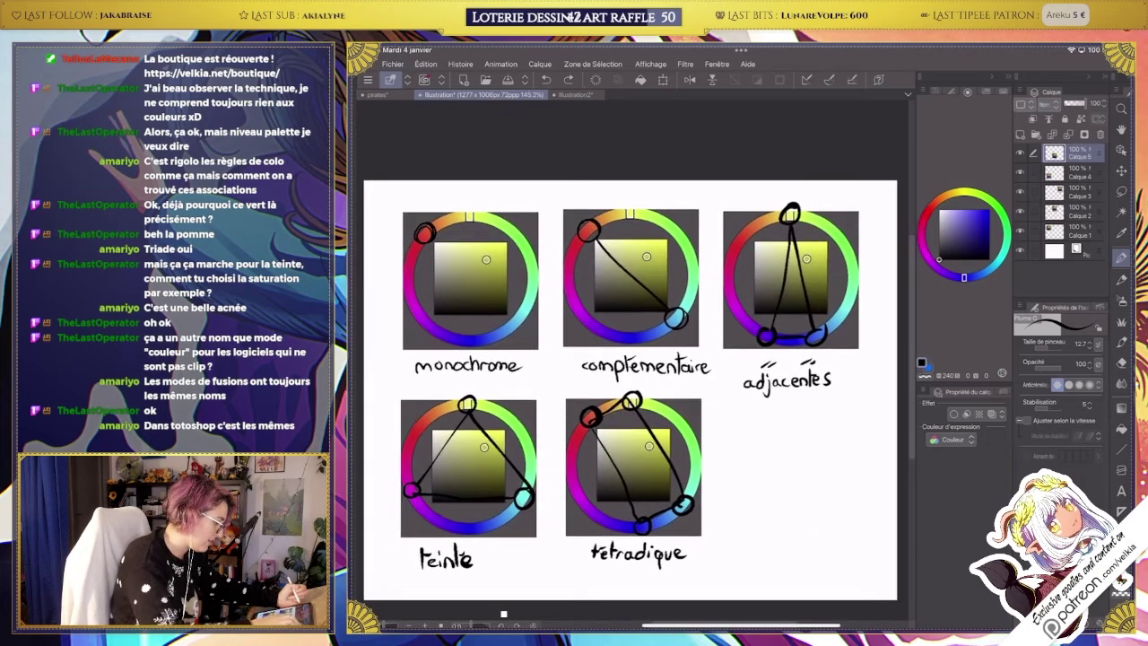
scroll(628, 386, up, 2)
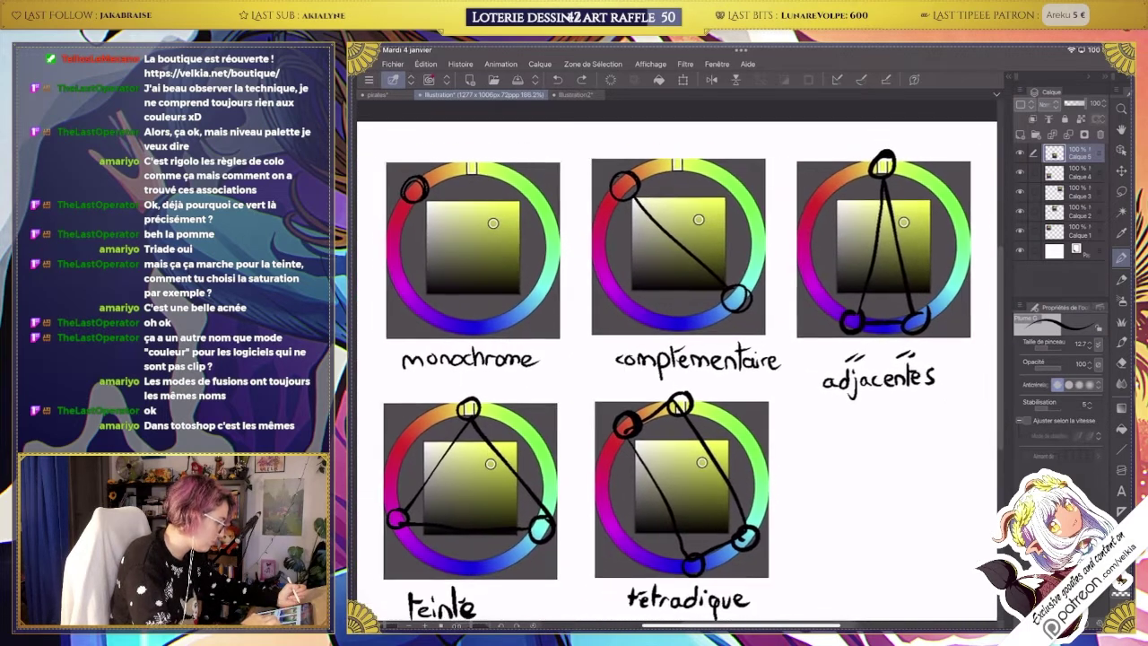
drag(682, 377, 684, 357)
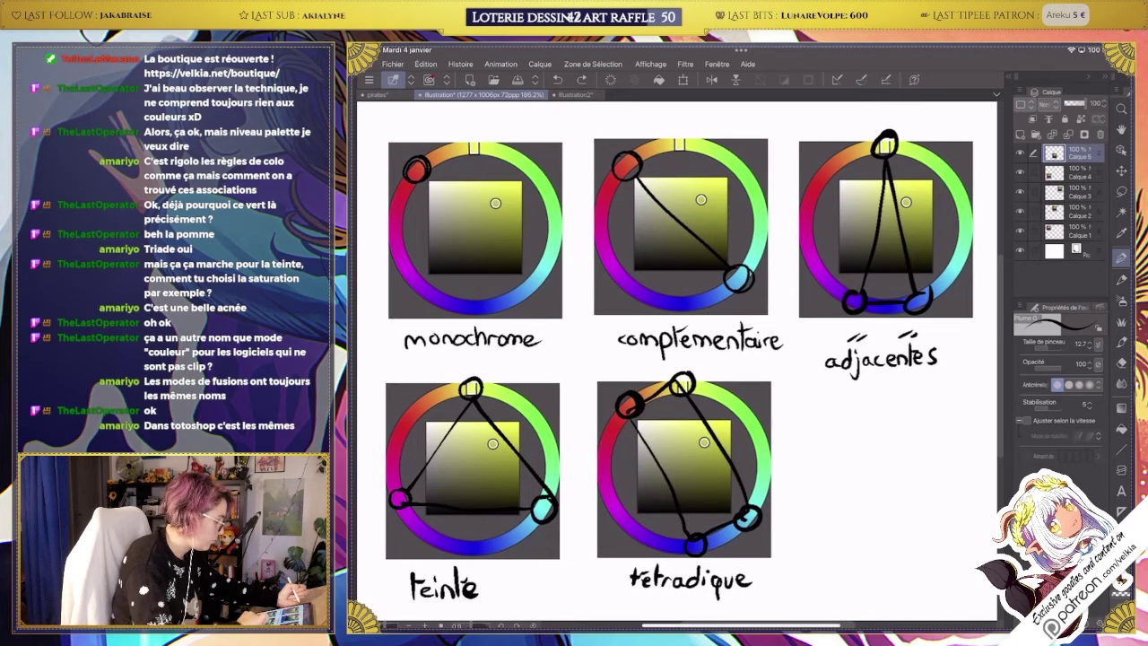
mouse_move(918, 481)
mouse_down()
mouse_move(915, 469)
mouse_move(1059, 589)
mouse_move(1071, 640)
mouse_move(1135, 645)
mouse_up()
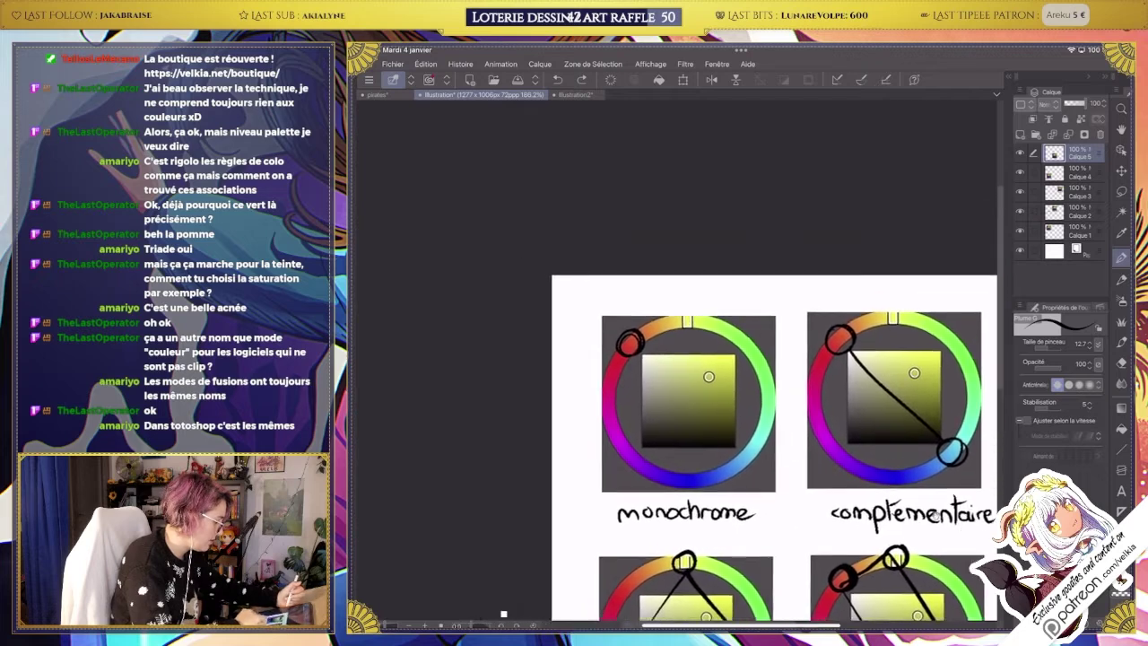
Examine the marked hues on the "monochrome" and "complémentaire" wheels up close, and return to the whole set of wheels.
scroll(685, 440, up, 5)
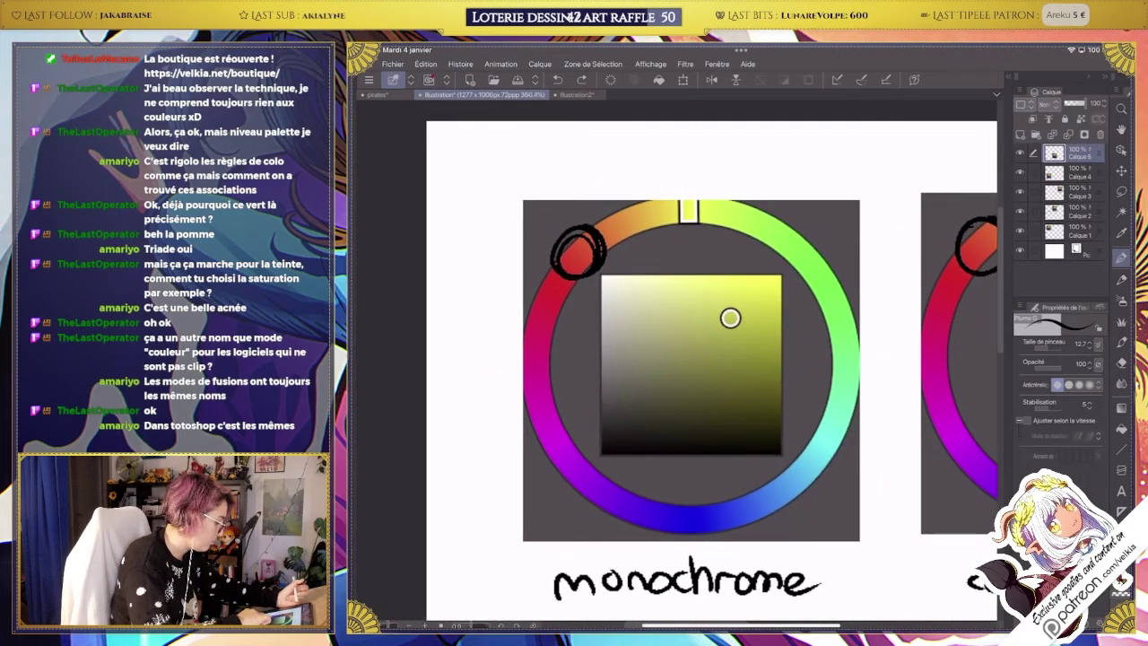
scroll(677, 372, right, 5)
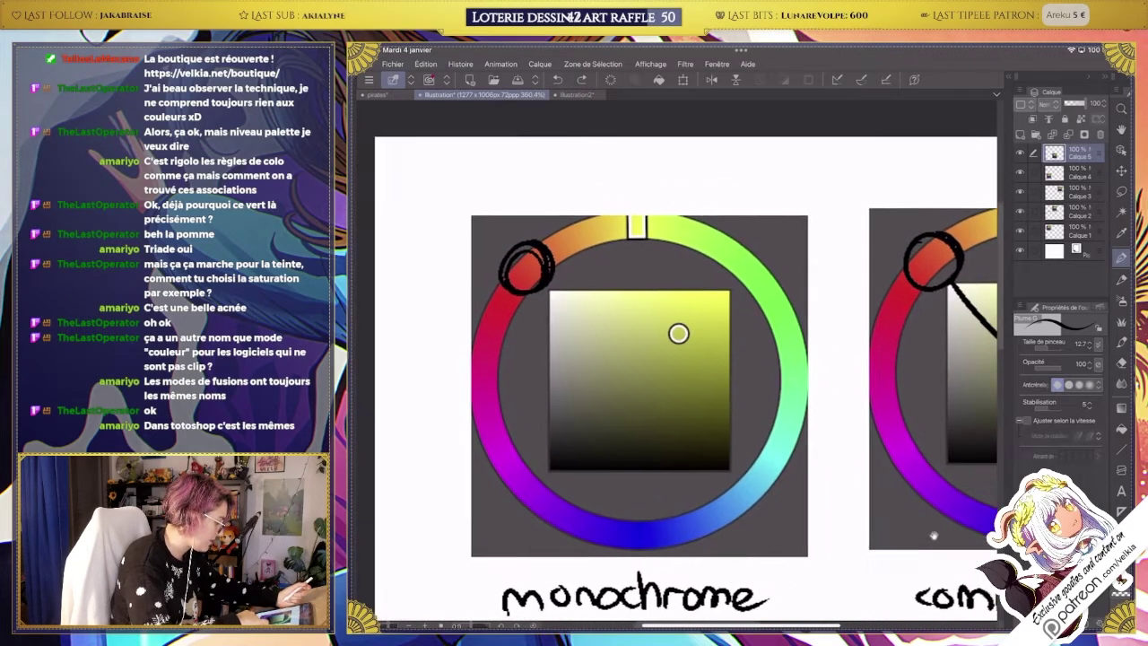
scroll(867, 525, left, 2)
scroll(867, 525, up, 2)
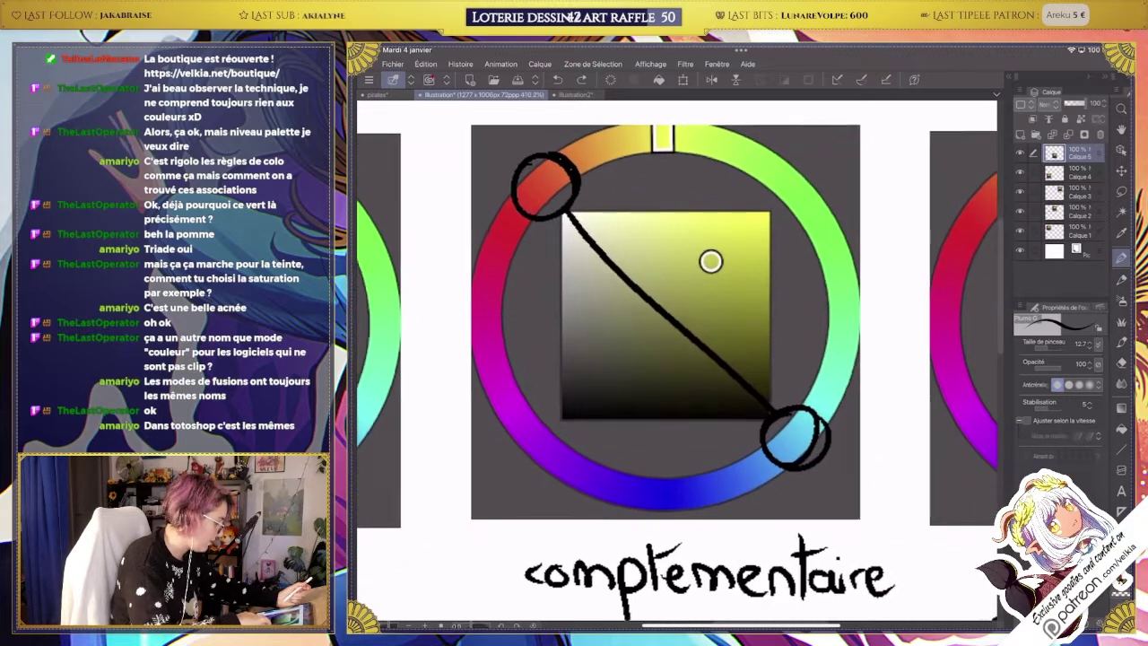
scroll(694, 338, down, 1)
scroll(697, 341, down, 2)
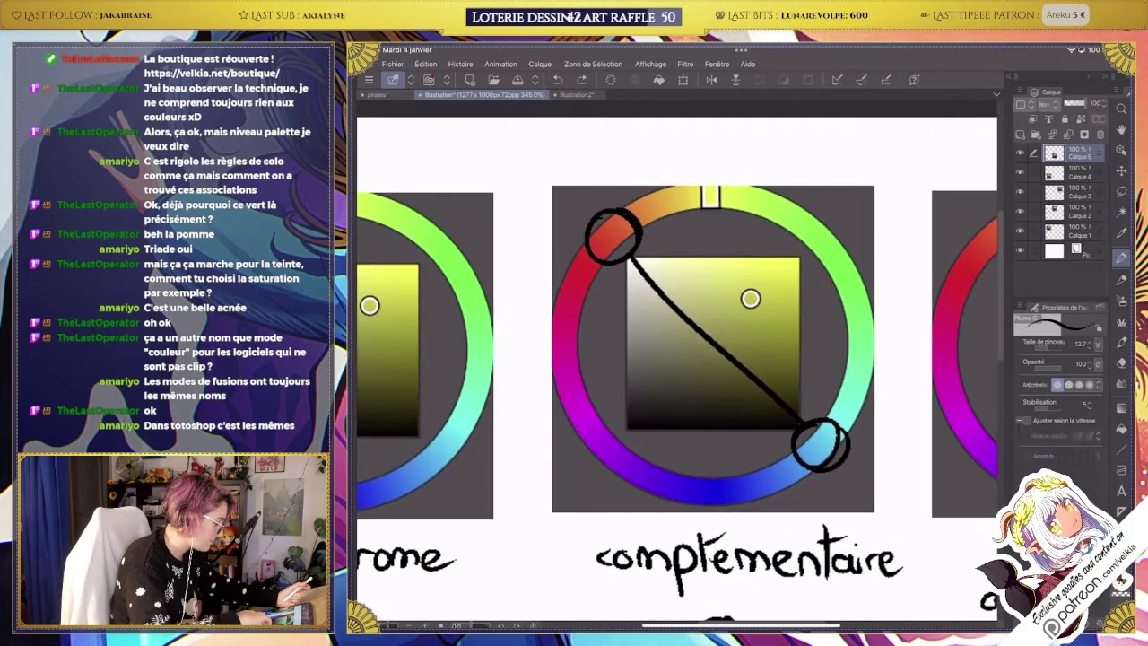
scroll(911, 464, down, 8)
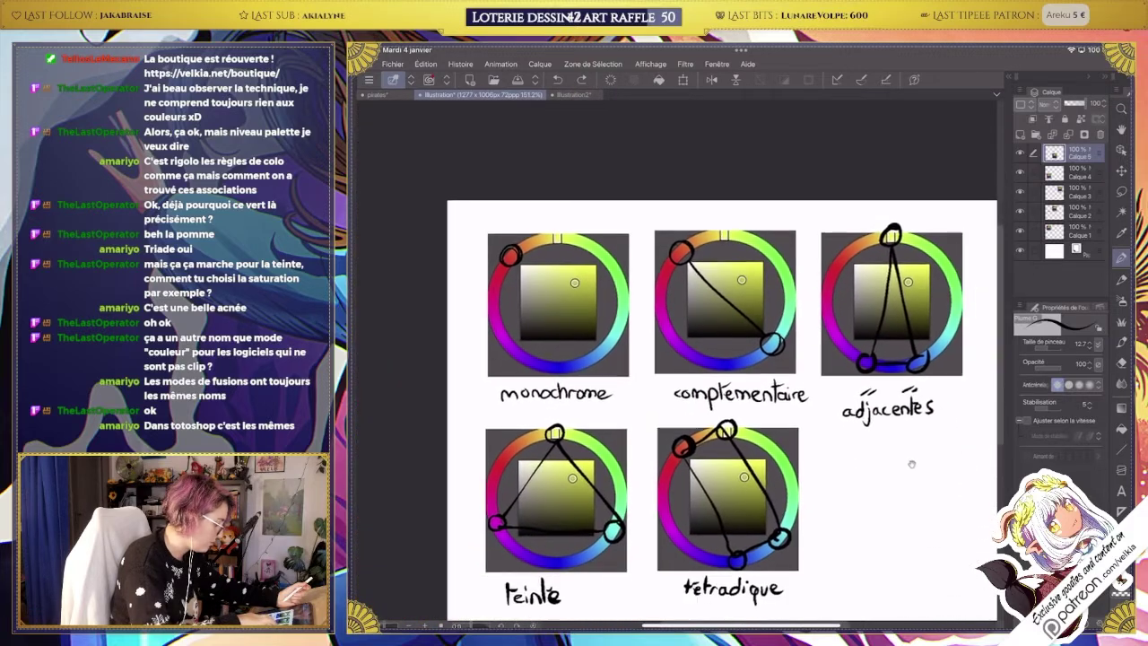
drag(911, 464, 885, 426)
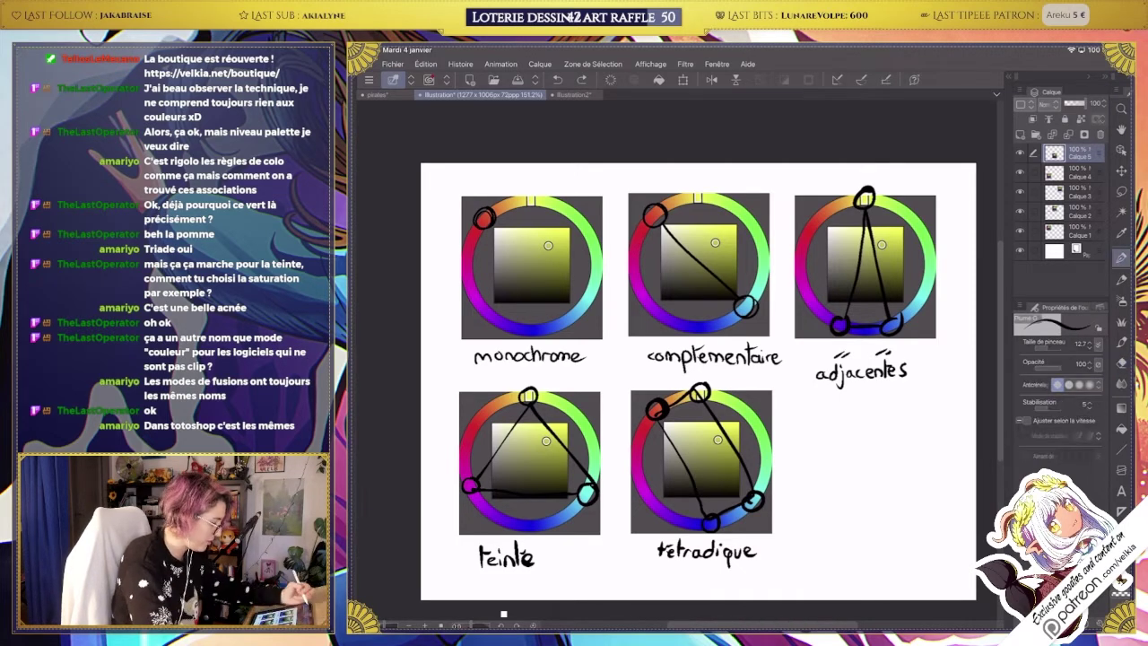
Compare the pirates illustration with the annotated colour wheels, moving the hue selector from blue to the red of the scarf.
key(ctrl+shift+Tab)
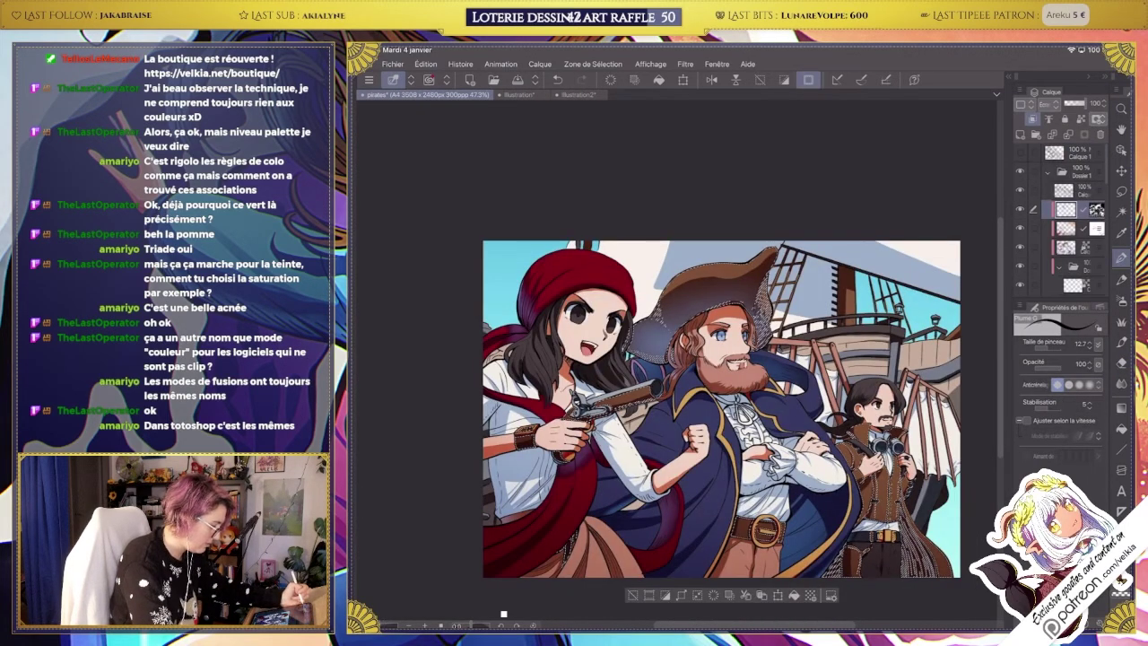
key(F5)
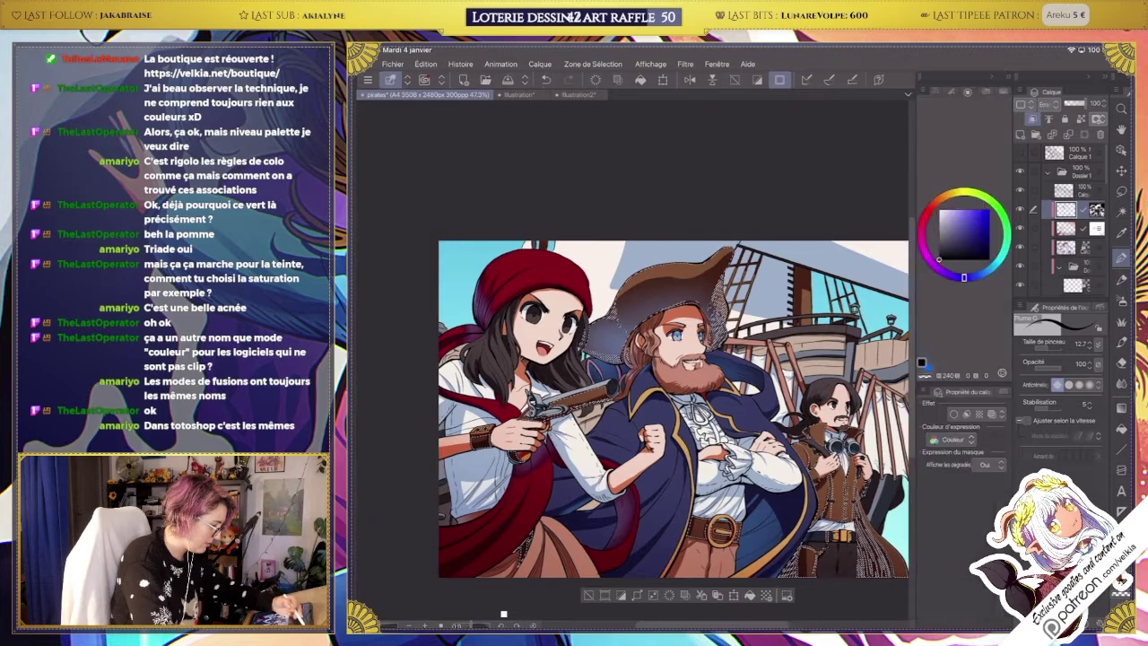
mouse_move(964, 277)
mouse_down()
mouse_move(927, 212)
mouse_move(963, 190)
mouse_move(930, 209)
mouse_up()
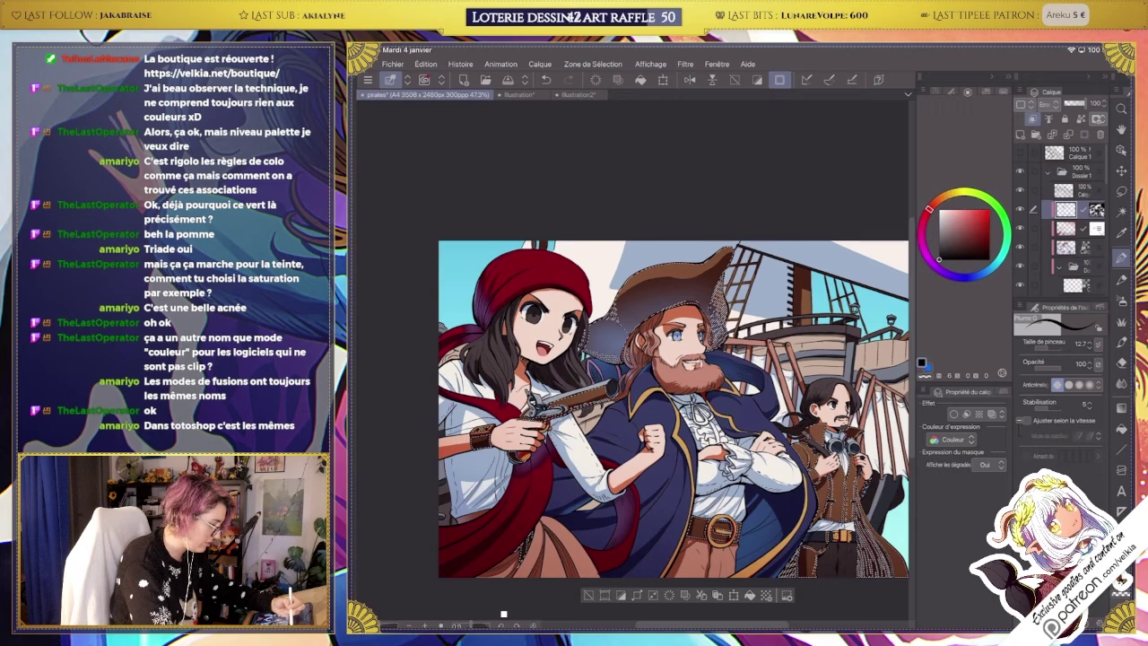
click(520, 94)
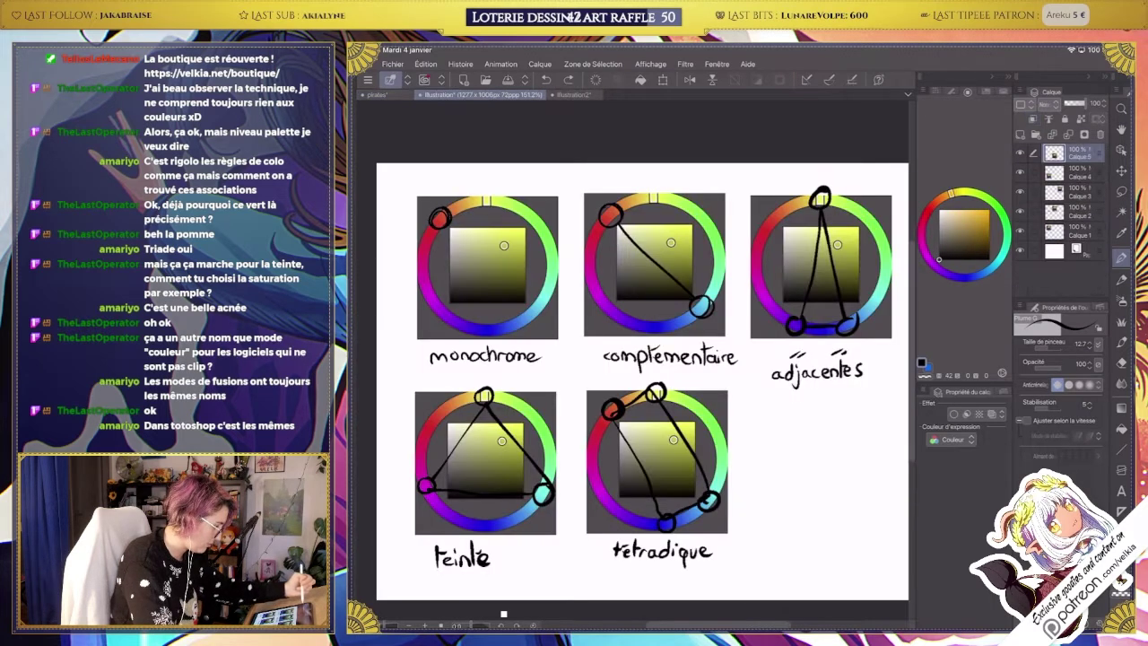
click(377, 94)
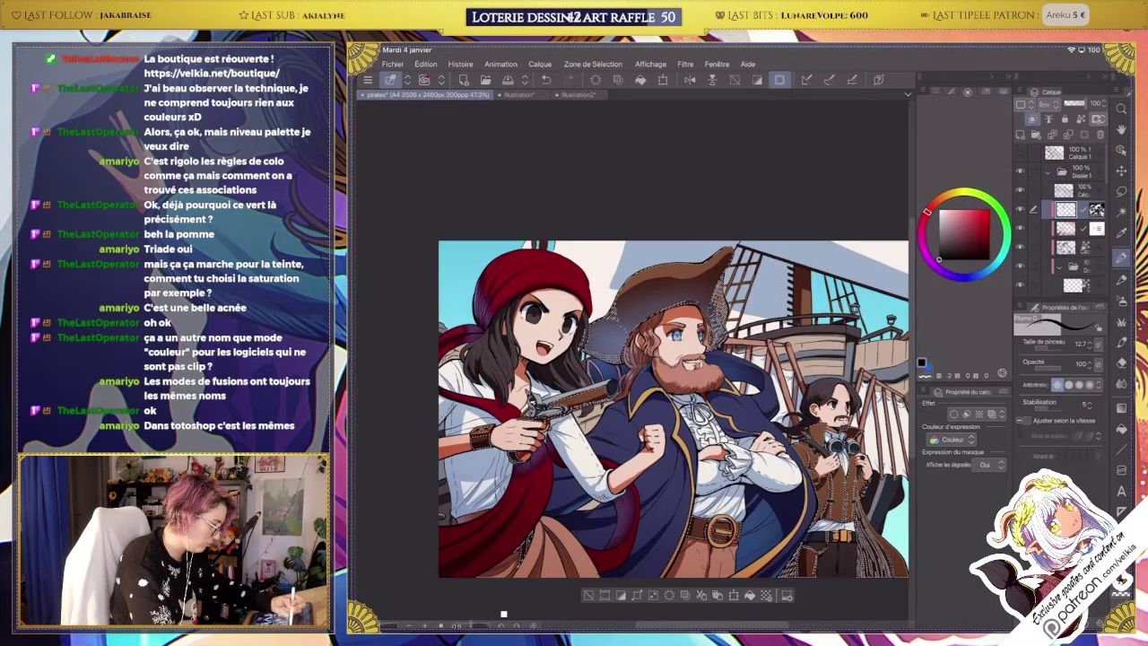
drag(927, 212, 926, 214)
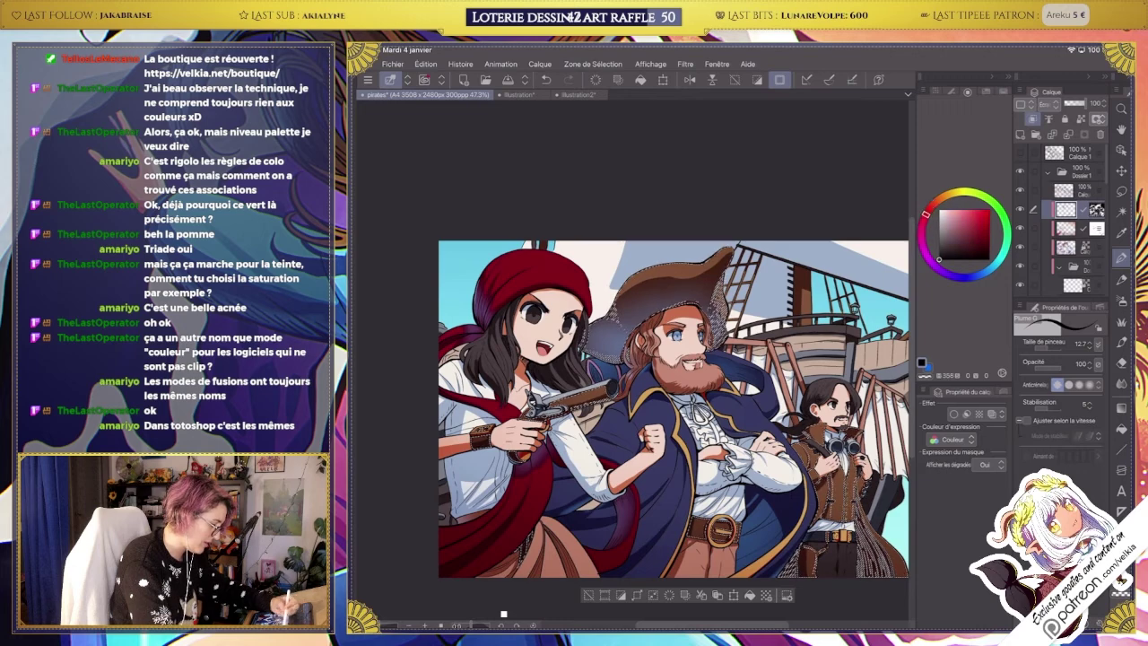
Add a touch of soft shading to the brown-coated pirate on the shading layer with the Doux airbrush at size 114.4.
key(b)
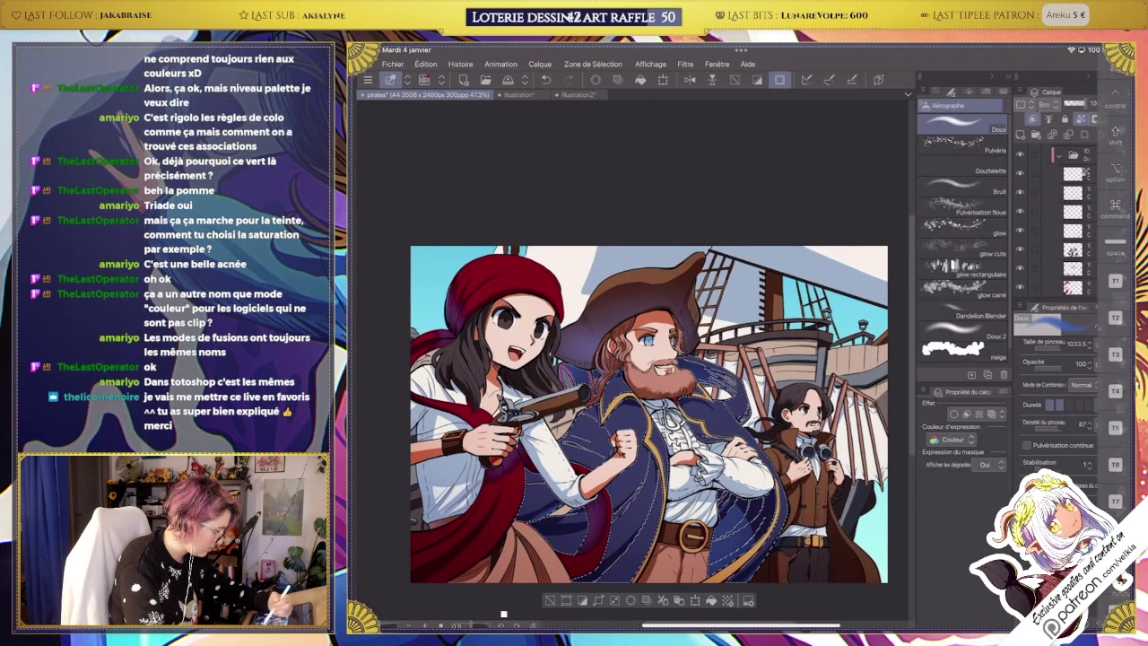
click(1066, 185)
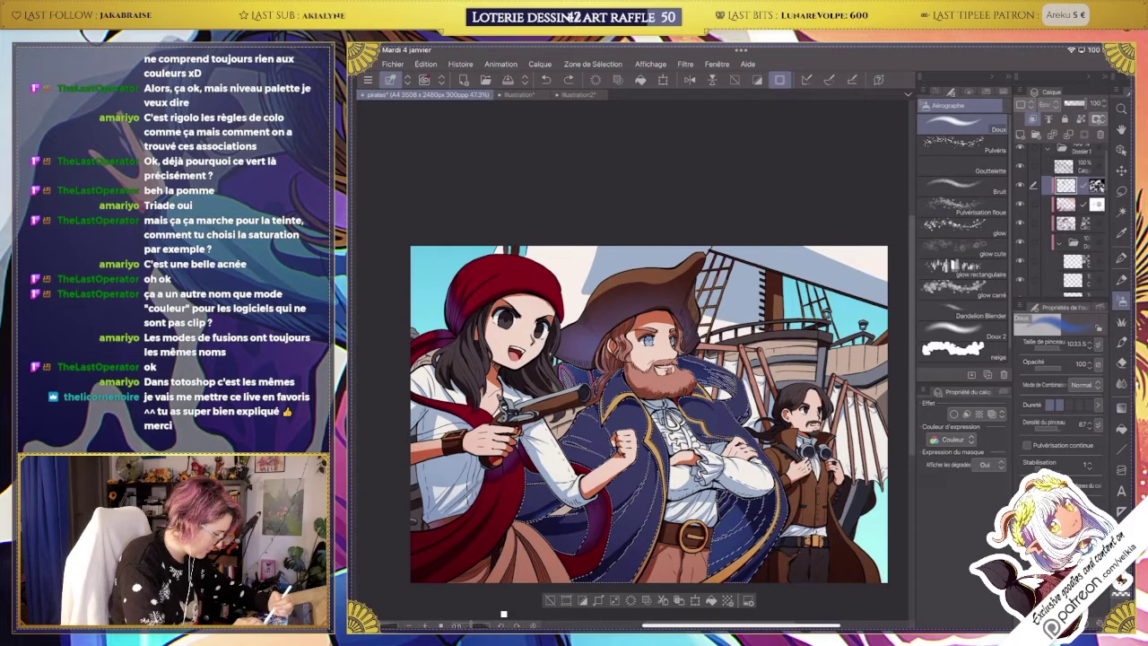
scroll(622, 384, up, 1)
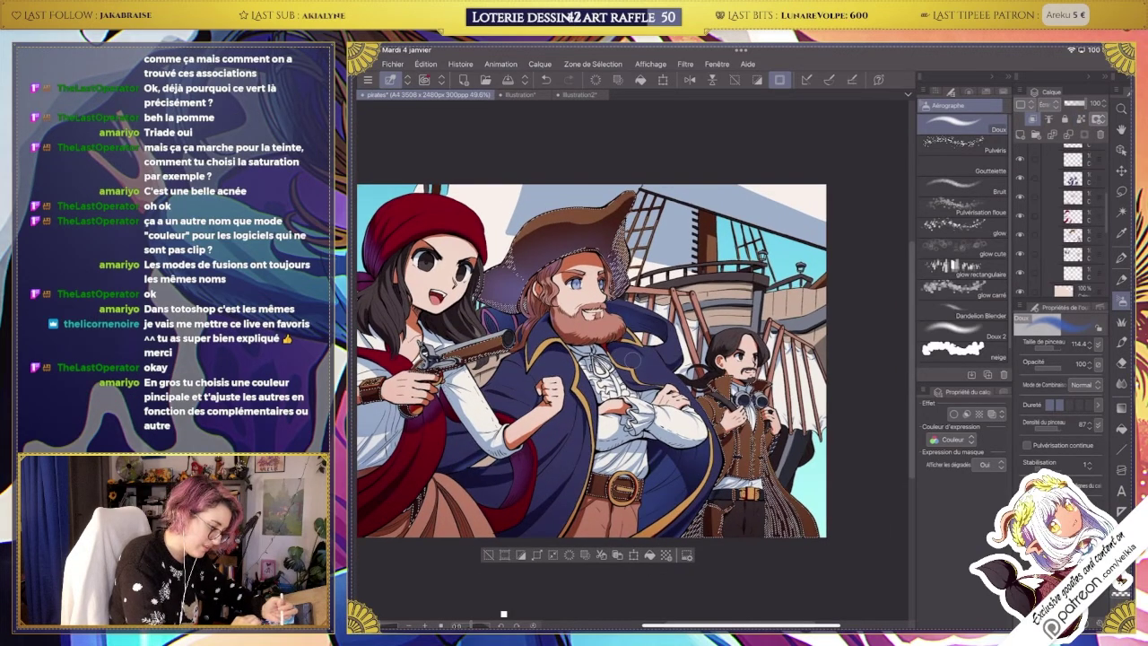
scroll(594, 358, up, 2)
scroll(594, 359, up, 1)
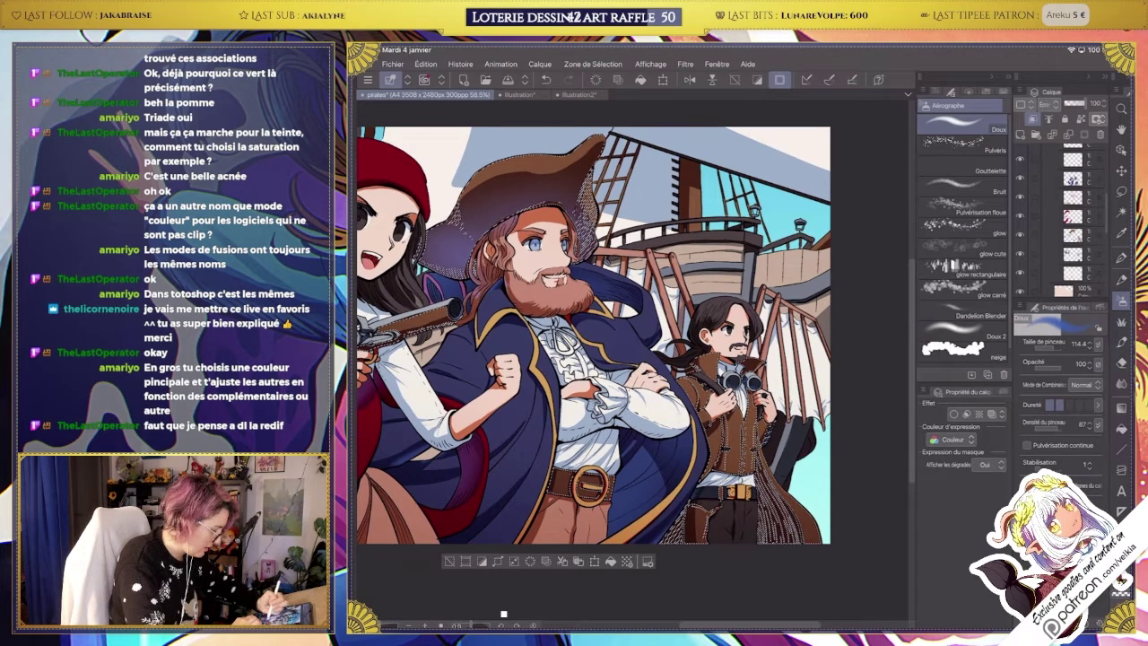
scroll(608, 322, up, 2)
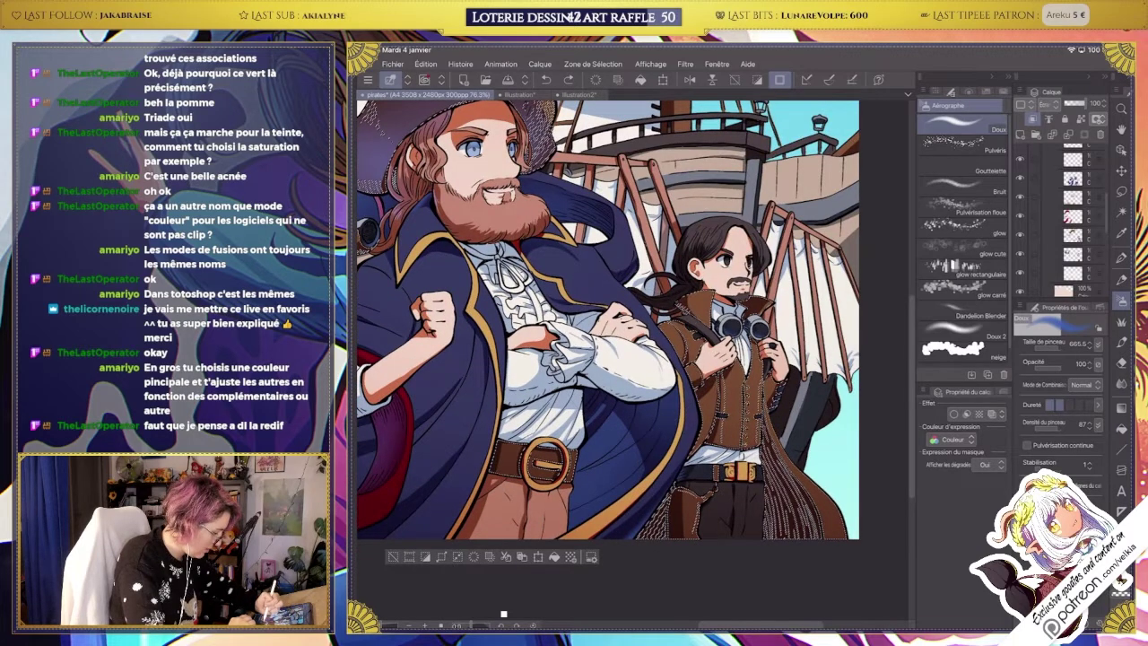
key(e)
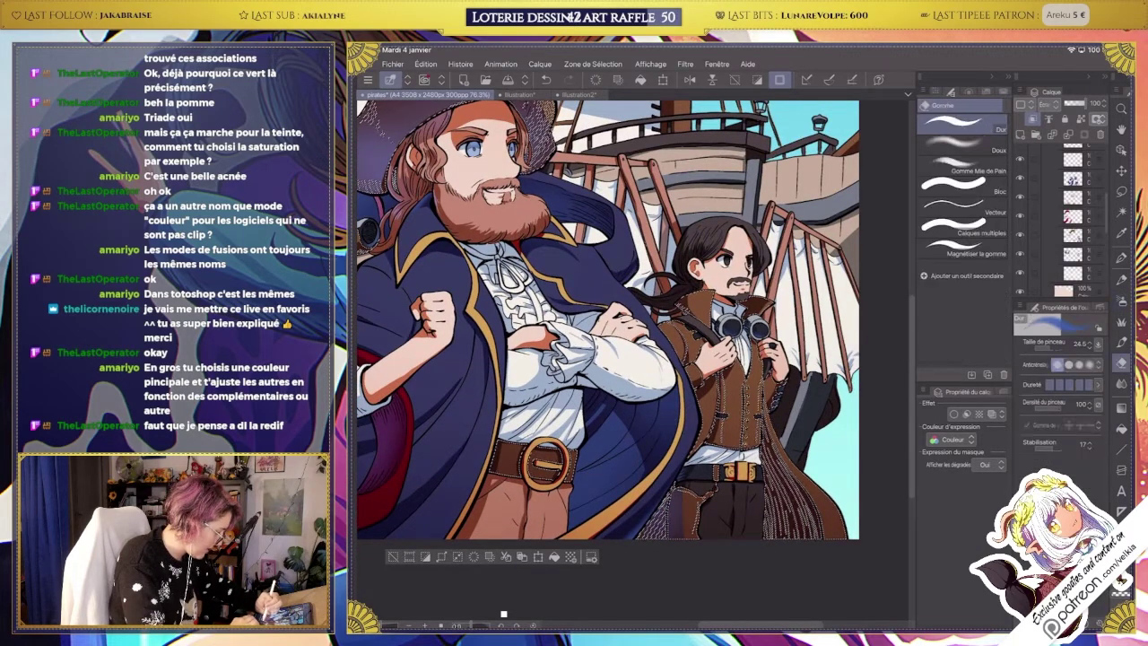
key(b)
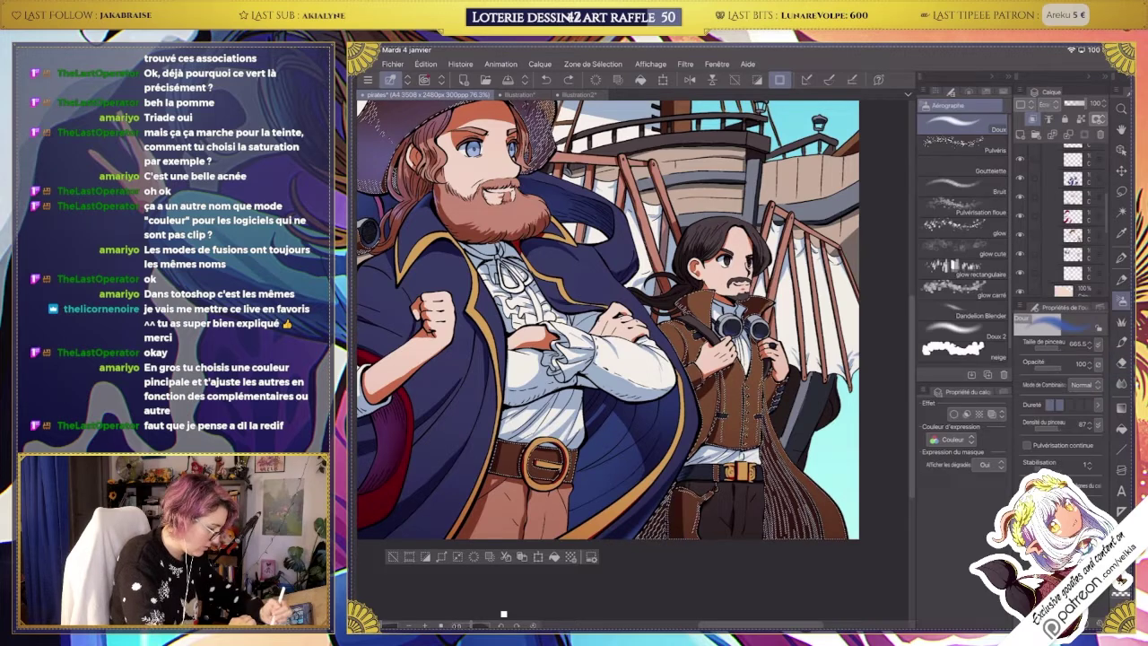
click(789, 448)
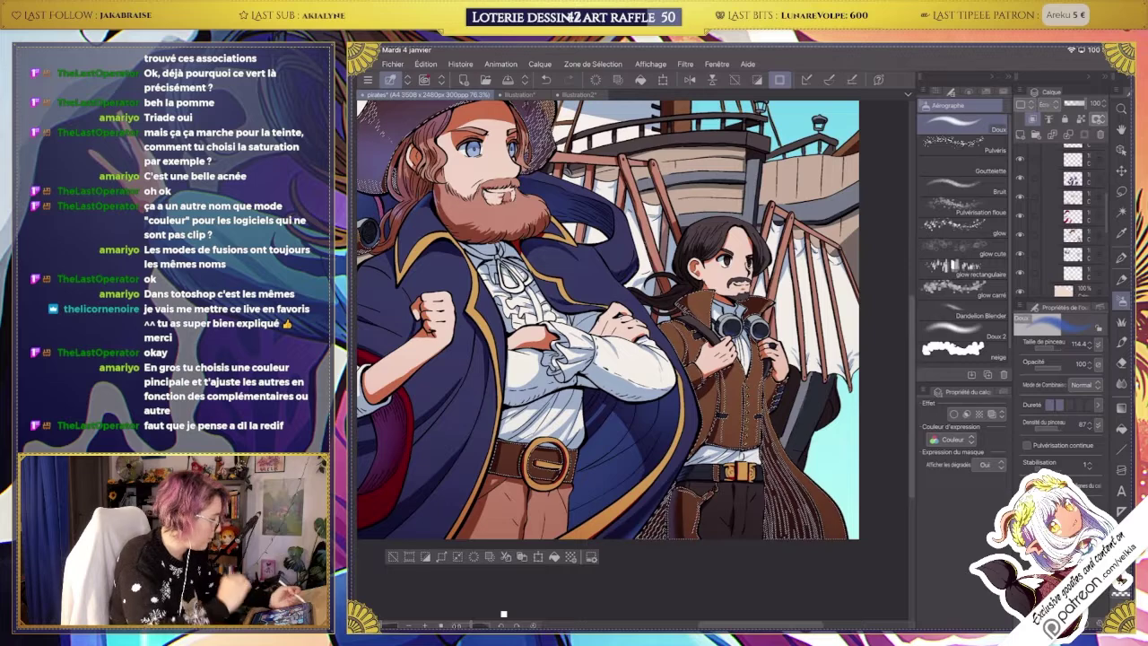
Paint a red figure with a pointed hat and flowing cape on a new layer in the Illustration2 document at brush size 114.4.
key(ctrl+shift+Tab)
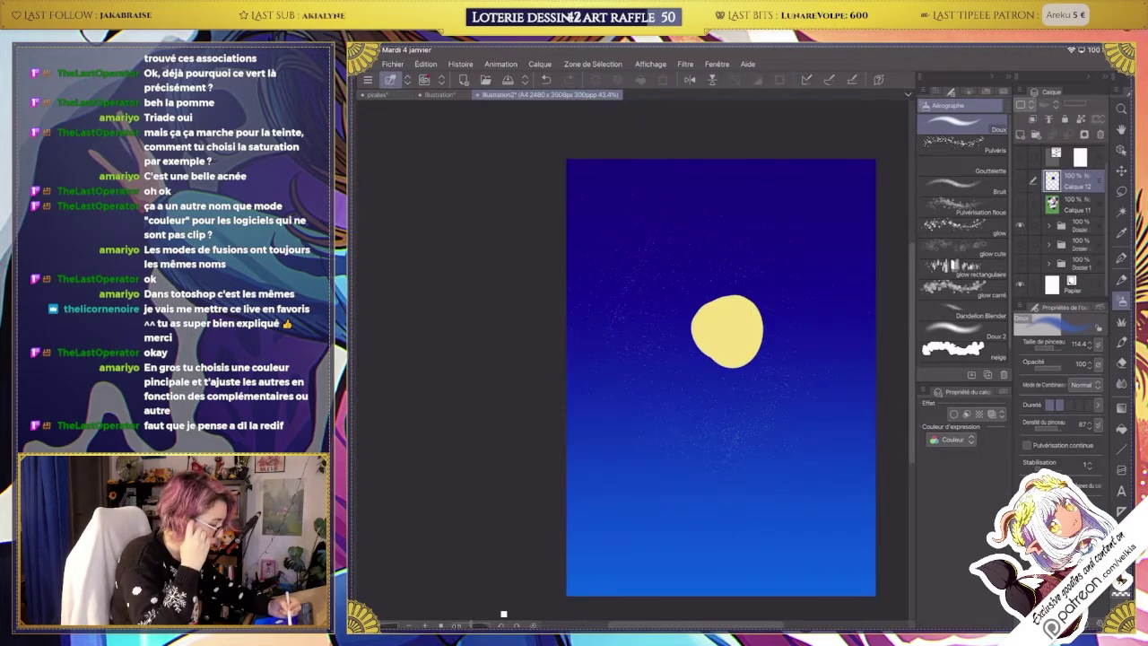
key(ctrl+shift+n)
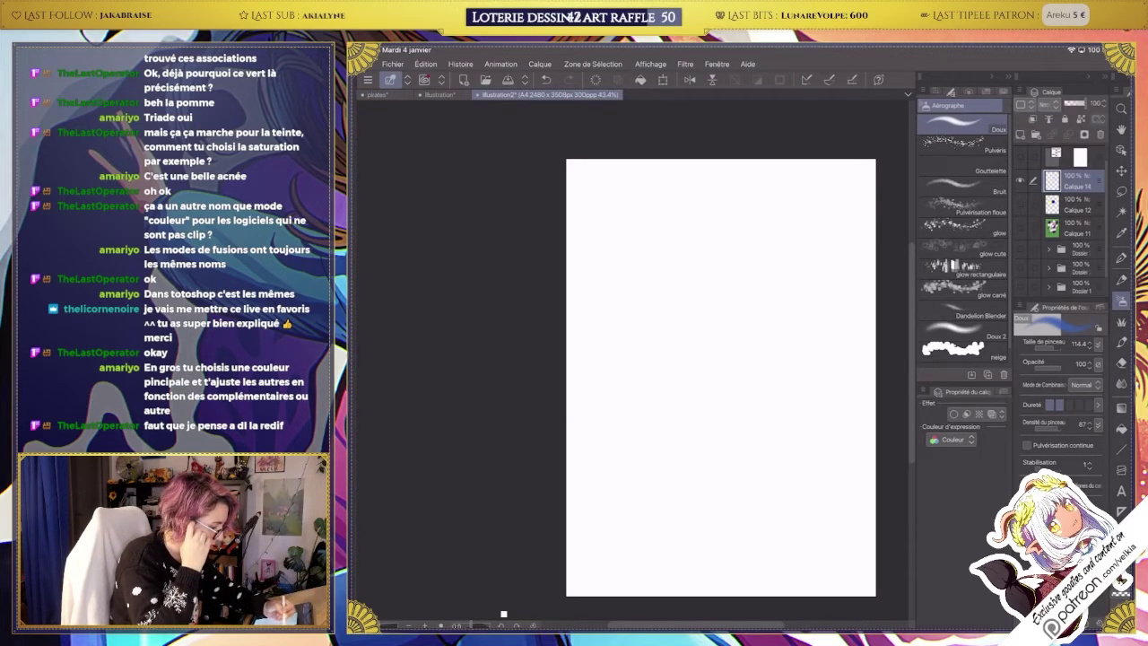
key(p)
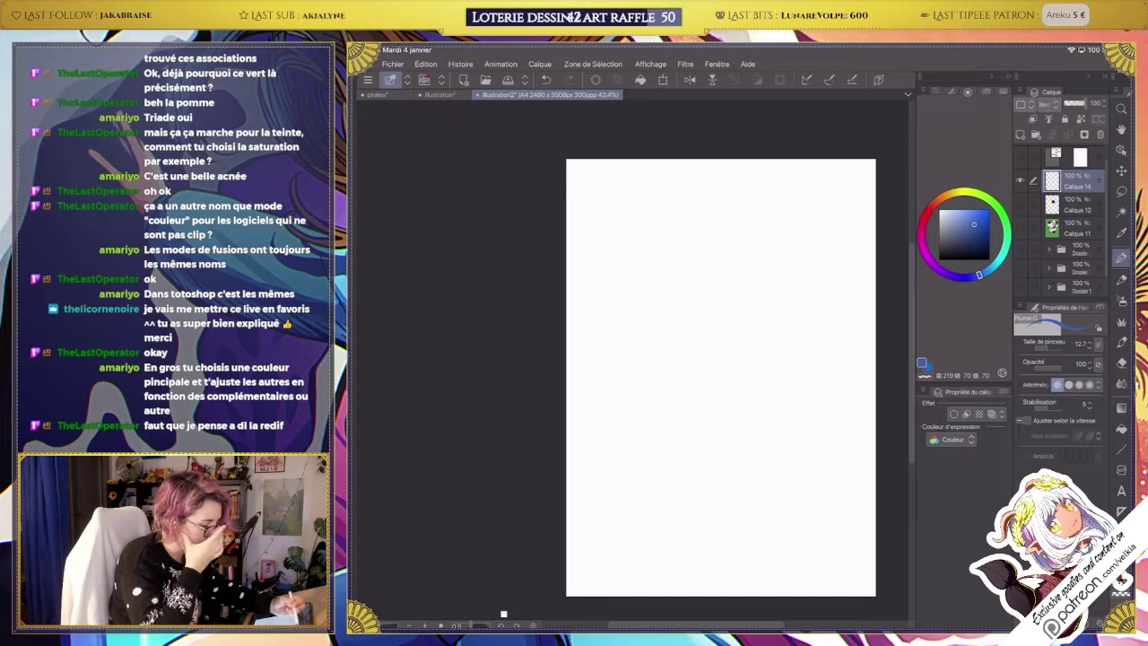
mouse_move(934, 204)
mouse_down()
mouse_move(952, 192)
mouse_move(933, 205)
mouse_move(980, 216)
mouse_up()
mouse_move(705, 287)
mouse_down()
mouse_move(717, 269)
mouse_move(731, 278)
mouse_move(717, 237)
mouse_up()
mouse_move(754, 291)
mouse_down()
mouse_move(769, 329)
mouse_move(701, 330)
mouse_move(731, 322)
mouse_move(713, 411)
mouse_up()
drag(761, 335, 770, 404)
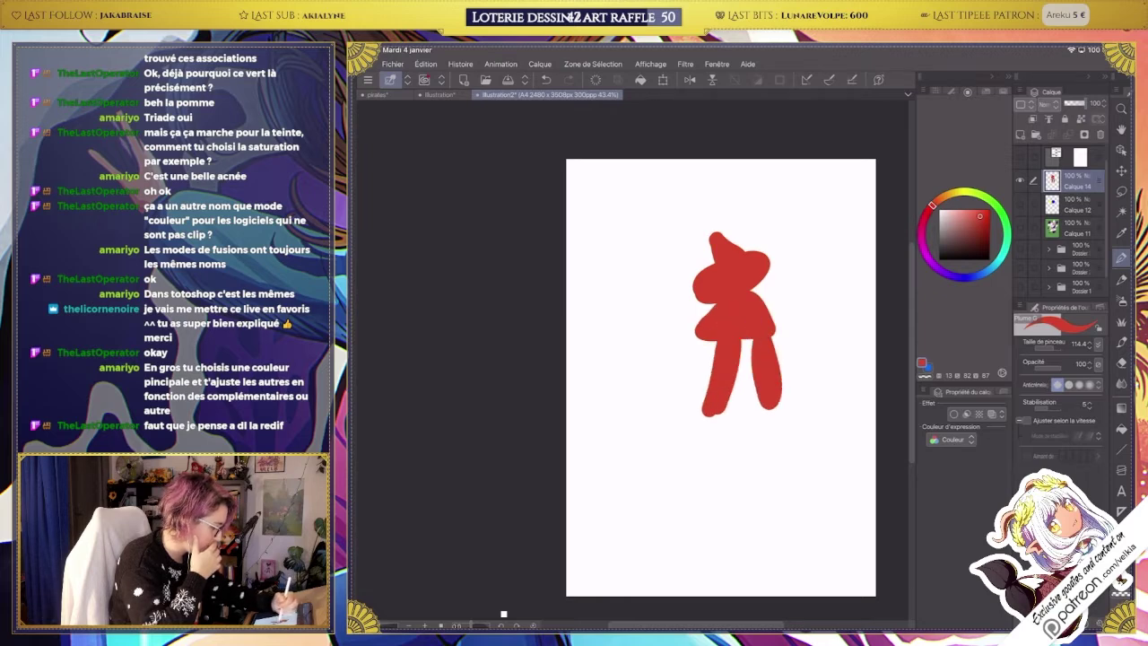
drag(710, 342, 649, 393)
Paint two legs with feet in a very dark red-brown beneath the red figure's cape.
click(987, 248)
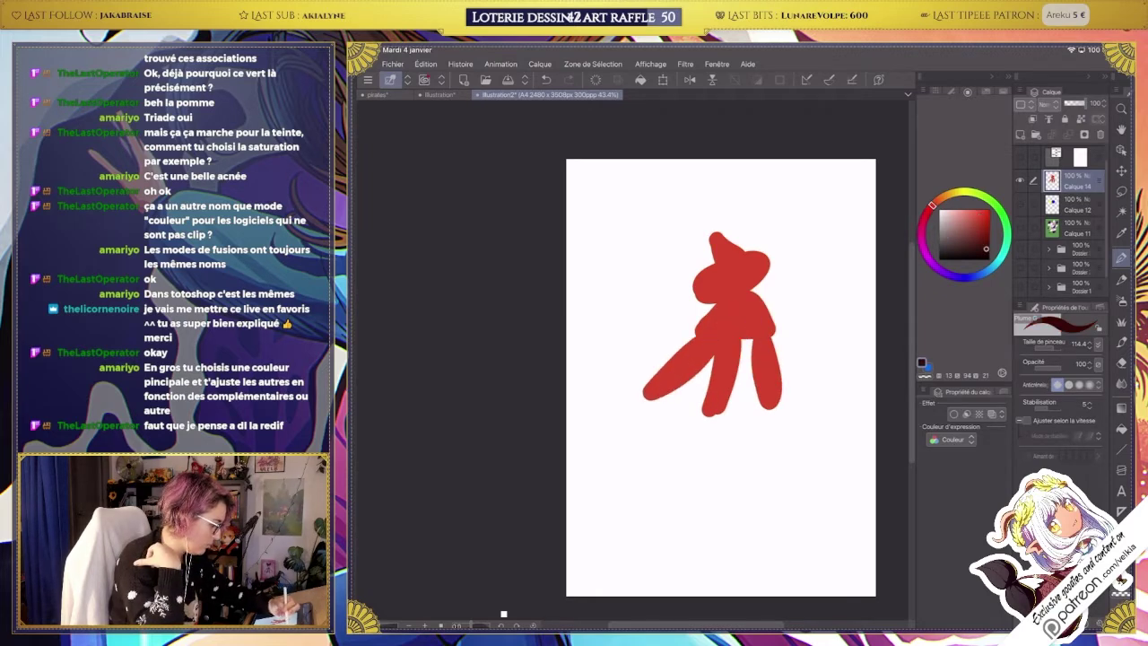
drag(745, 334, 765, 438)
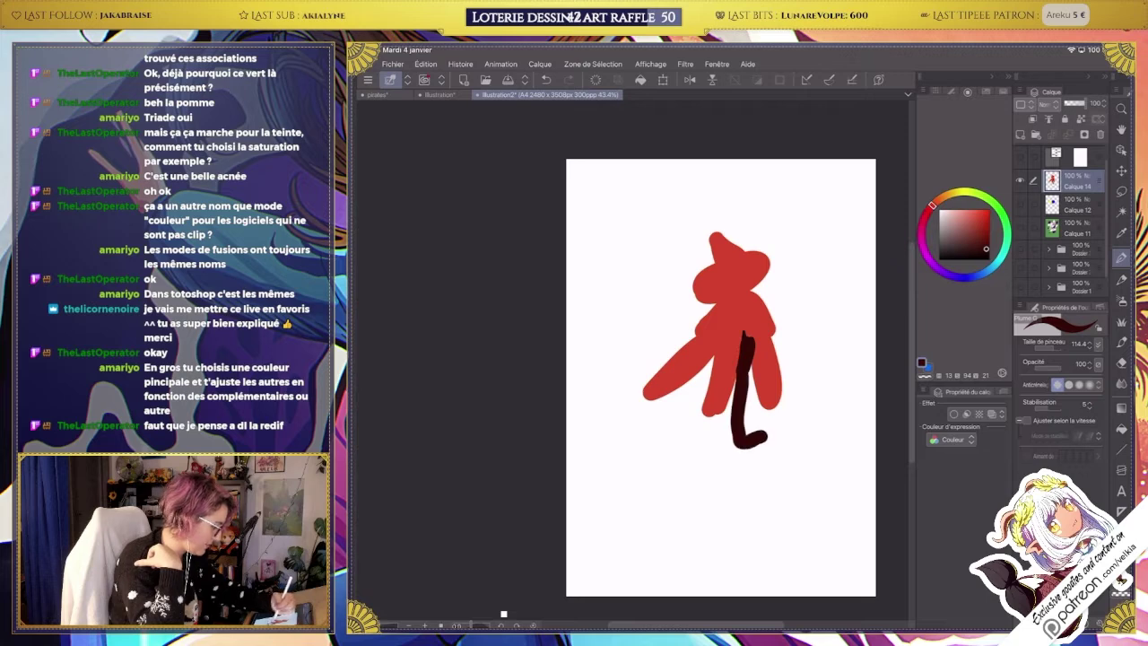
drag(718, 357, 658, 429)
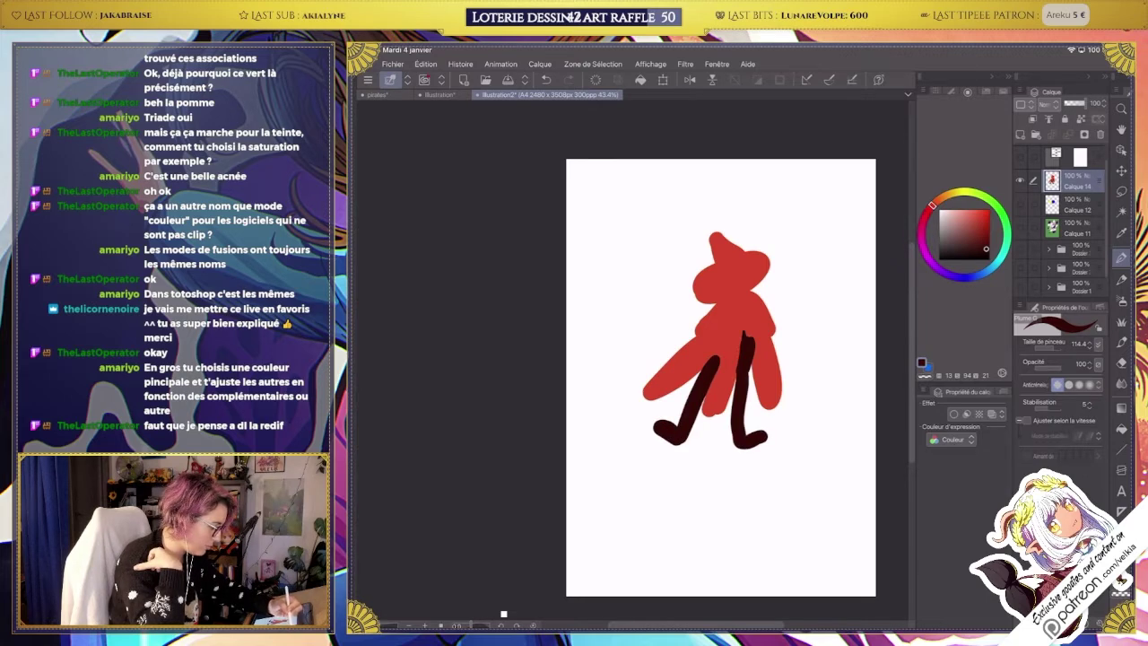
Add golden-yellow hair under the red hat and fill the face with a pale skin tone.
drag(933, 205, 950, 193)
click(976, 212)
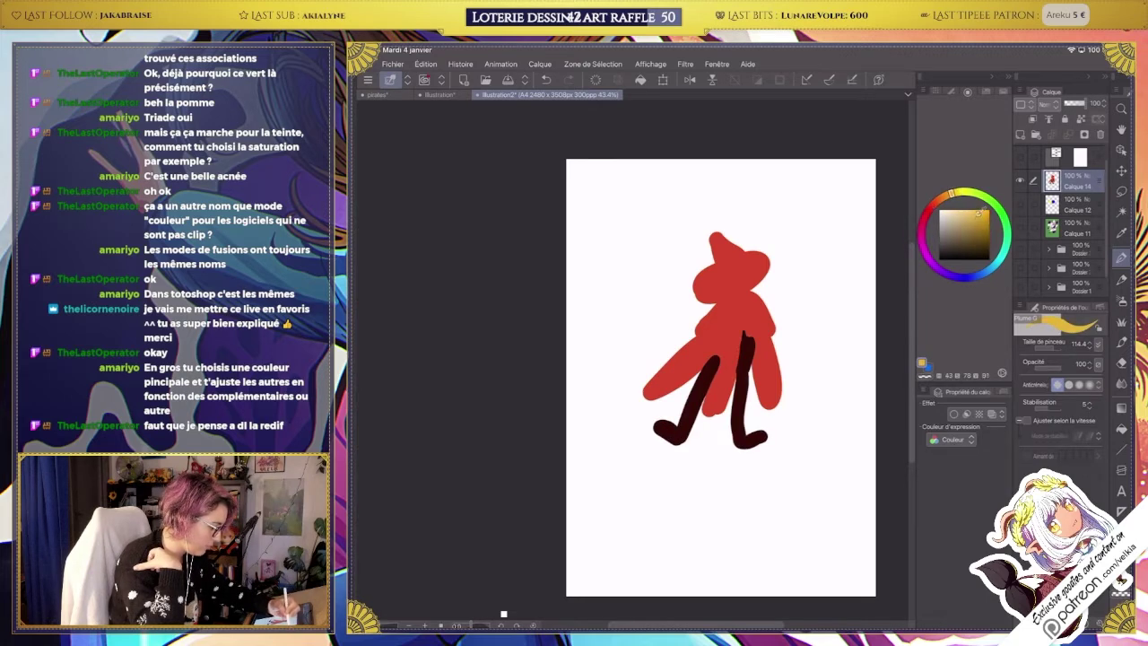
drag(724, 269, 746, 280)
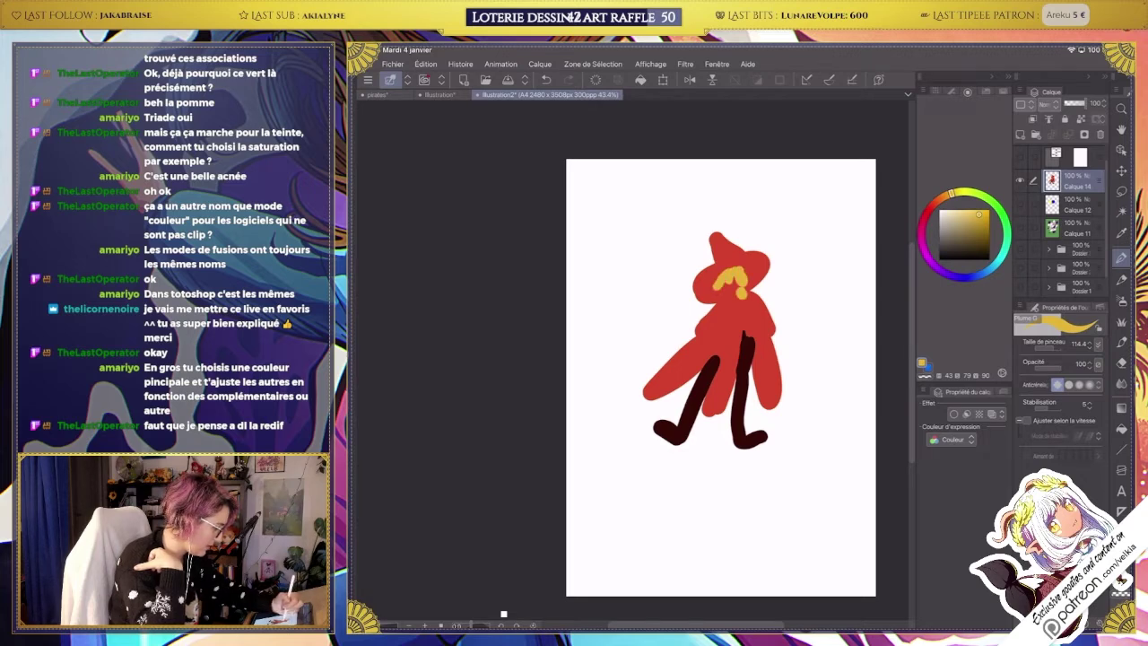
drag(951, 193, 937, 200)
click(953, 211)
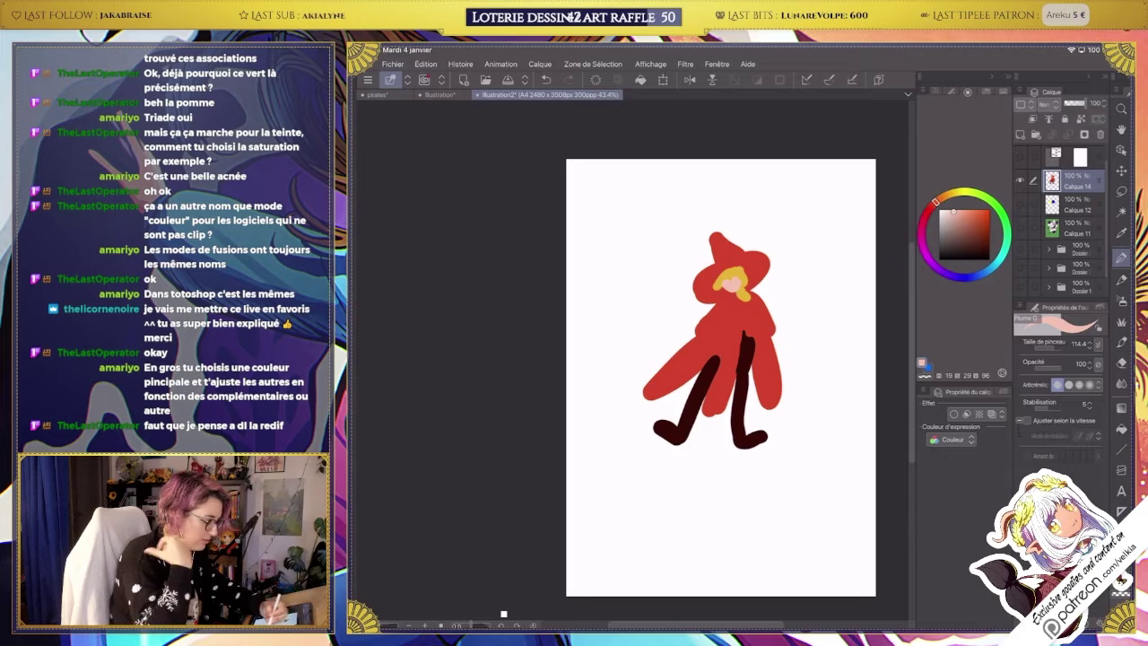
Add a new layer beneath the red figure and fill it with pale cyan.
key(g)
key(x)
click(1077, 205)
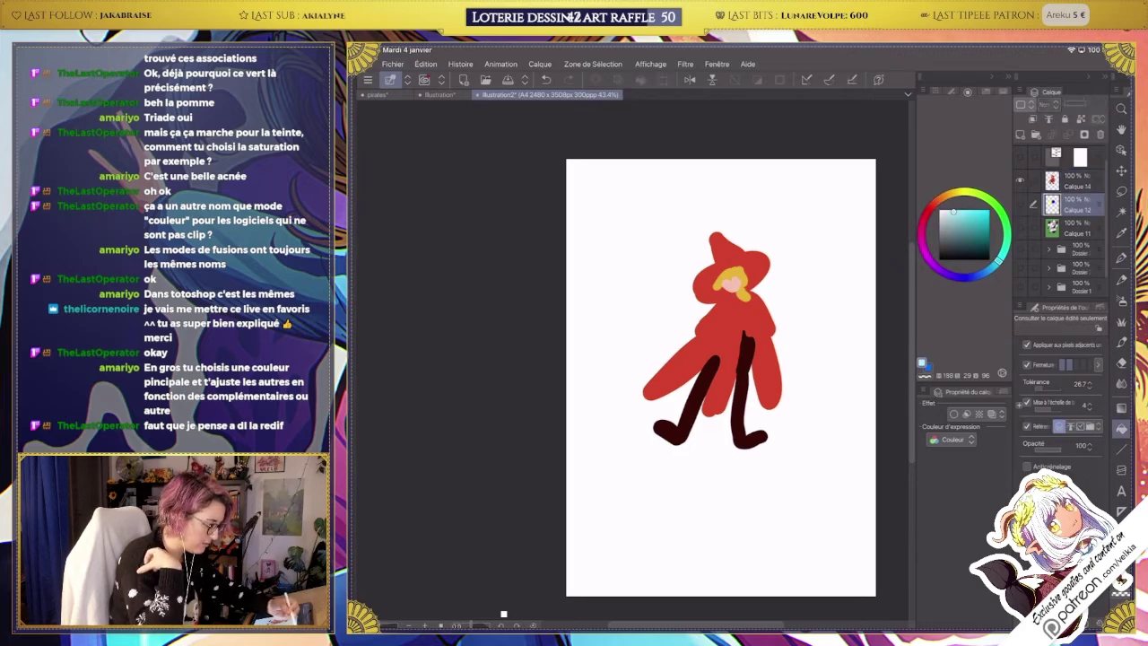
key(ctrl+shift+n)
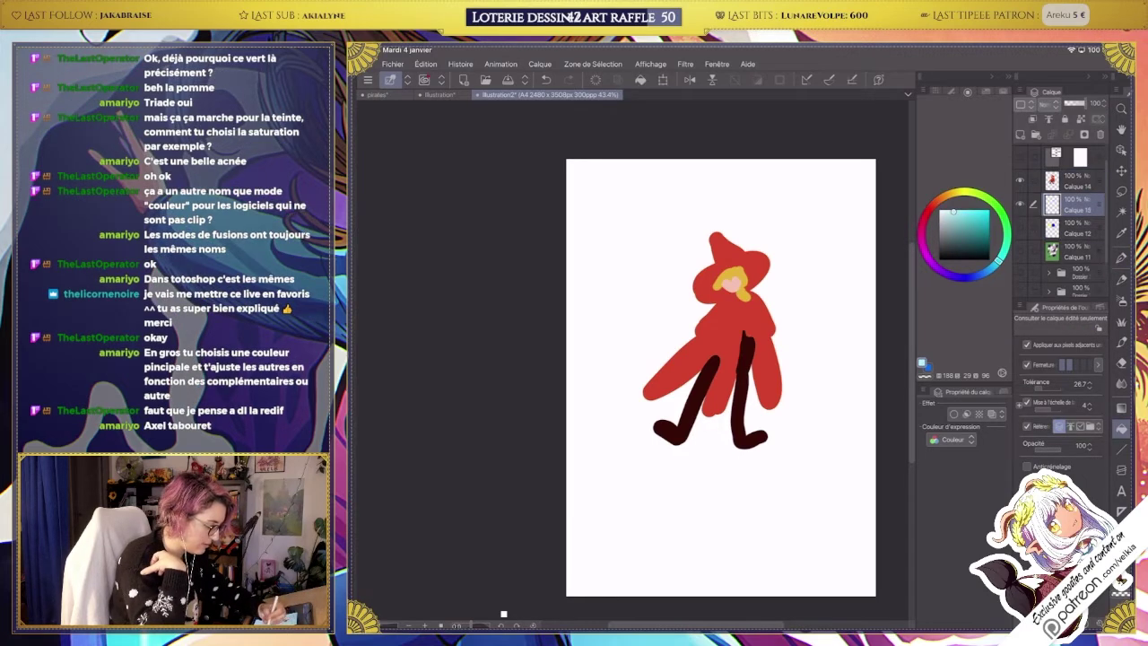
click(628, 502)
Apply a vertical foreground-to-background gradient to the background layer, from strong blue at the canvas's upper edge down to pale cyan.
key(g)
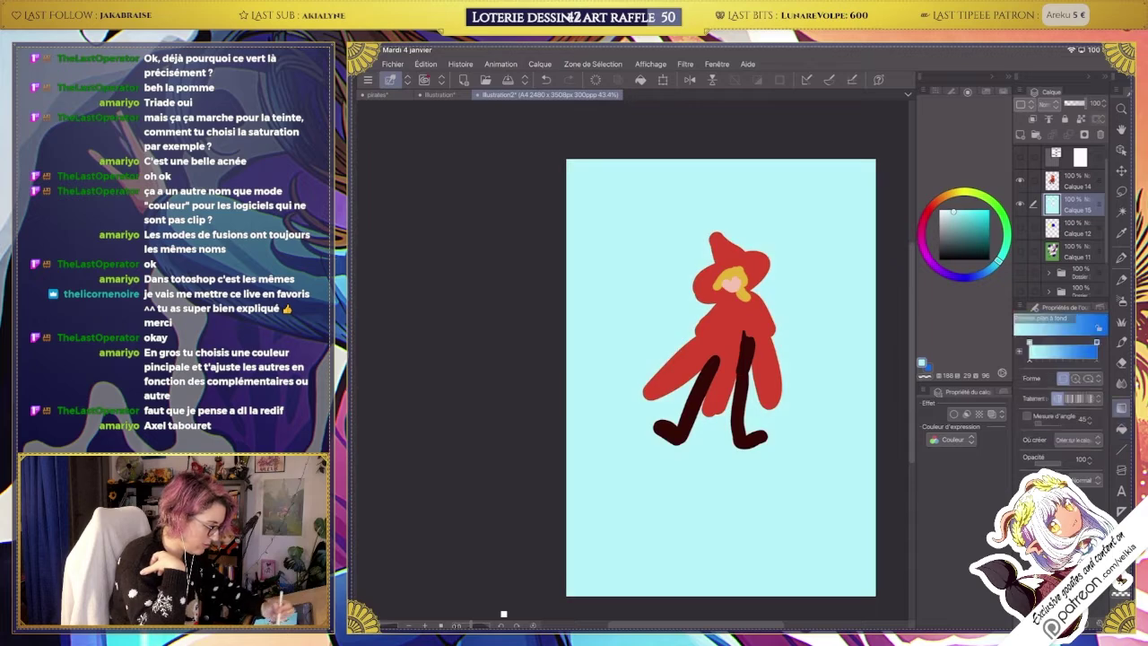
drag(768, 188, 764, 490)
drag(747, 400, 750, 252)
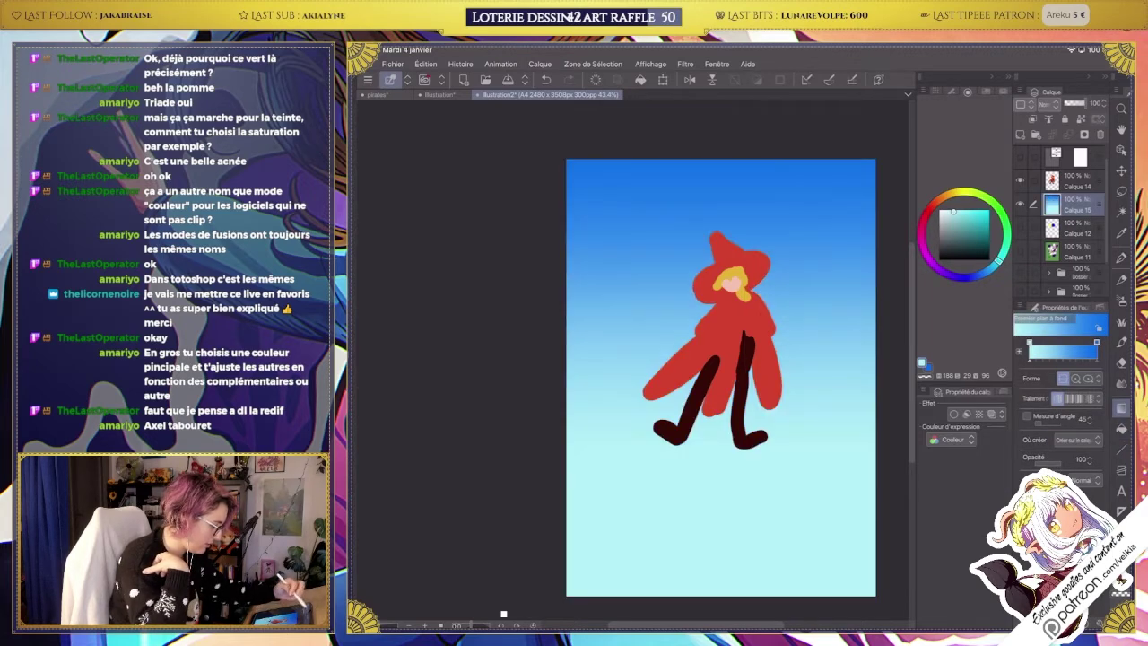
scroll(787, 468, down, 2)
drag(749, 384, 754, 130)
scroll(770, 348, up, 4)
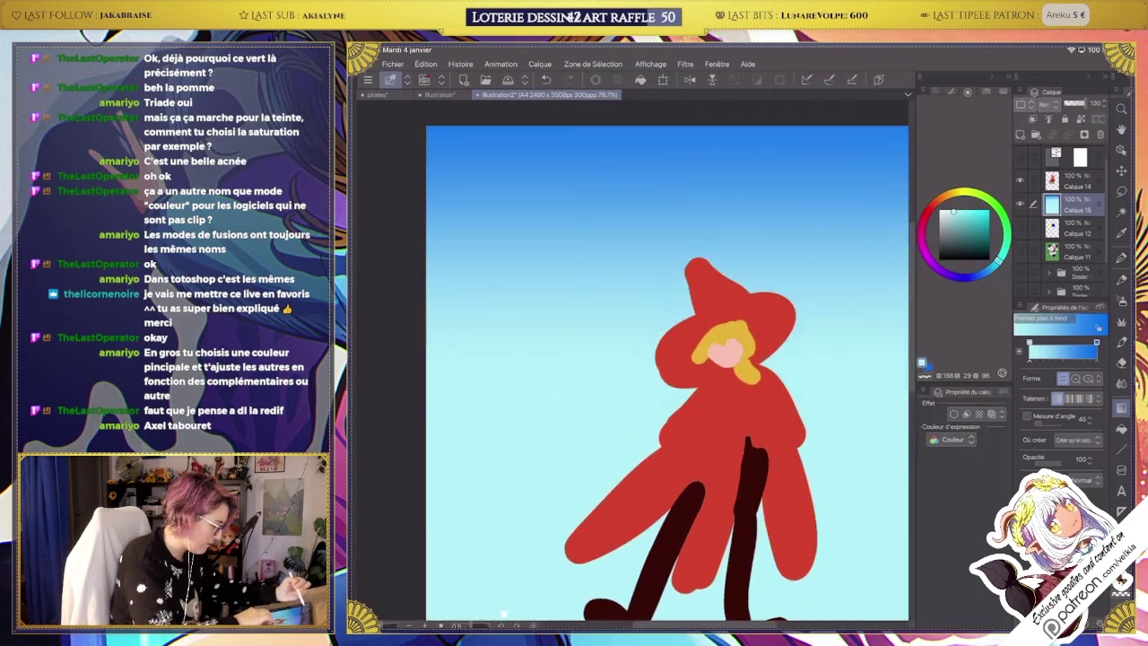
Redraw the background gradient as a softer, longer fade from light blue to pale cyan behind the red figure.
scroll(770, 347, up, 2)
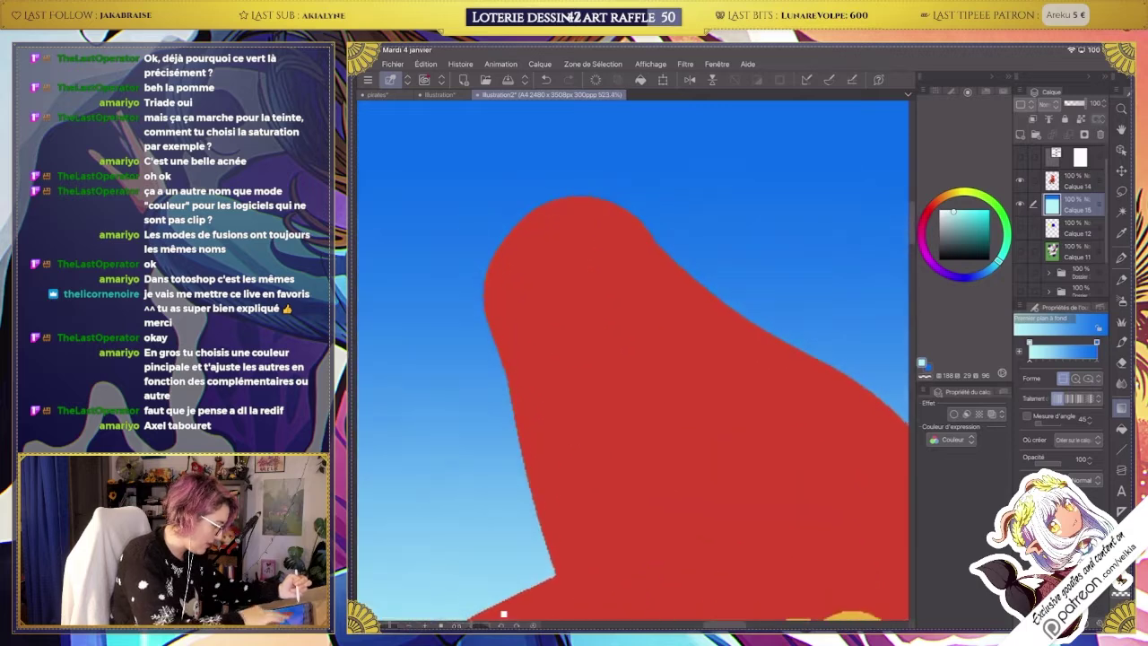
scroll(770, 347, up, 3)
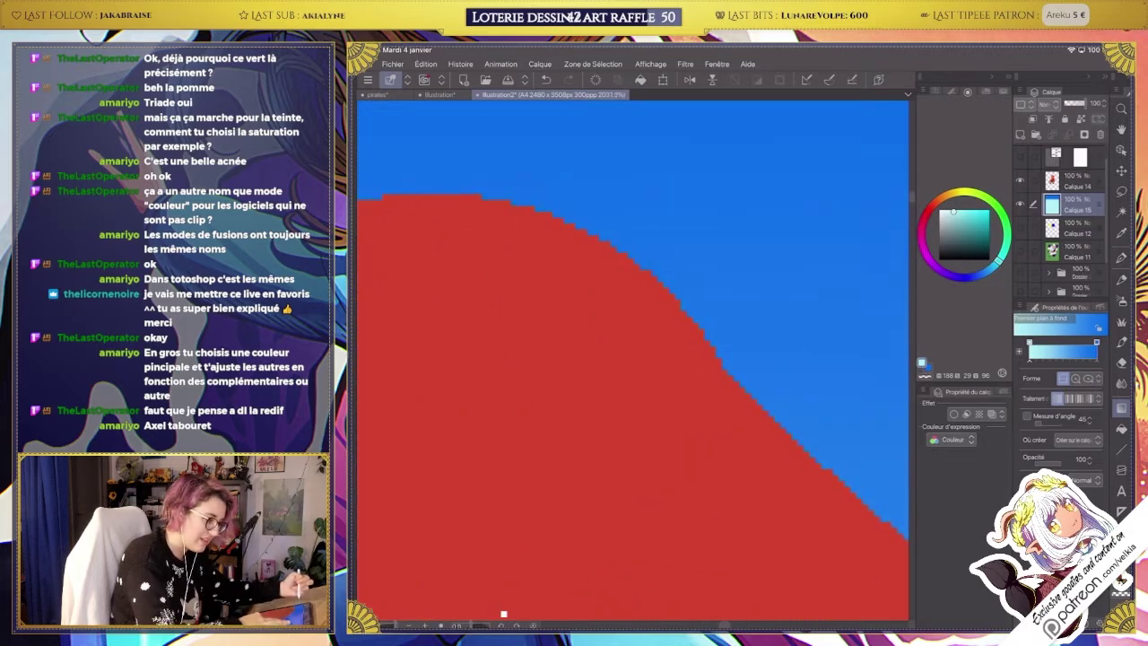
scroll(770, 347, down, 5)
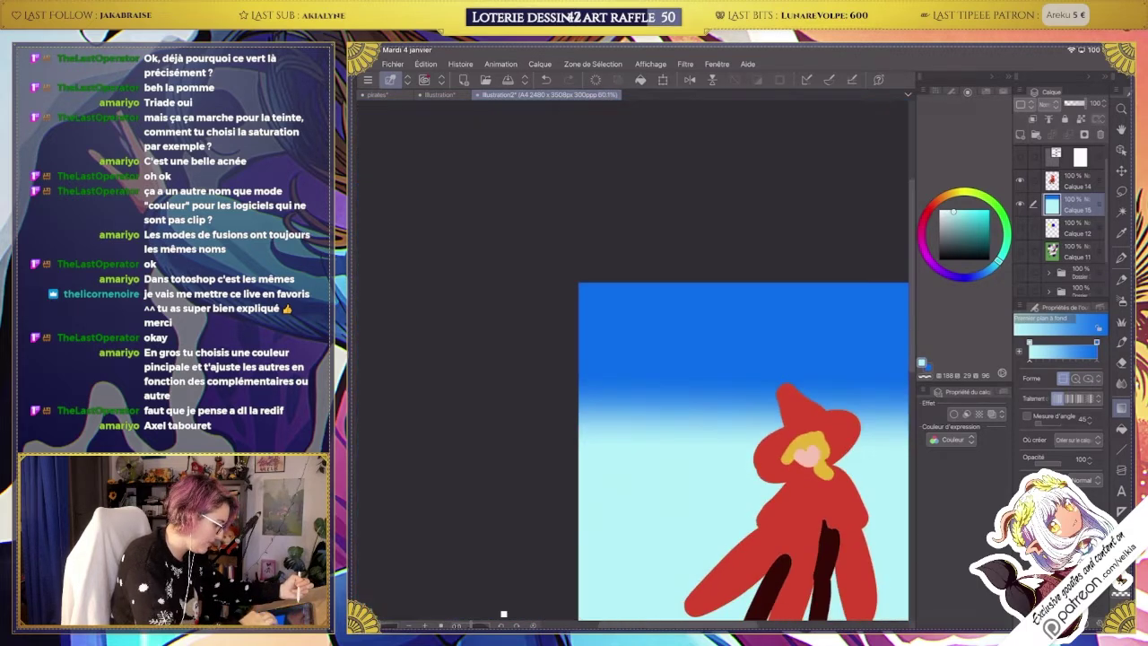
scroll(770, 348, down, 2)
scroll(770, 347, up, 4)
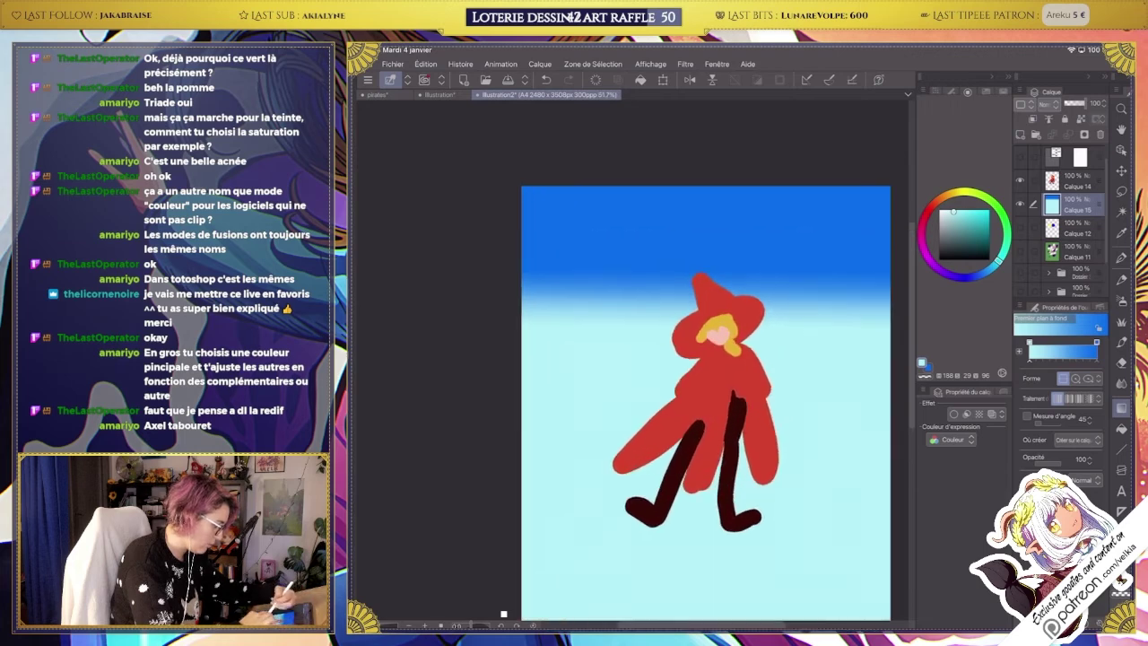
scroll(830, 592, down, 2)
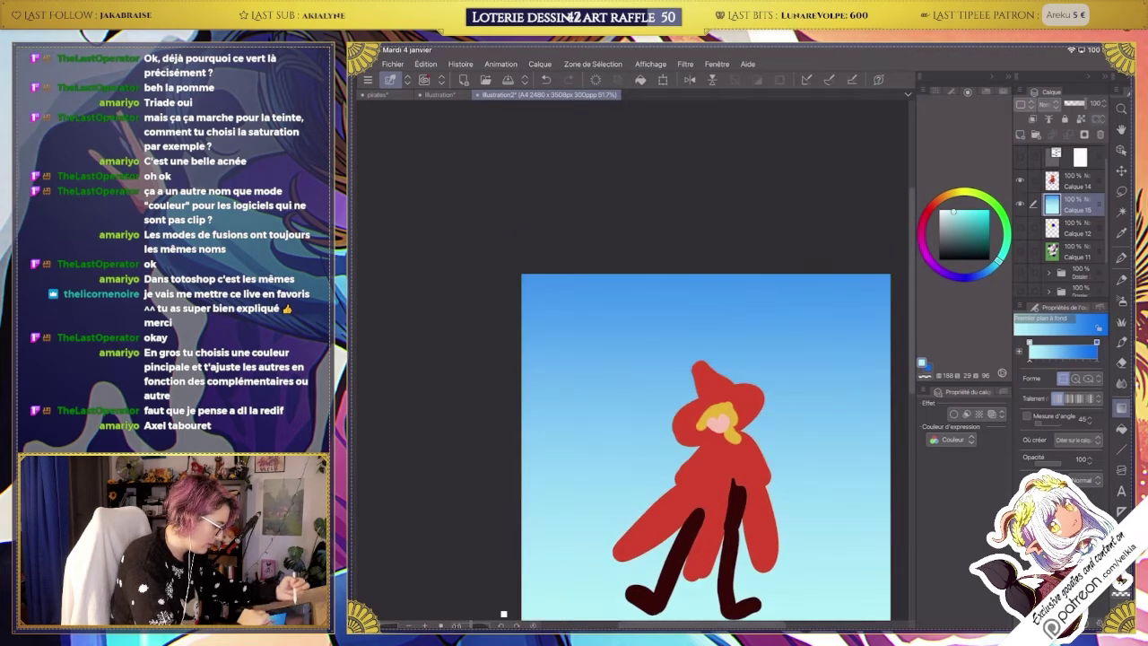
scroll(802, 578, up, 2)
key(p)
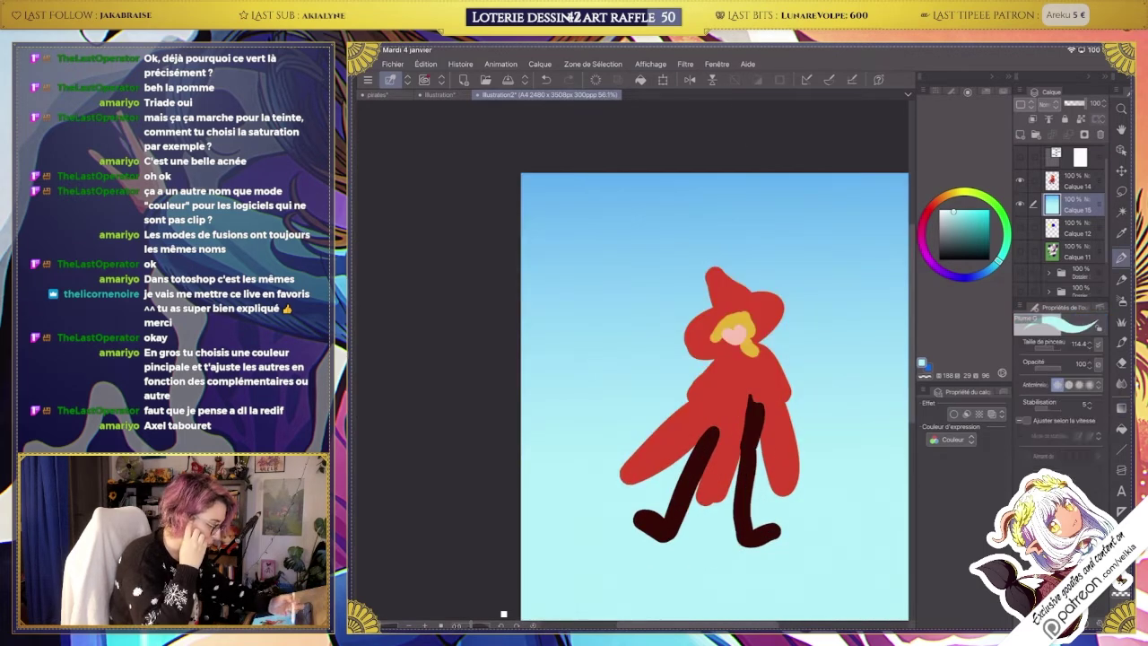
scroll(700, 399, down, 1)
scroll(699, 399, up, 2)
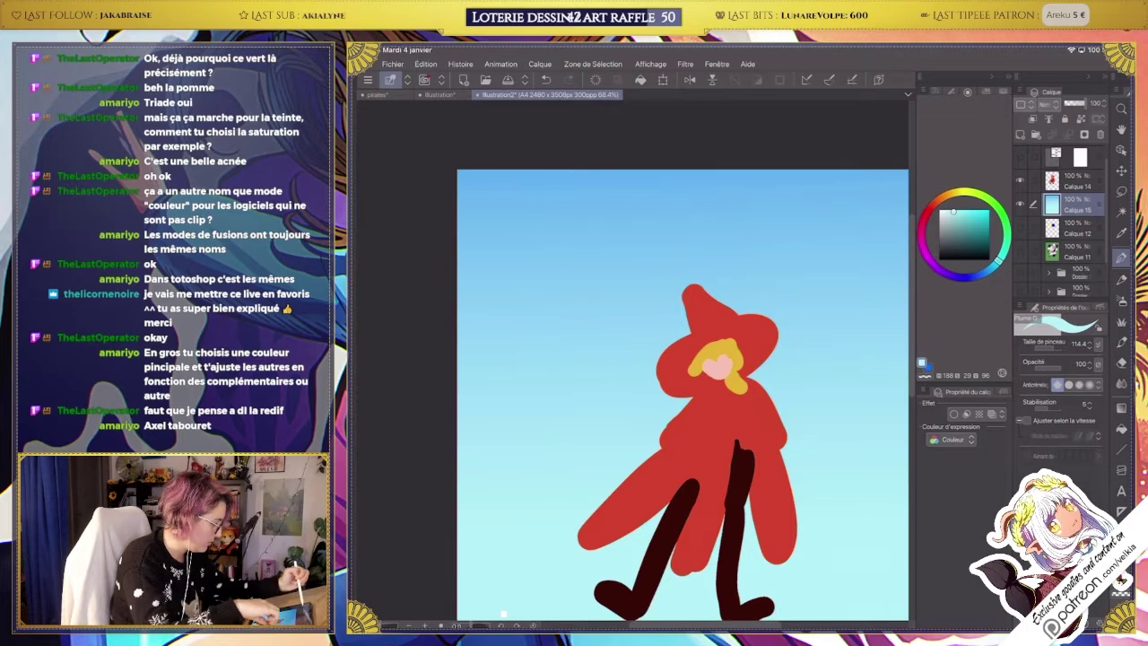
Examine the five annotated colour harmony wheels in the Illustration document.
click(439, 94)
scroll(642, 381, down, 2)
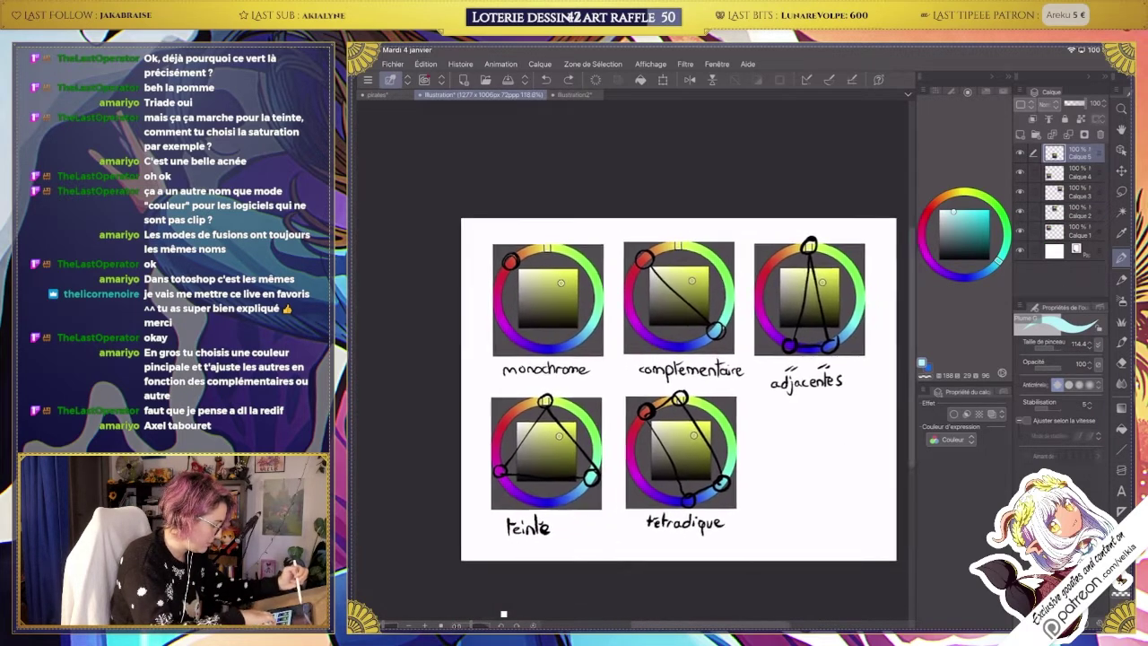
scroll(643, 381, up, 3)
scroll(642, 381, up, 2)
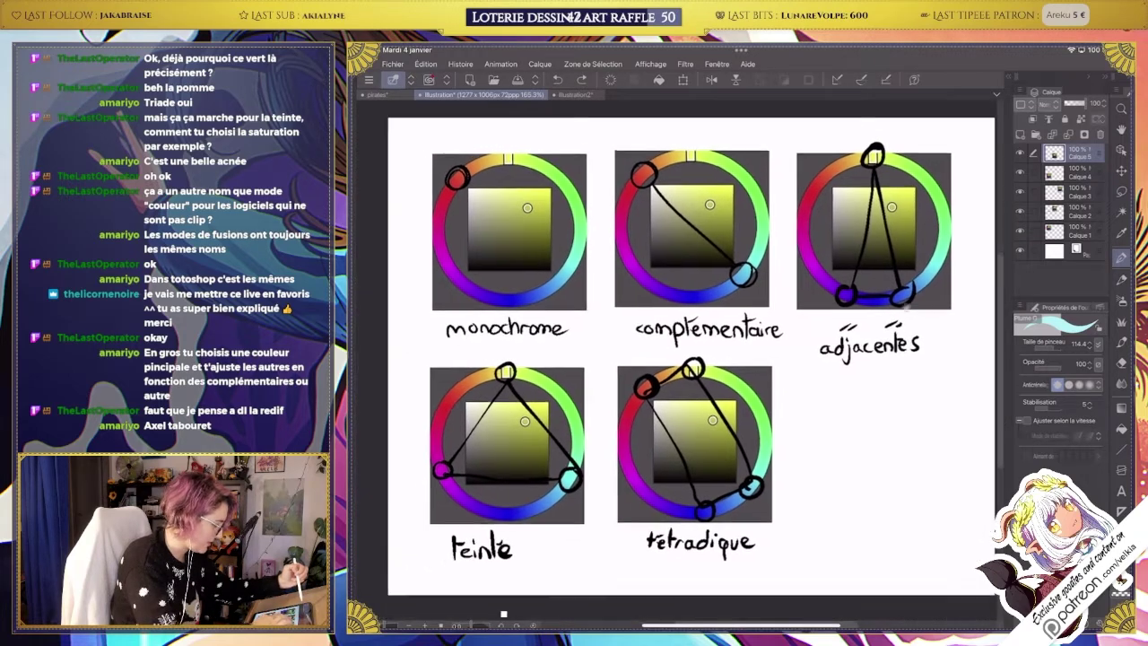
scroll(905, 369, up, 2)
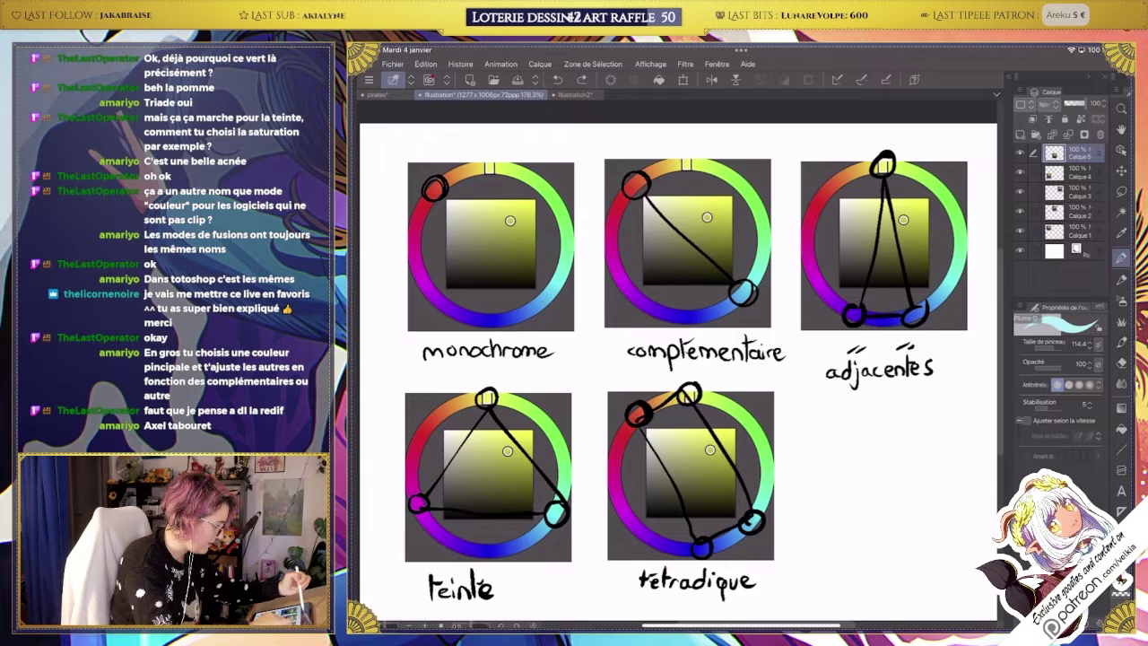
Return to the Illustration2 document and compare the red figure's colours with the harmony wheels.
key(ctrl+Tab)
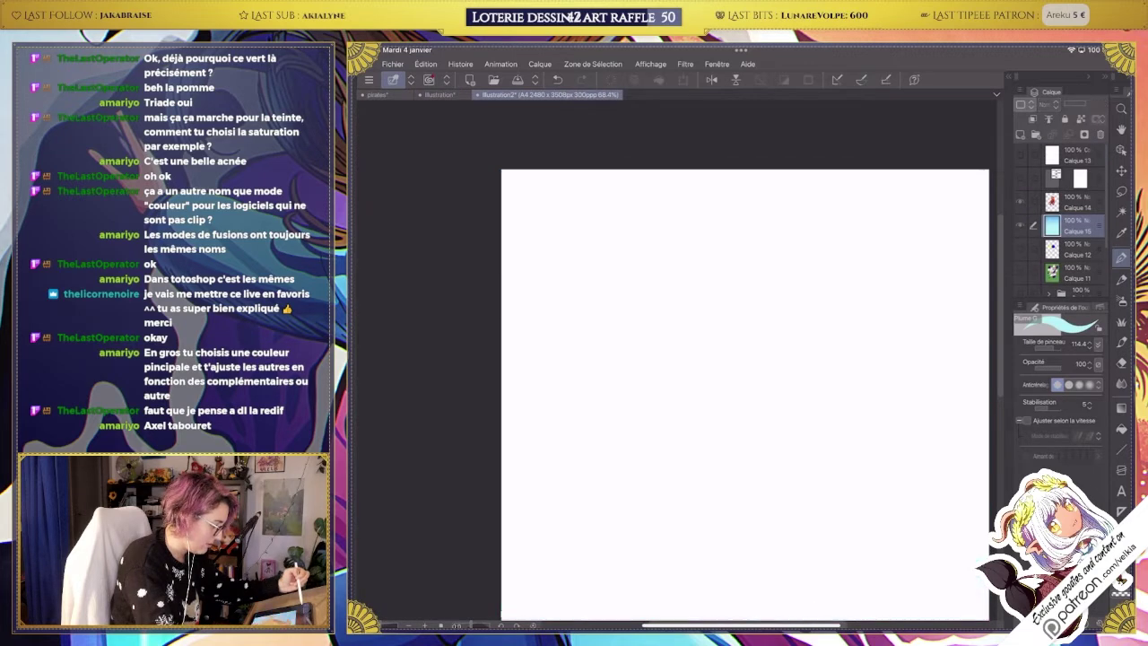
scroll(744, 395, up, 1)
scroll(700, 358, up, 1)
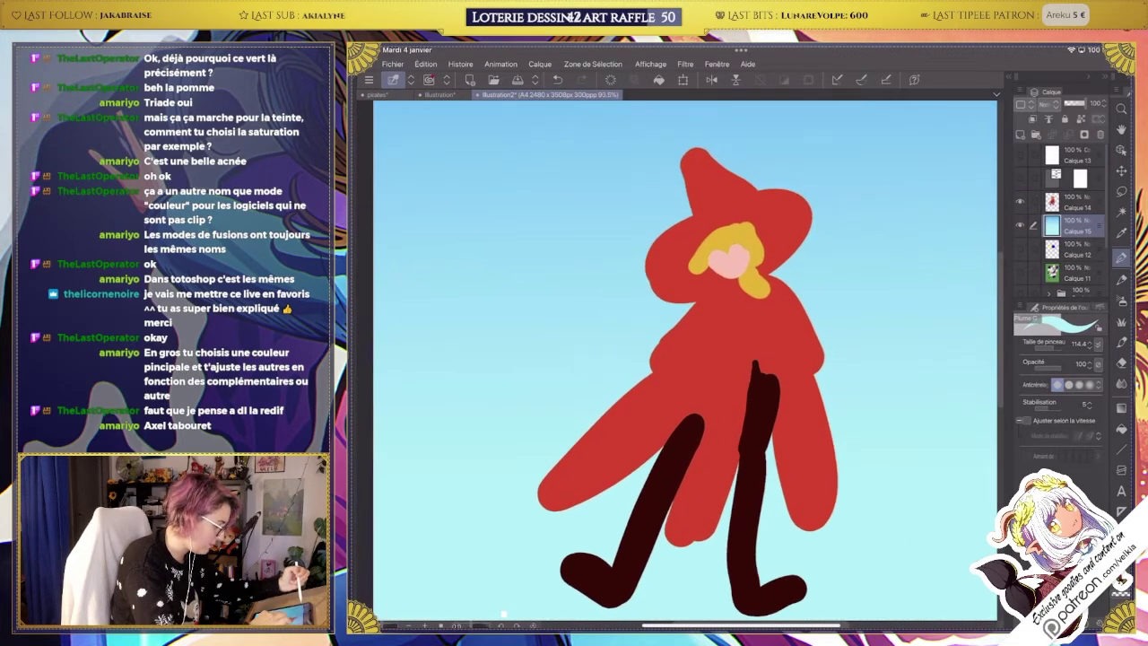
scroll(1073, 220, down, 1)
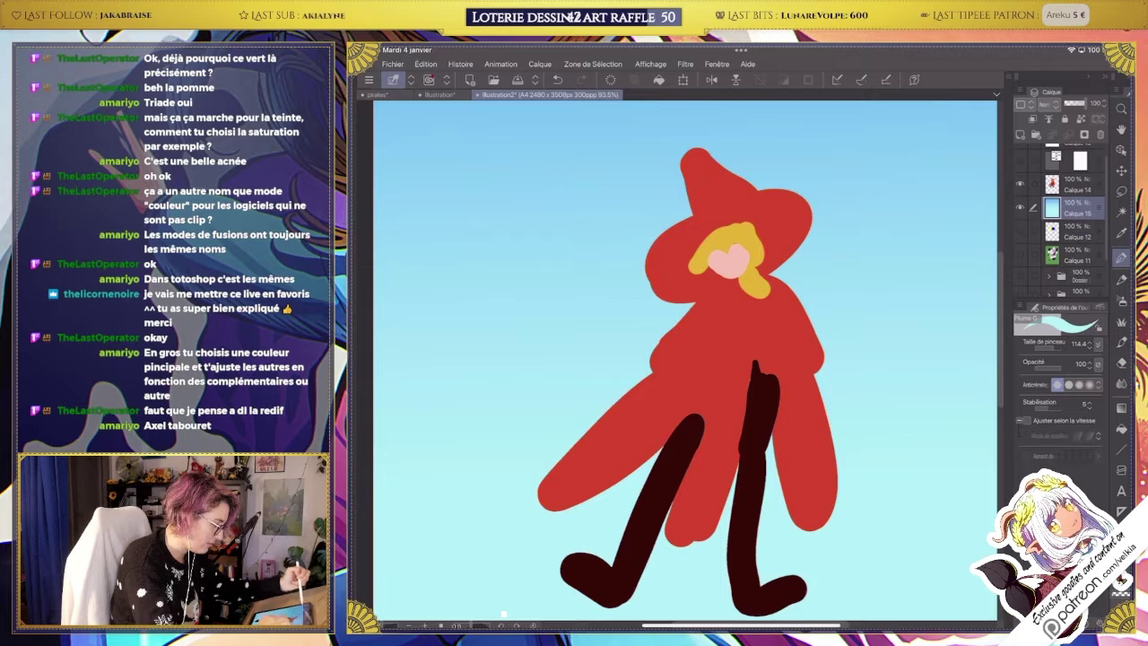
click(439, 95)
key(ctrl+Tab)
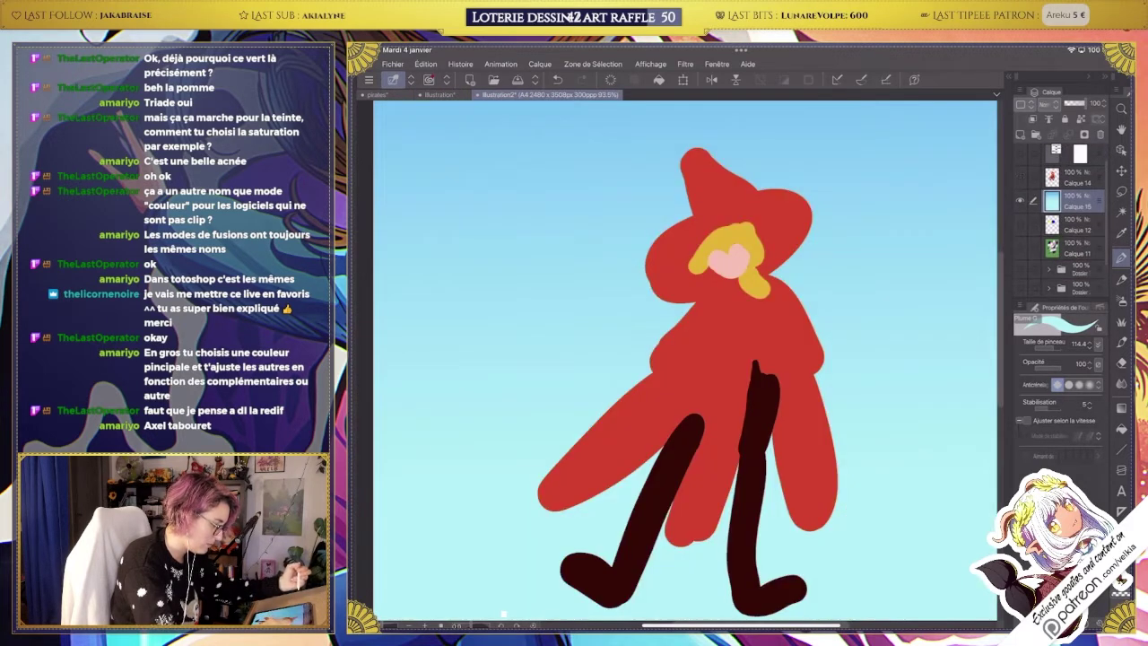
Hide the red figure and sky layers and review the moon night painting and the red apple forest painting.
key(ctrl+Tab)
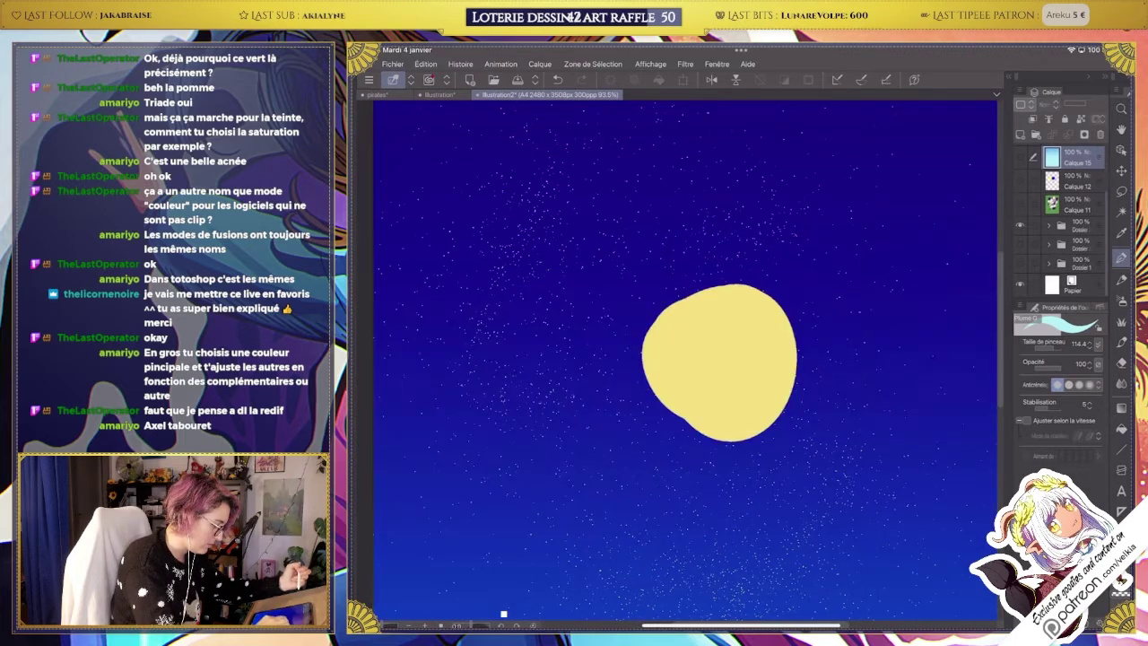
key(ctrl+Tab)
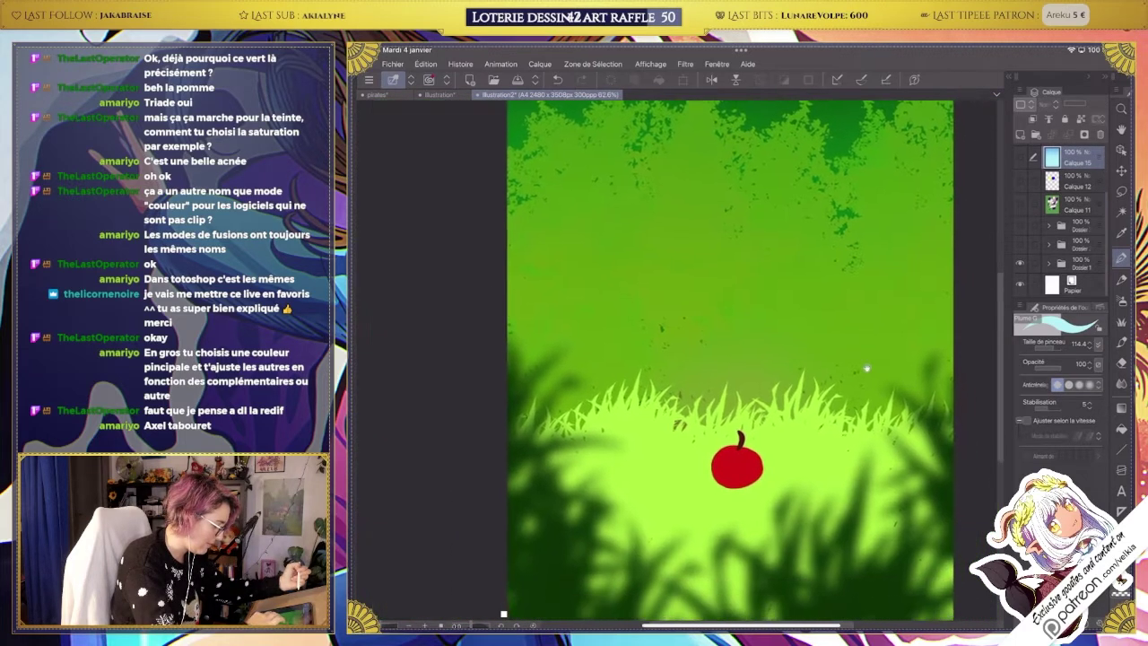
key(ctrl+minus)
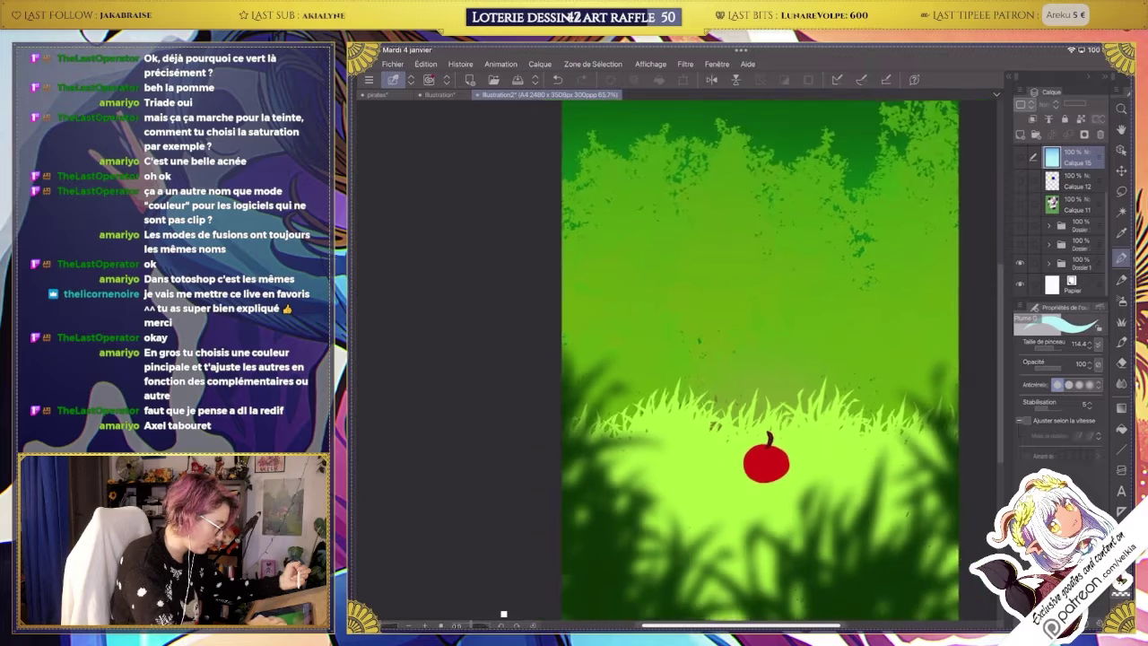
key(ctrl+plus)
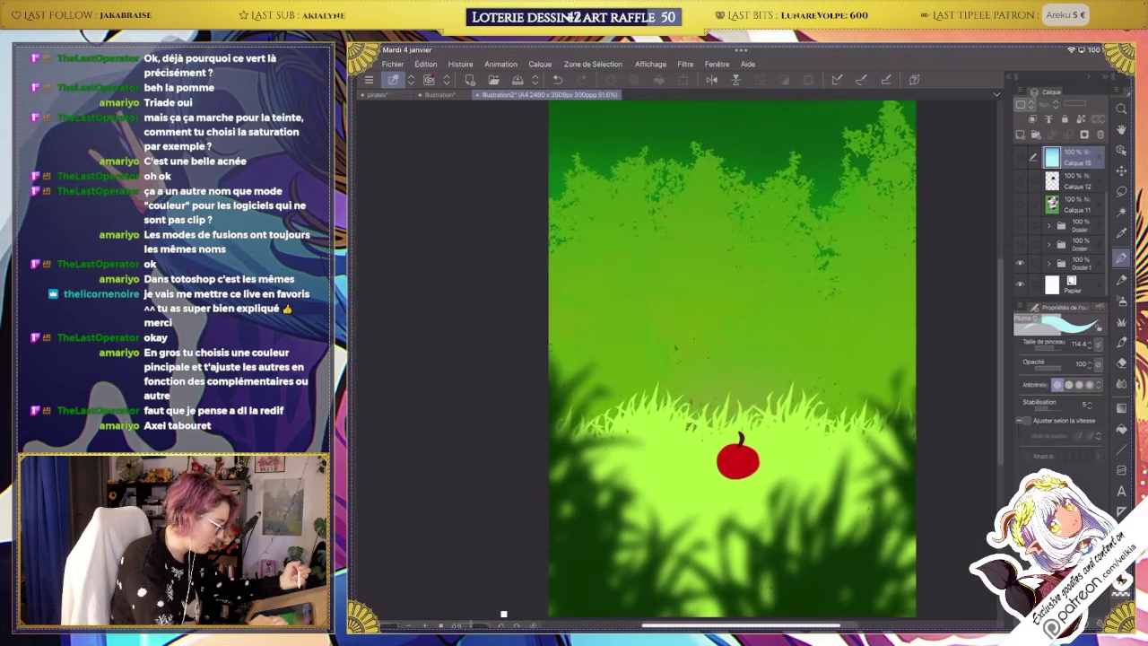
key(ctrl+minus)
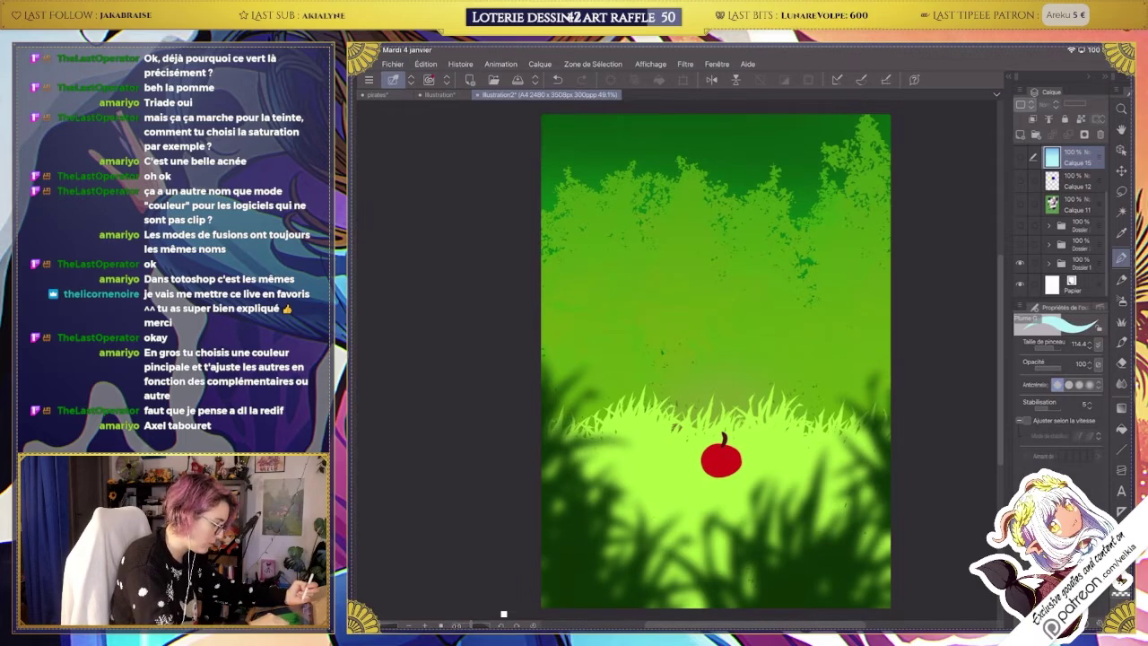
scroll(1067, 216, up, 2)
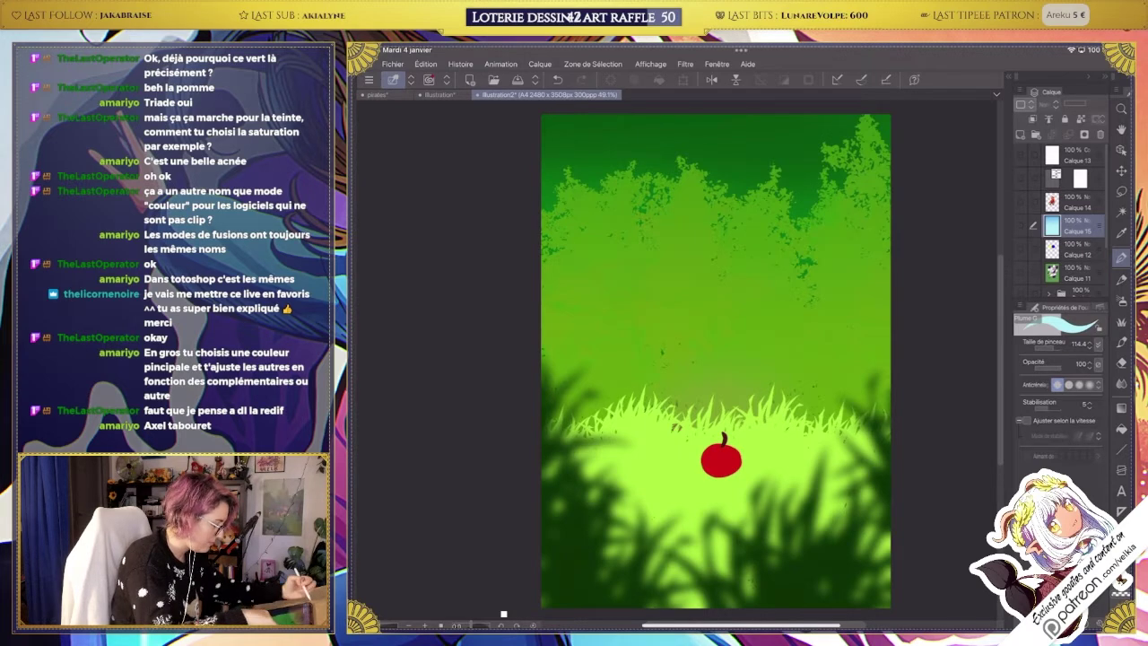
click(439, 94)
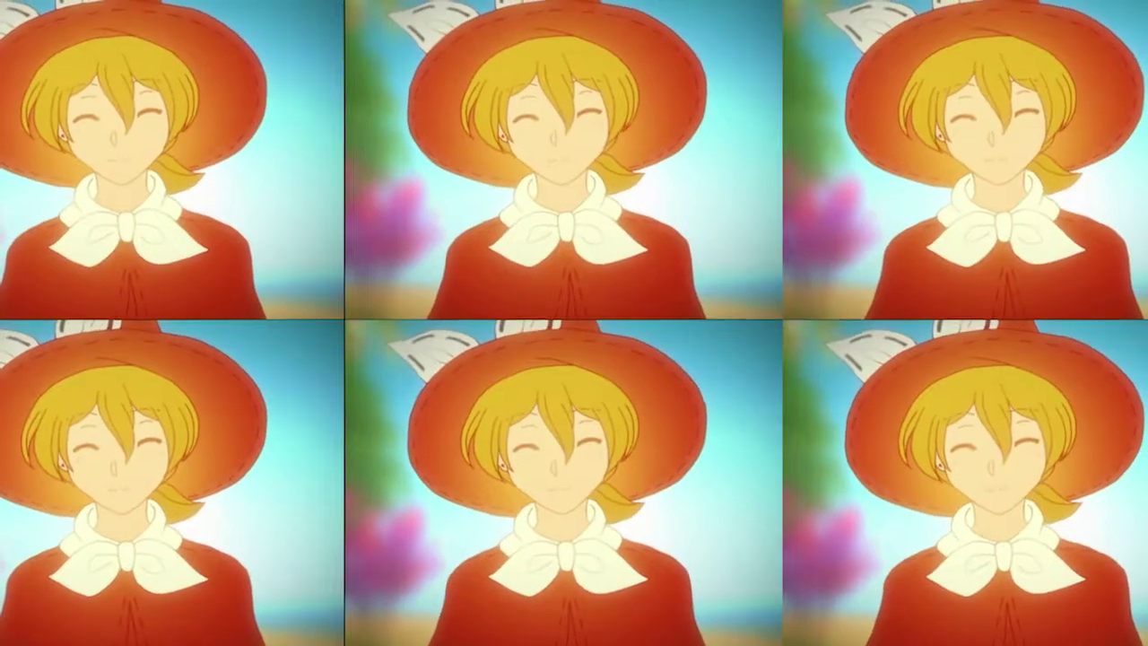